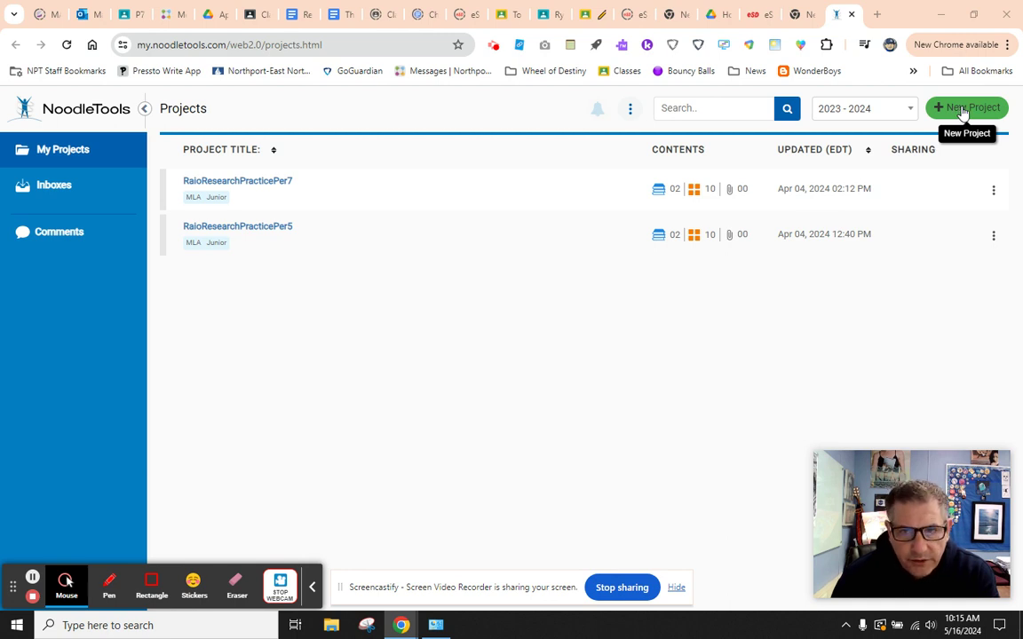
# - Create an MLA, Junior-level project titled 'Raio Final Research Paper 23-24', adding 23-24 after the duplicate-title error
pyautogui.click(963, 111)
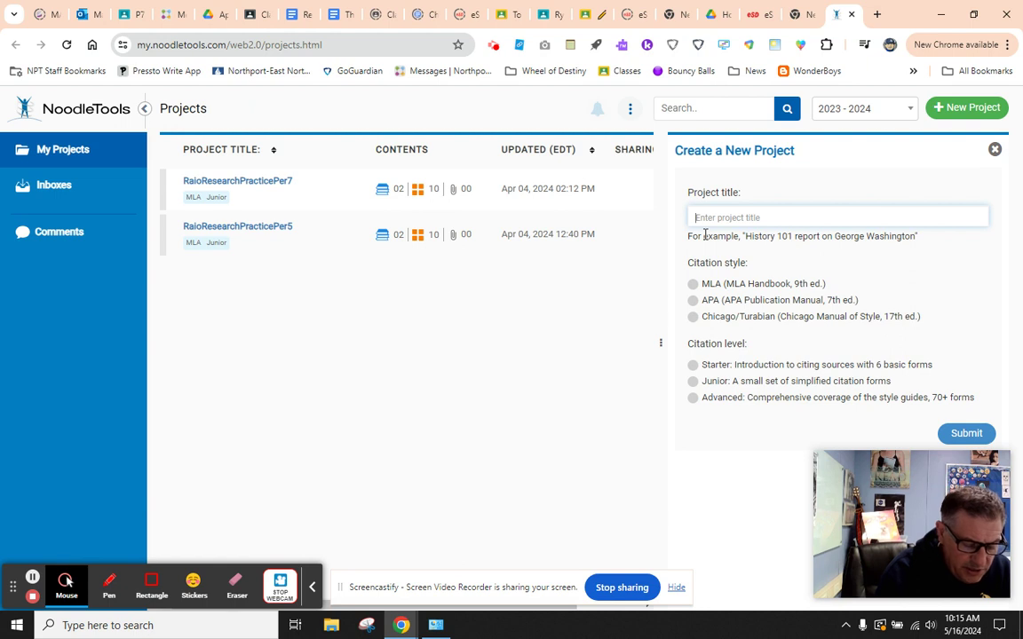
pyautogui.write('Ra')
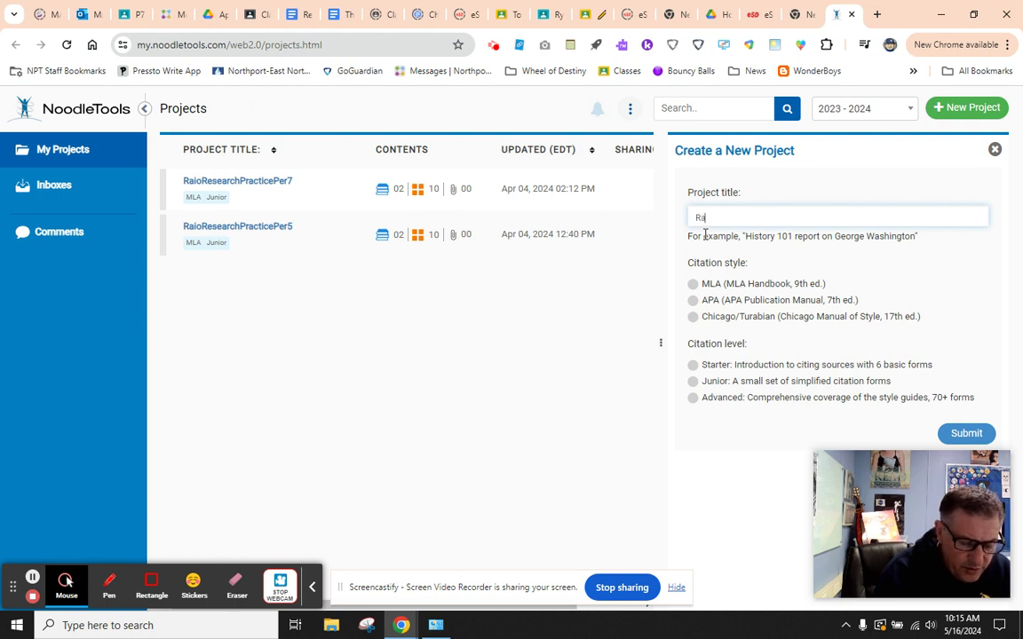
pyautogui.write('io Fina')
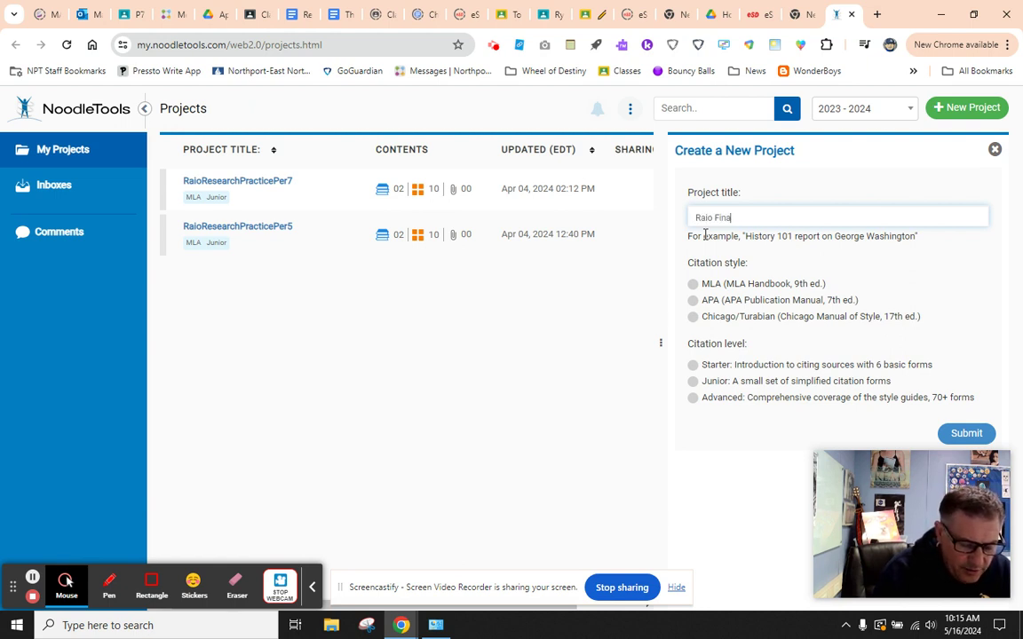
pyautogui.write('l Resea')
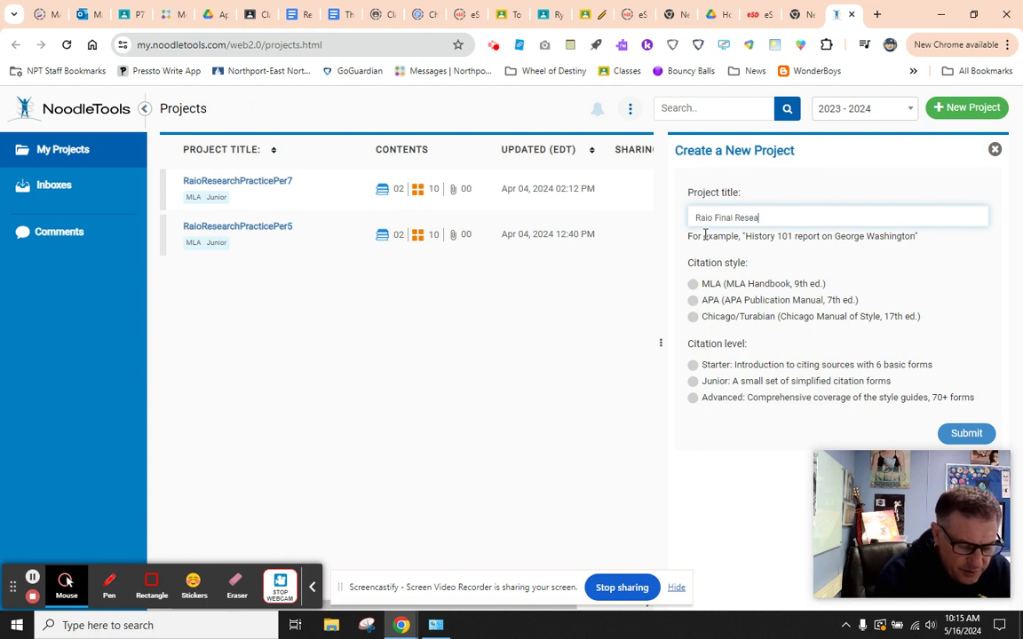
pyautogui.write('rch P')
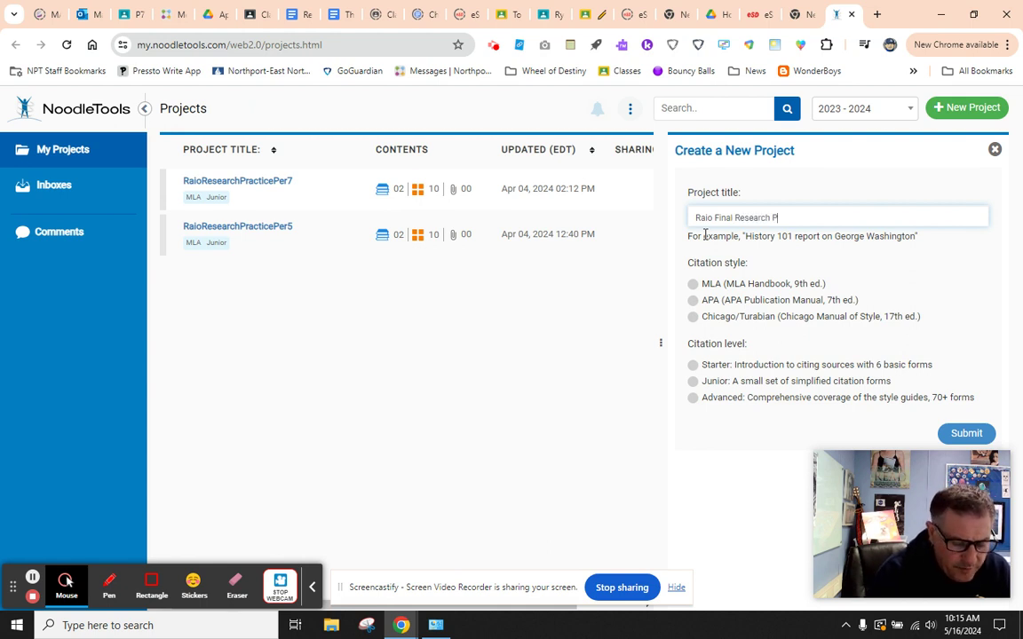
pyautogui.write('aper')
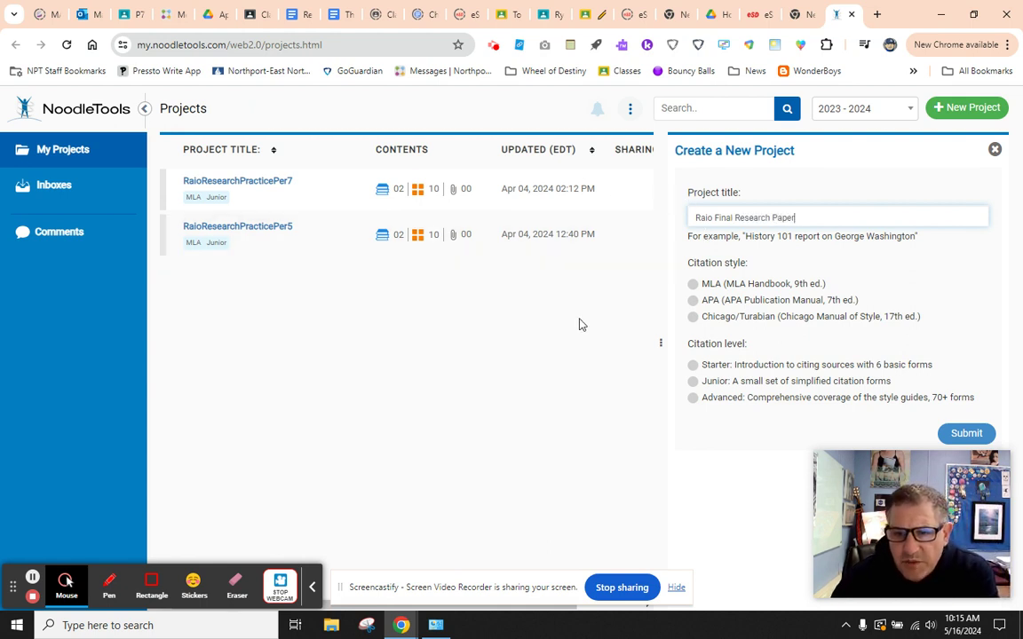
pyautogui.click(693, 285)
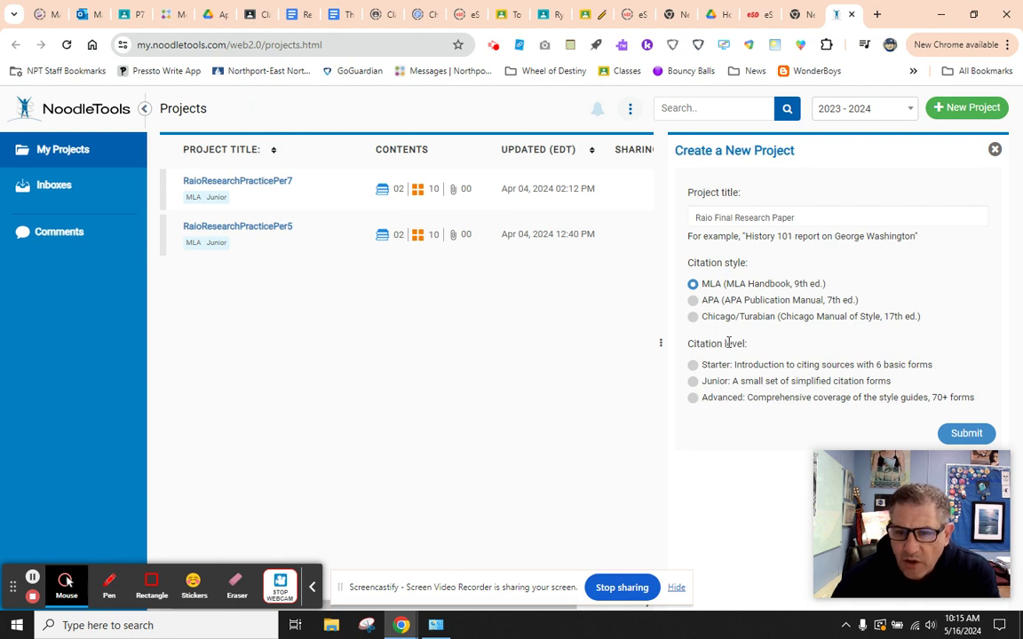
pyautogui.click(693, 381)
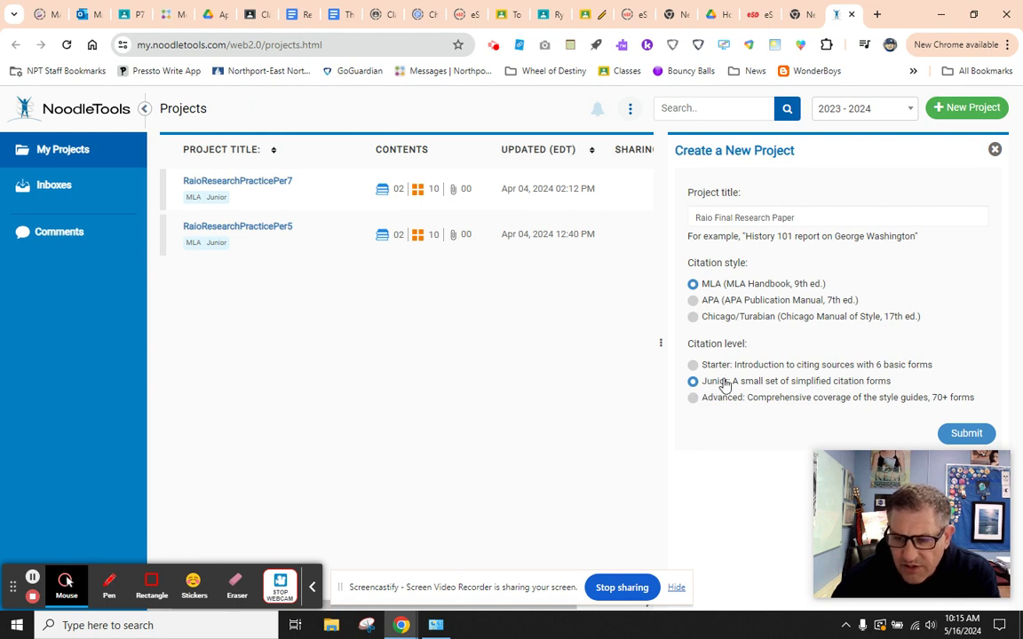
pyautogui.click(967, 432)
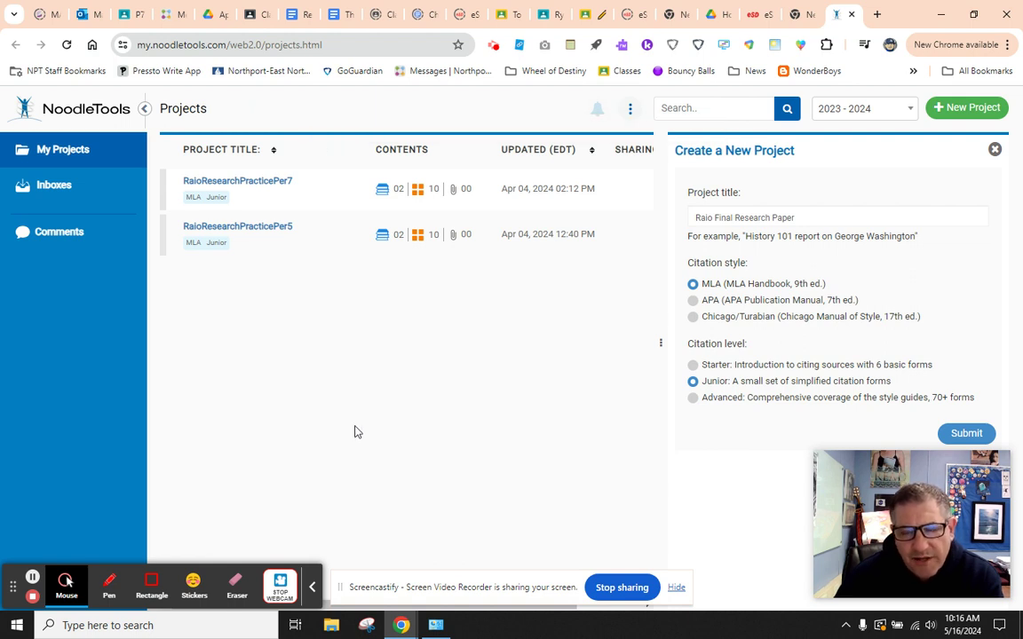
pyautogui.click(831, 213)
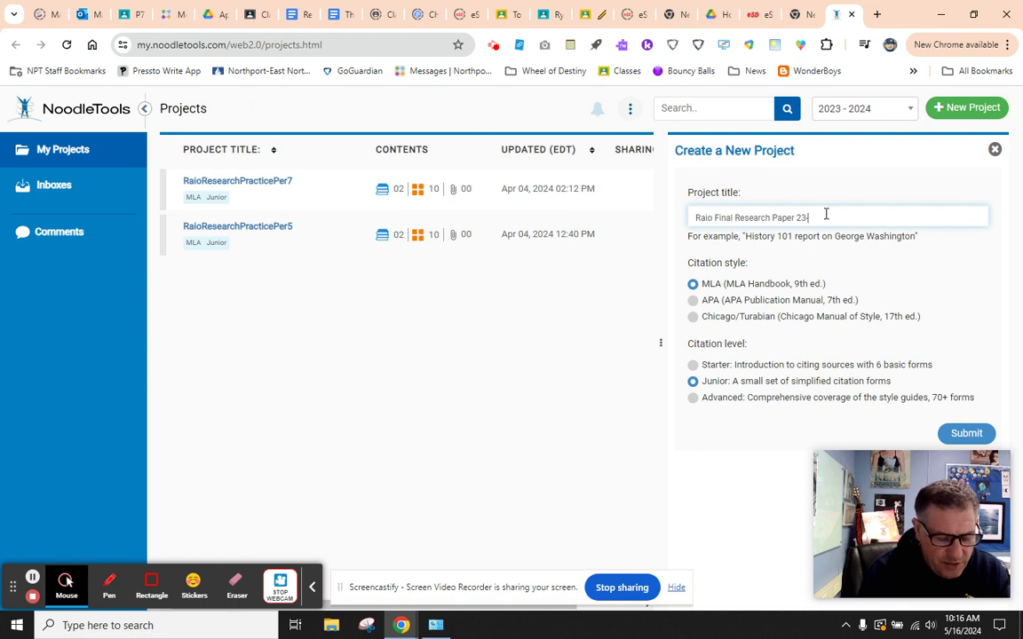
pyautogui.click(982, 433)
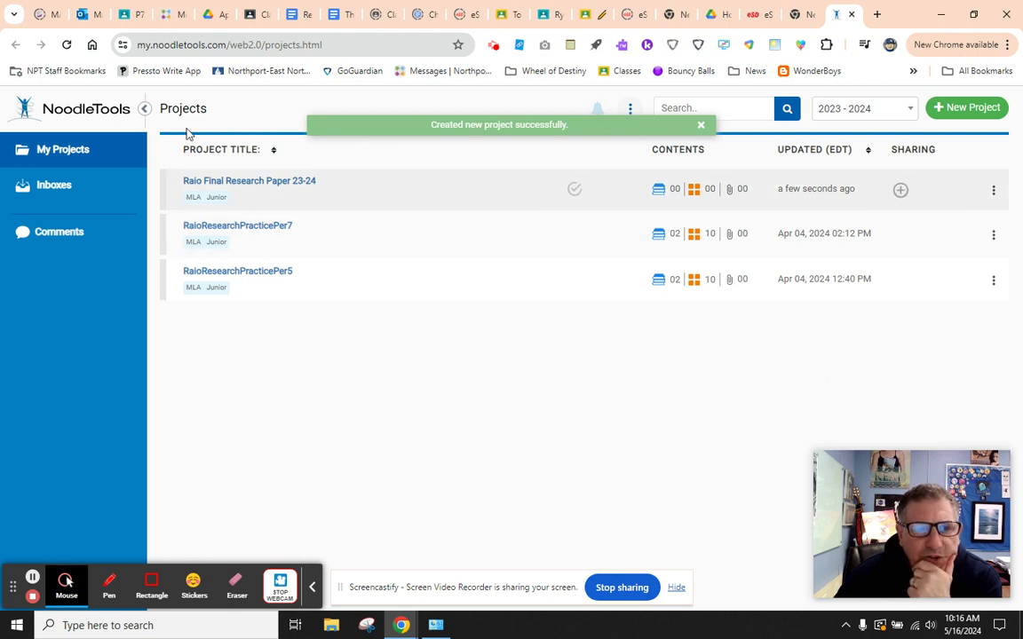
# - Open the Raio Final Research Paper 23-24 project and go to its Notecards tabletop
pyautogui.click(237, 183)
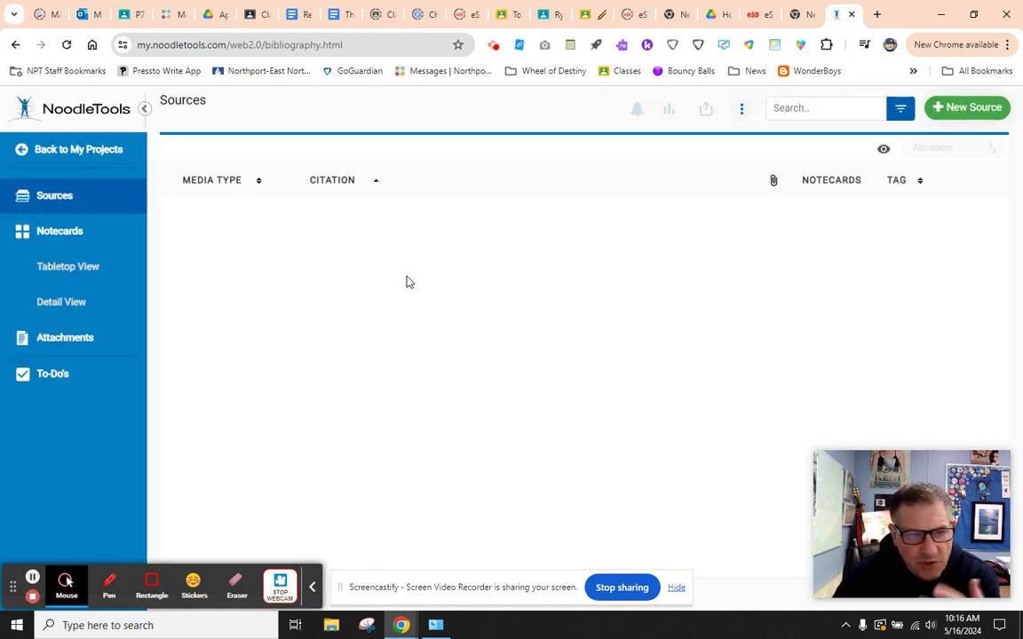
pyautogui.click(64, 233)
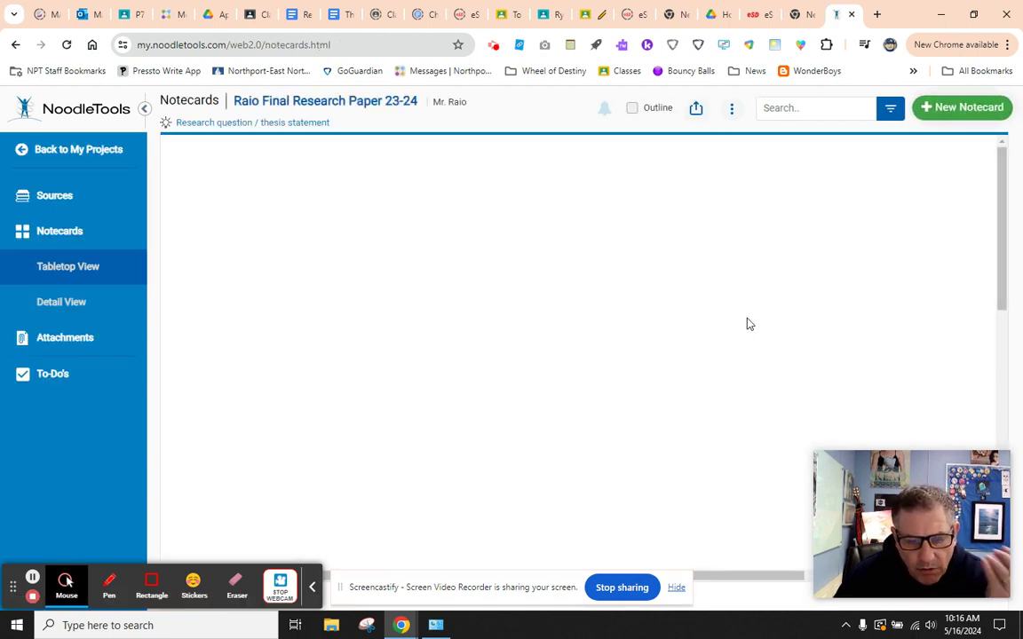
# - Create and save two notecards titled 'Jewish Unarmed Resistance' and 'Jewish Armed Resistance'
pyautogui.click(962, 108)
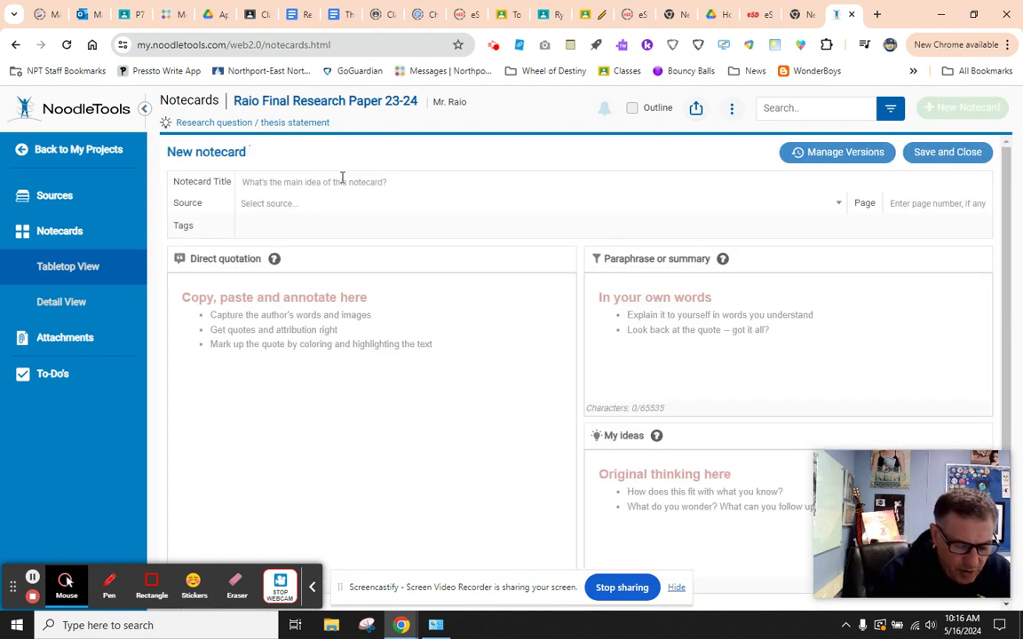
pyautogui.write('Jewish')
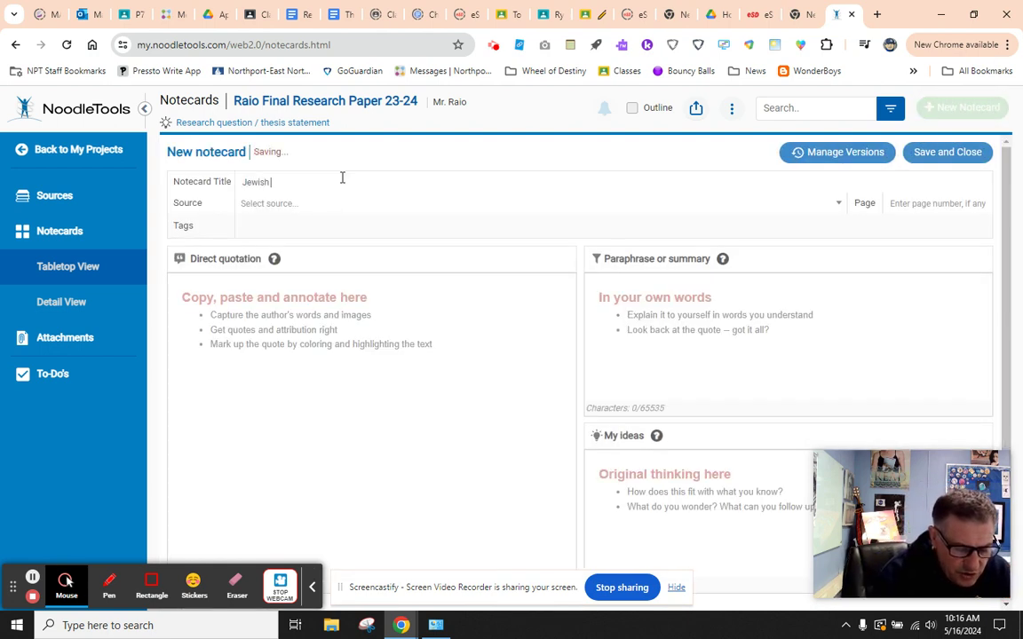
pyautogui.write(' Unarmed Resistance')
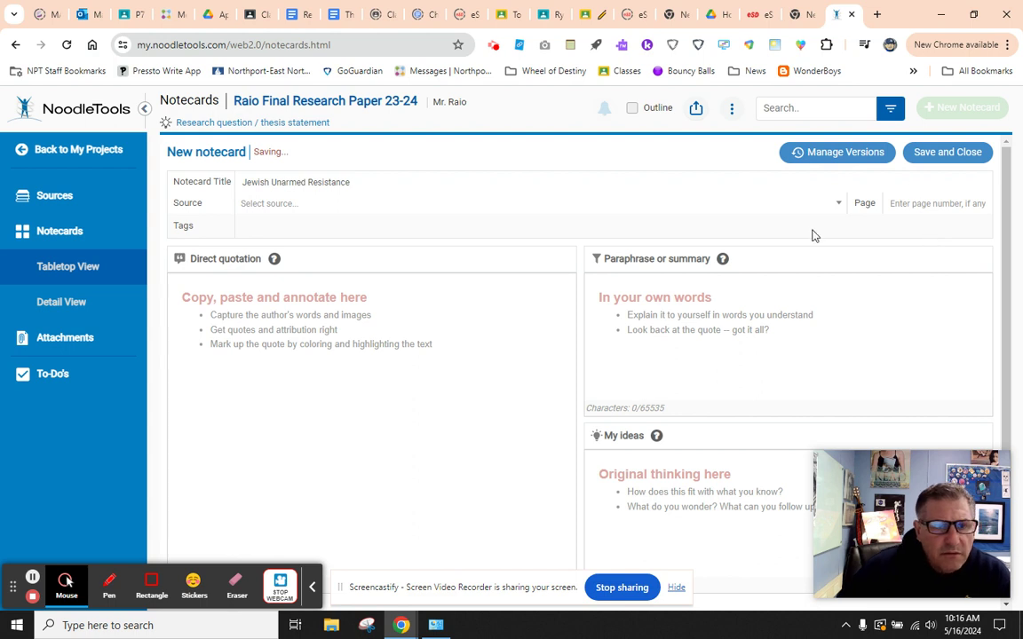
pyautogui.click(948, 154)
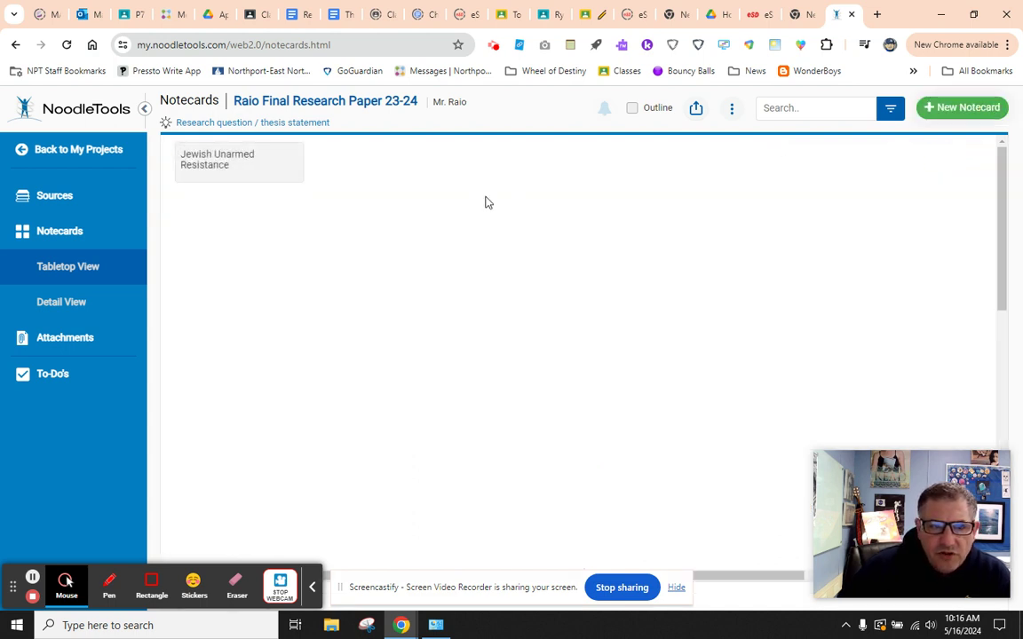
pyautogui.click(966, 107)
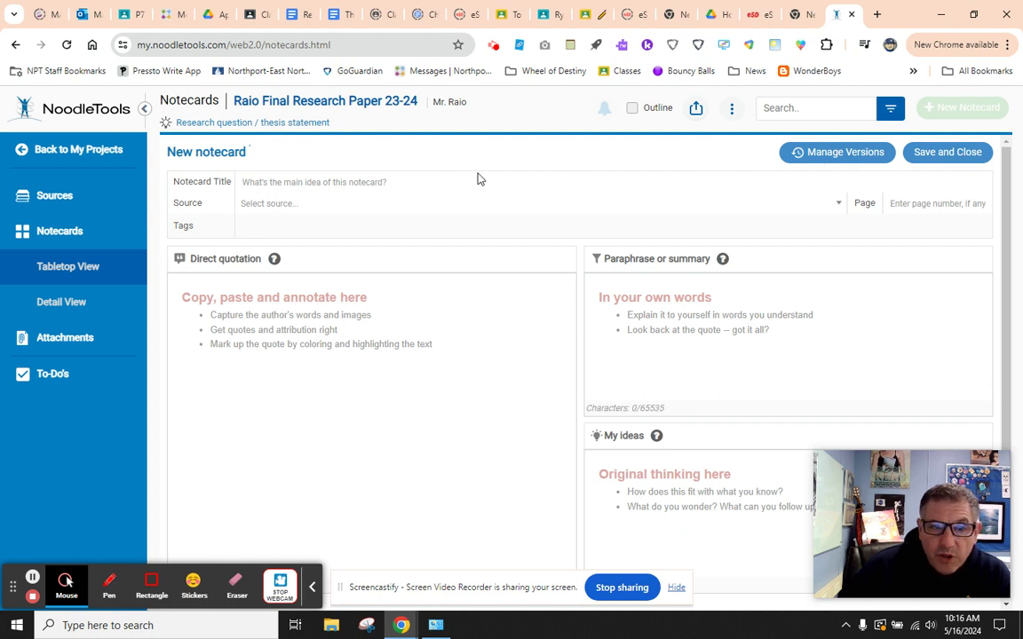
pyautogui.write('Jewish A')
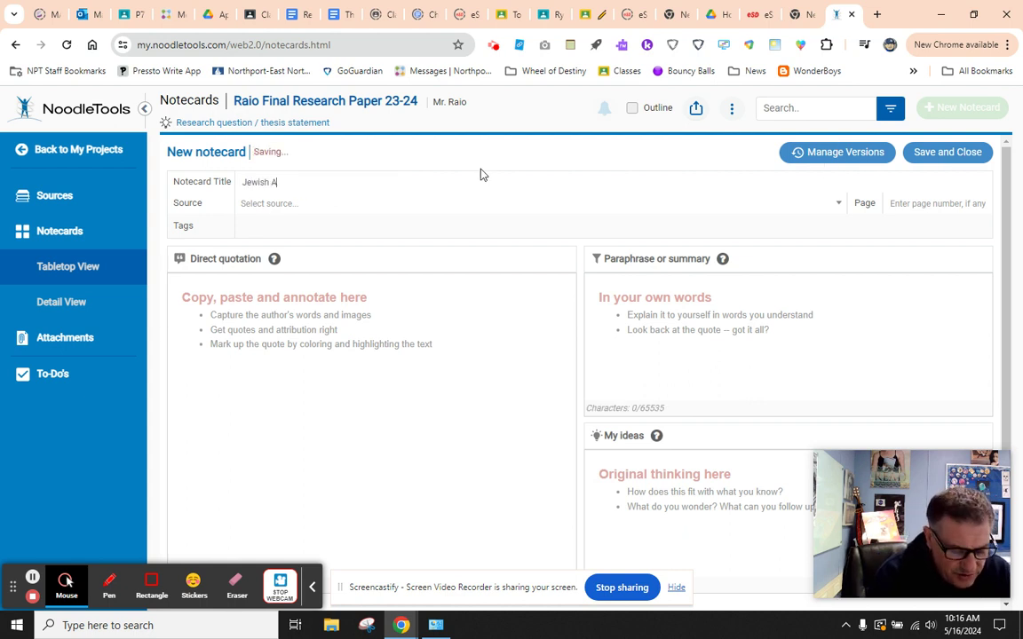
pyautogui.write('rmed Resistance')
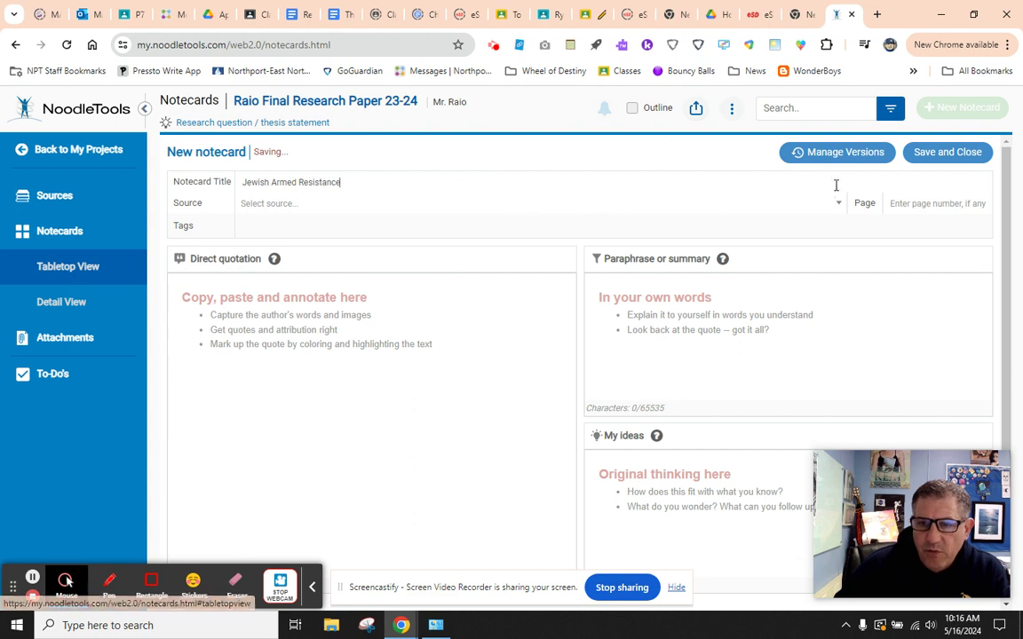
pyautogui.click(948, 153)
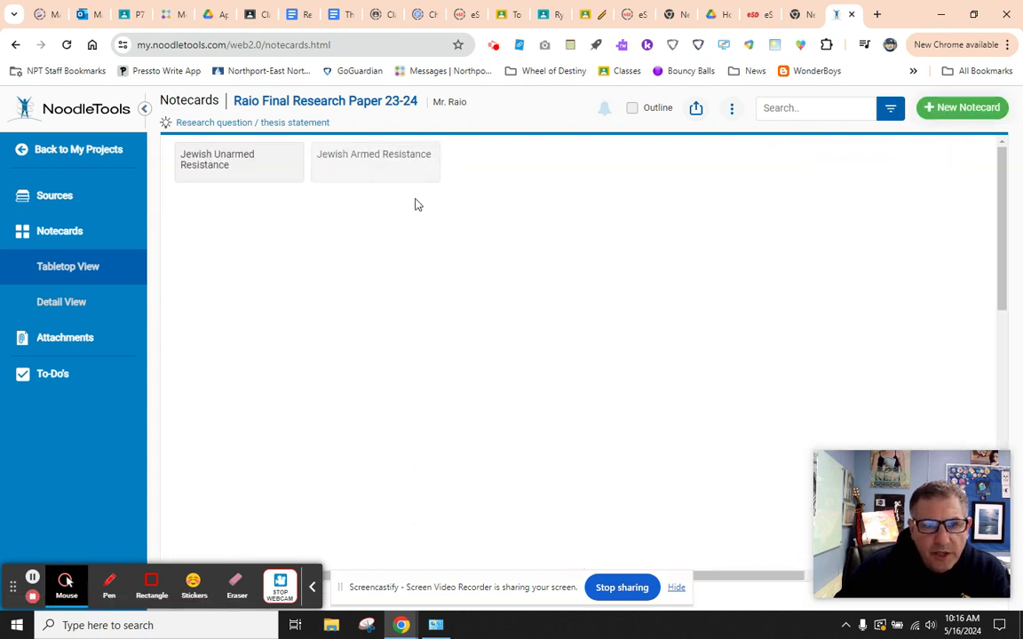
# - Apply the blue swatch to the Jewish Unarmed Resistance and Jewish Armed Resistance cards
pyautogui.moveTo(269, 183)
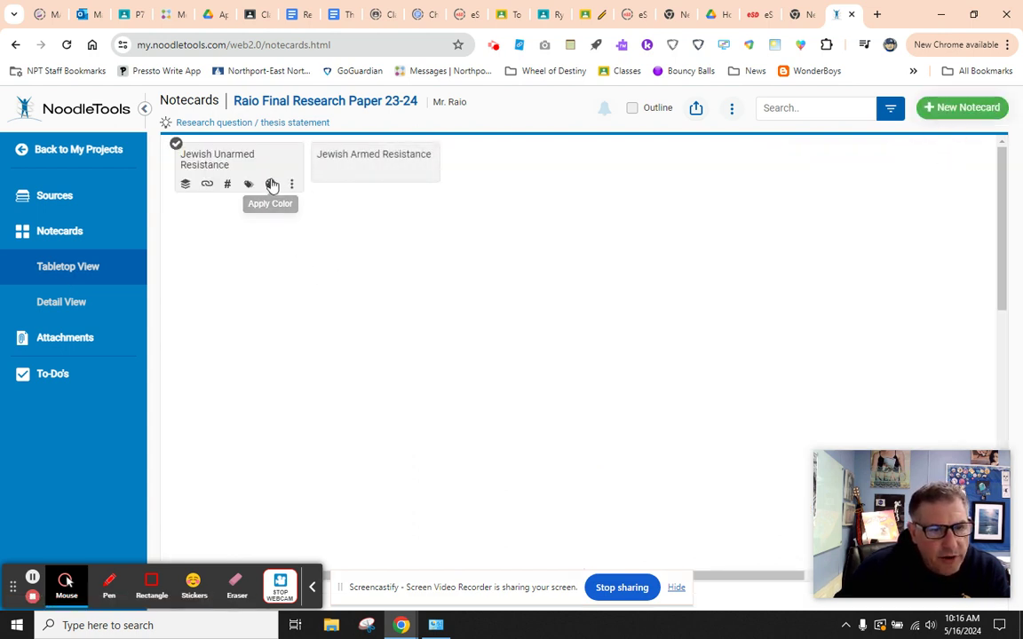
pyautogui.click(271, 185)
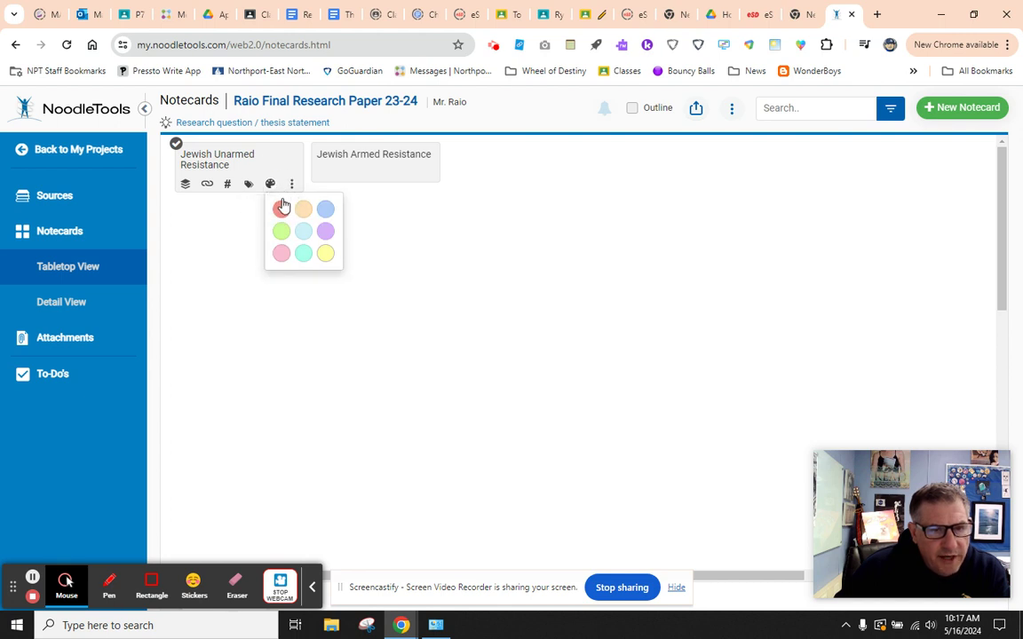
pyautogui.click(325, 209)
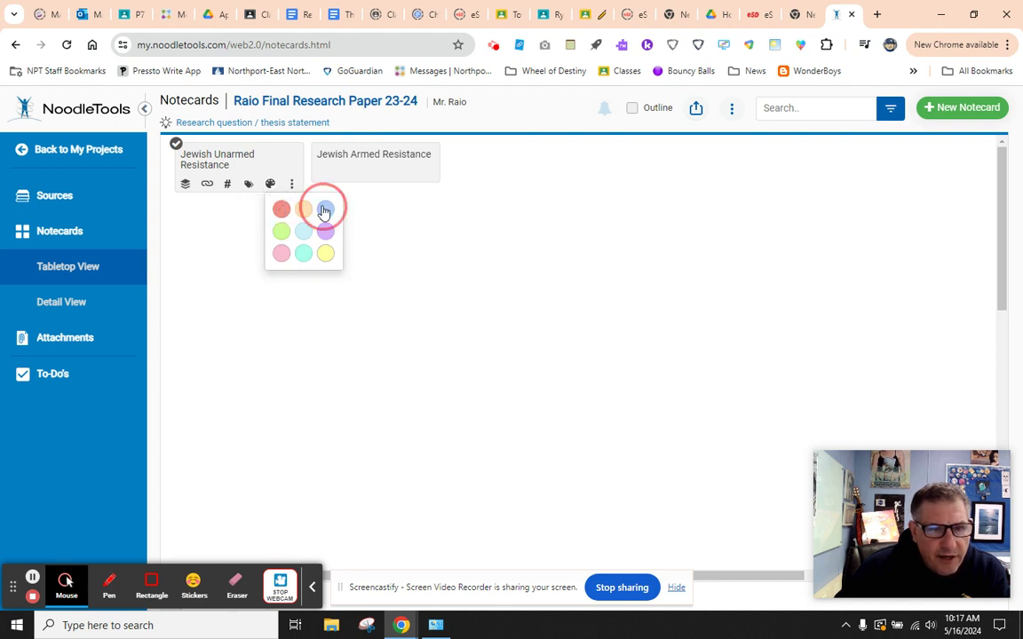
pyautogui.click(406, 174)
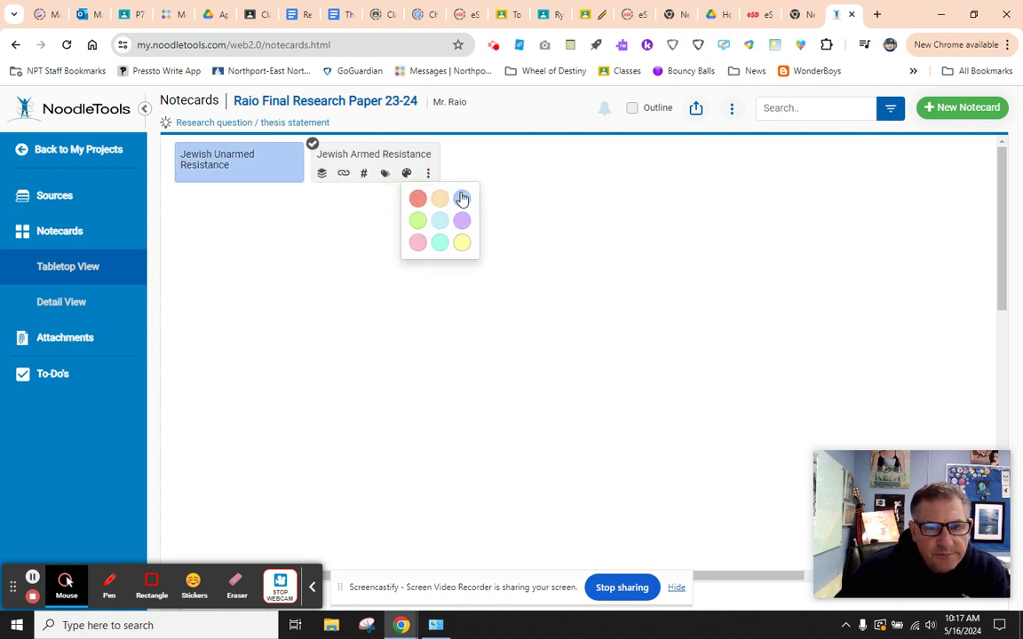
pyautogui.click(460, 198)
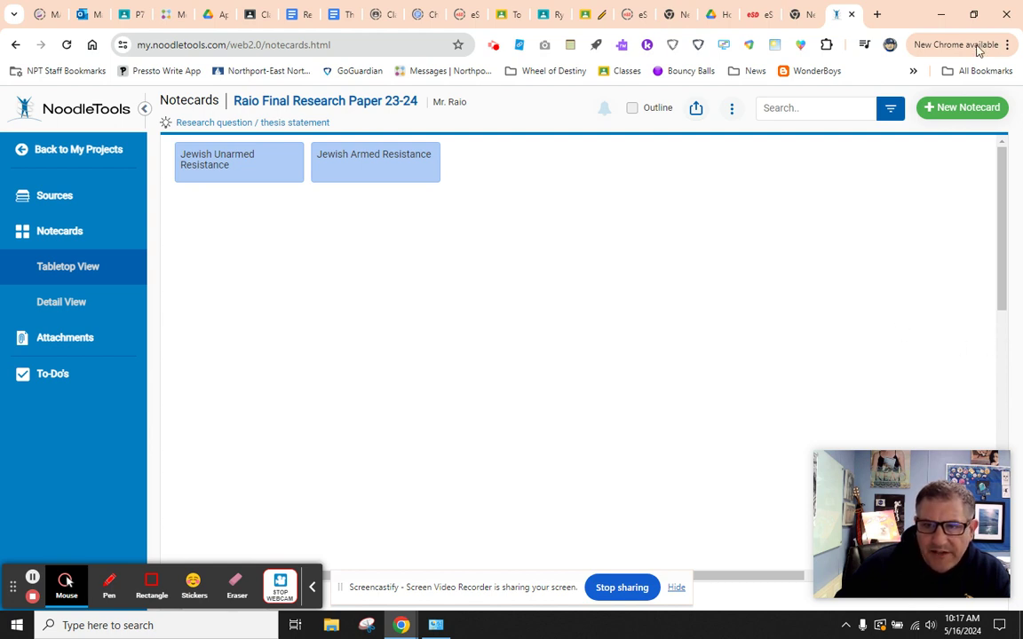
# - Save a notecard titled 'Enslaved People/Native American Unarmed Resistance' and drag it below Jewish Unarmed Resistance
pyautogui.click(963, 107)
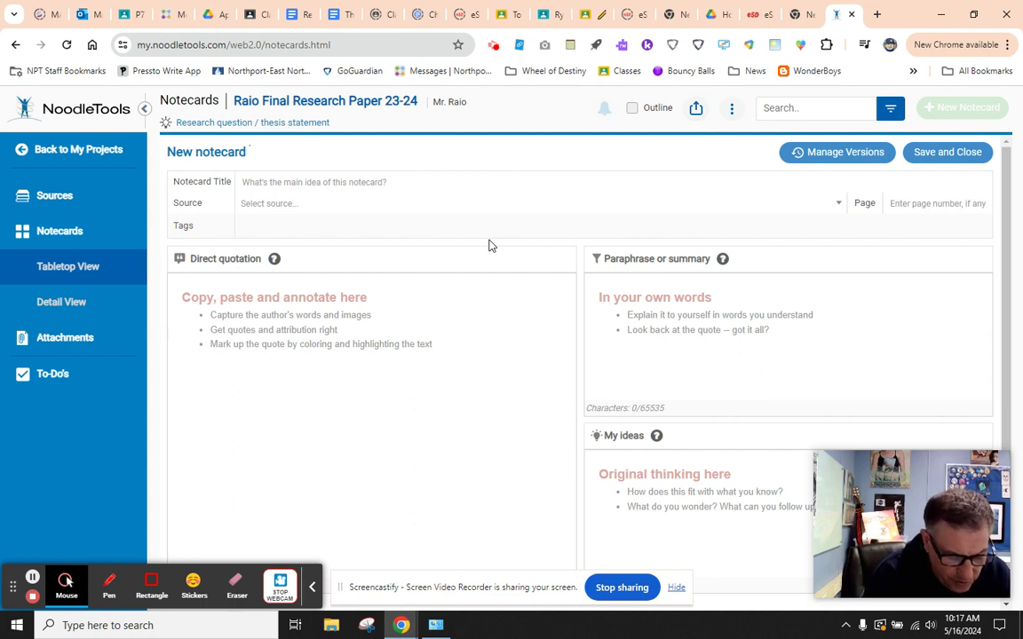
pyautogui.write('Slavery/')
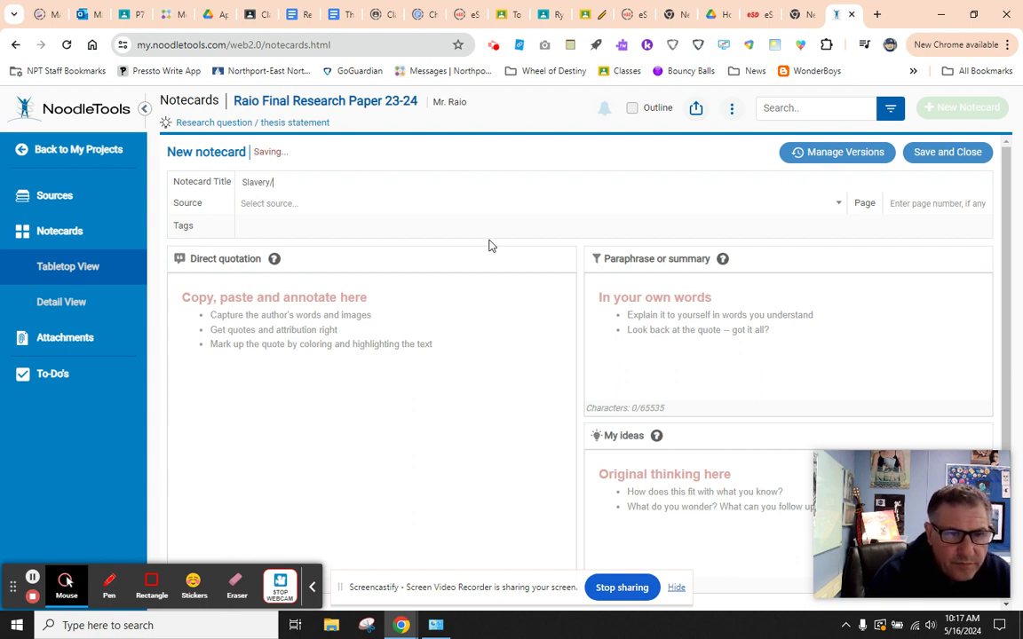
pyautogui.press('BackSpace')
pyautogui.press('BackSpace')
pyautogui.press('BackSpace')
pyautogui.press('BackSpace')
pyautogui.press('BackSpace')
pyautogui.press('BackSpace')
pyautogui.press('BackSpace')
pyautogui.press('BackSpace')
pyautogui.write('Ensla')
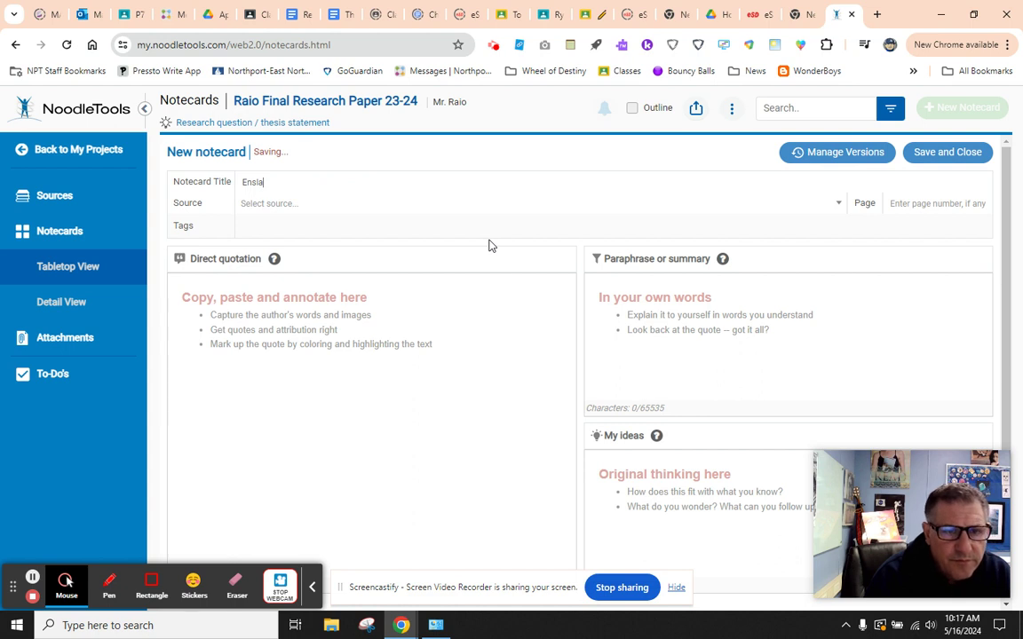
pyautogui.write('ved People/Na')
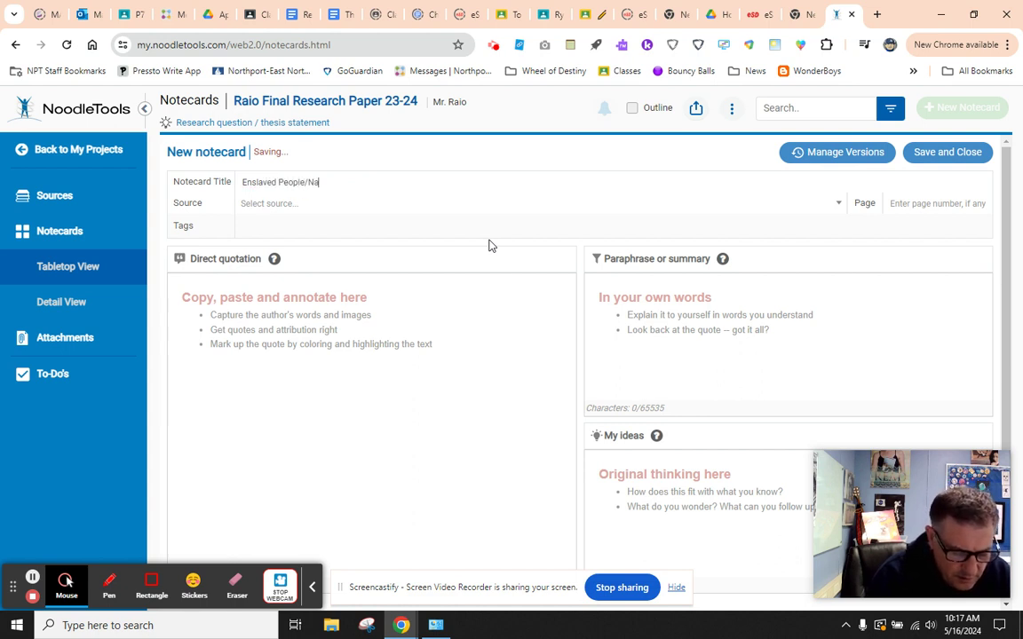
pyautogui.write('tive American Una')
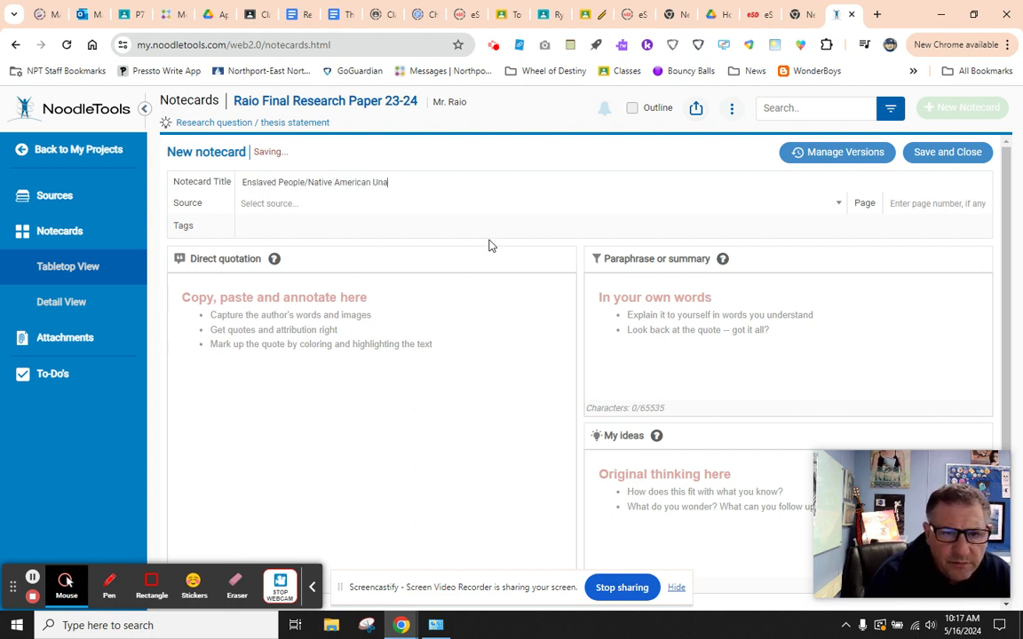
pyautogui.write('rmed Resistance')
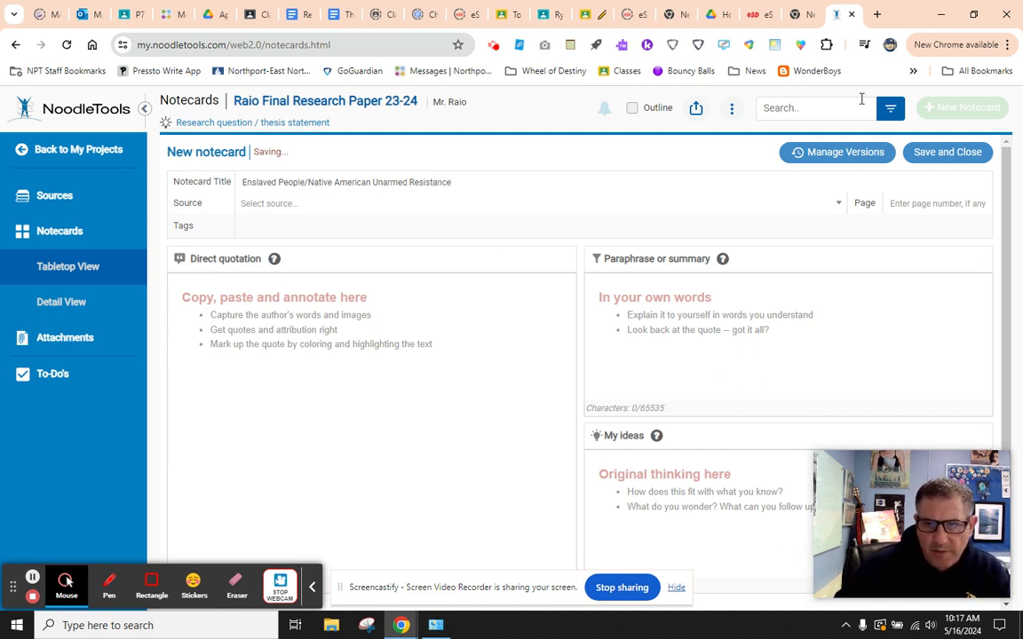
pyautogui.click(974, 153)
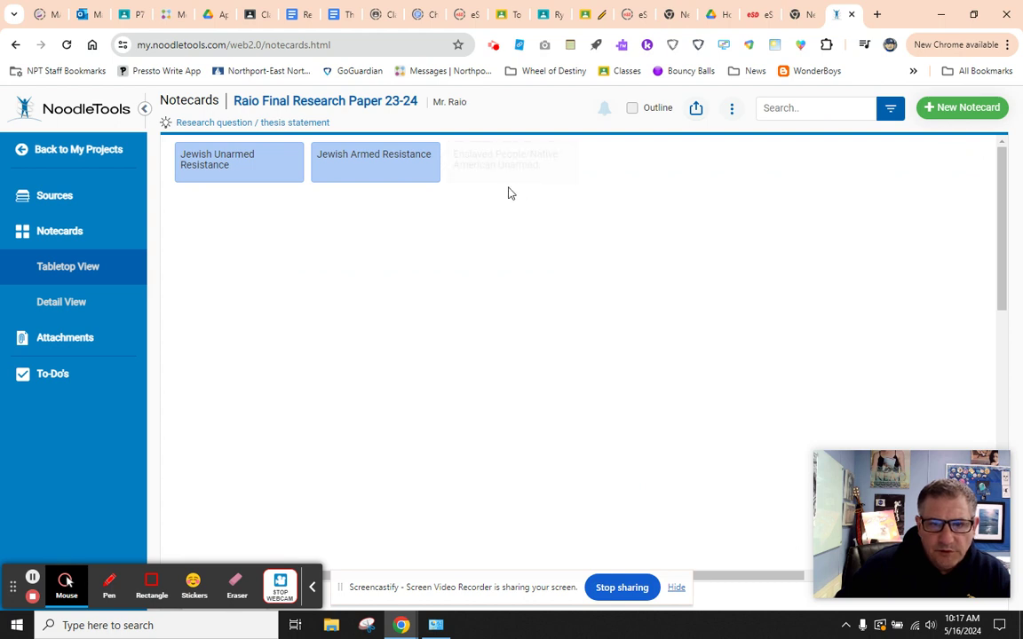
pyautogui.moveTo(560, 153); pyautogui.dragTo(286, 201)
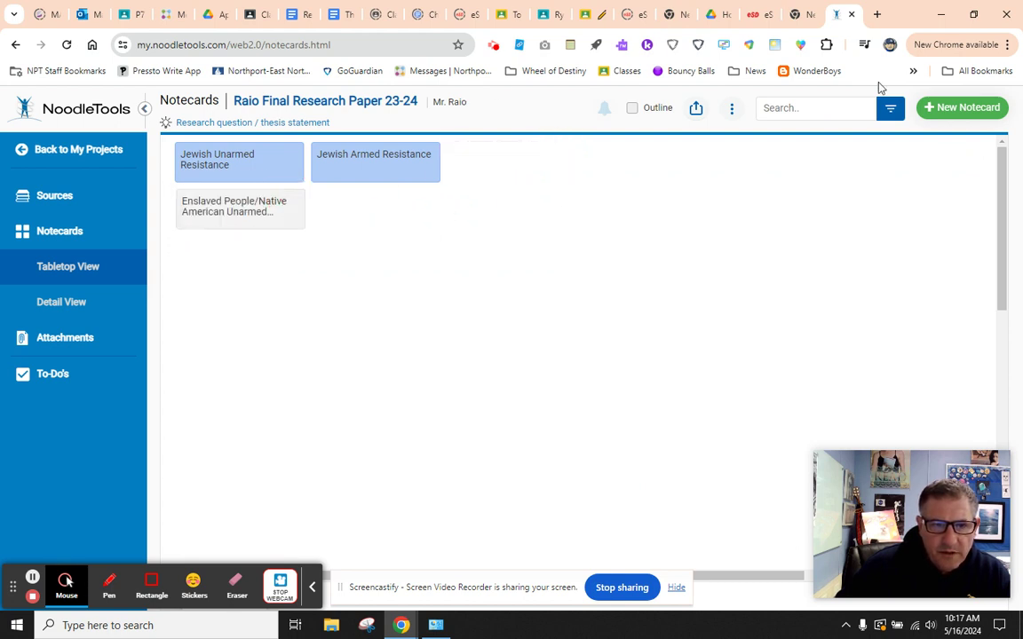
# - Start a new notecard titled 'Enslaved People/Native American Armed Resistance'
pyautogui.click(983, 108)
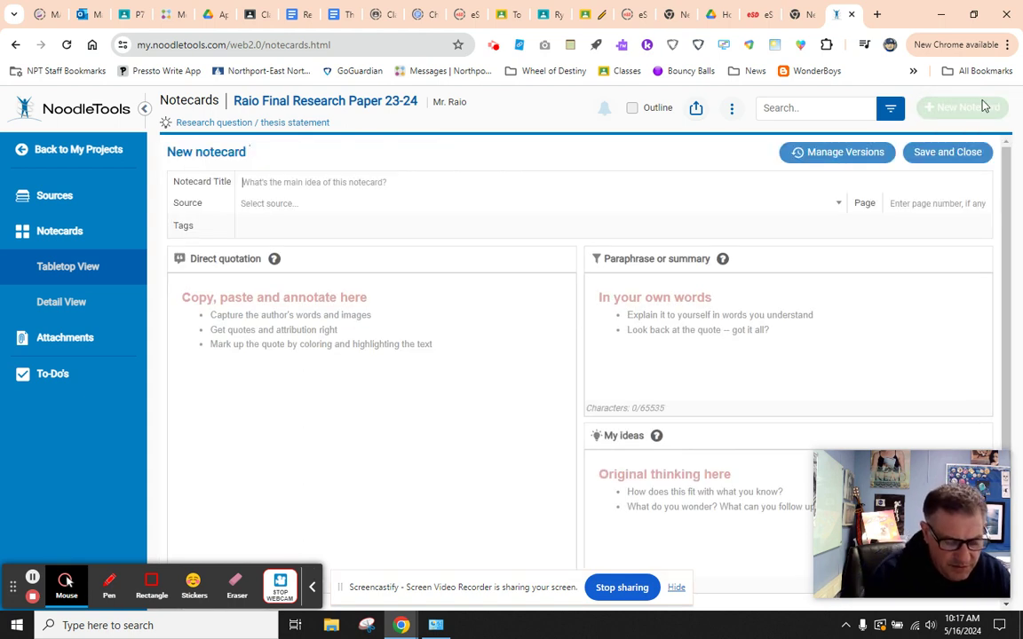
pyautogui.write('Enslaved People/Native')
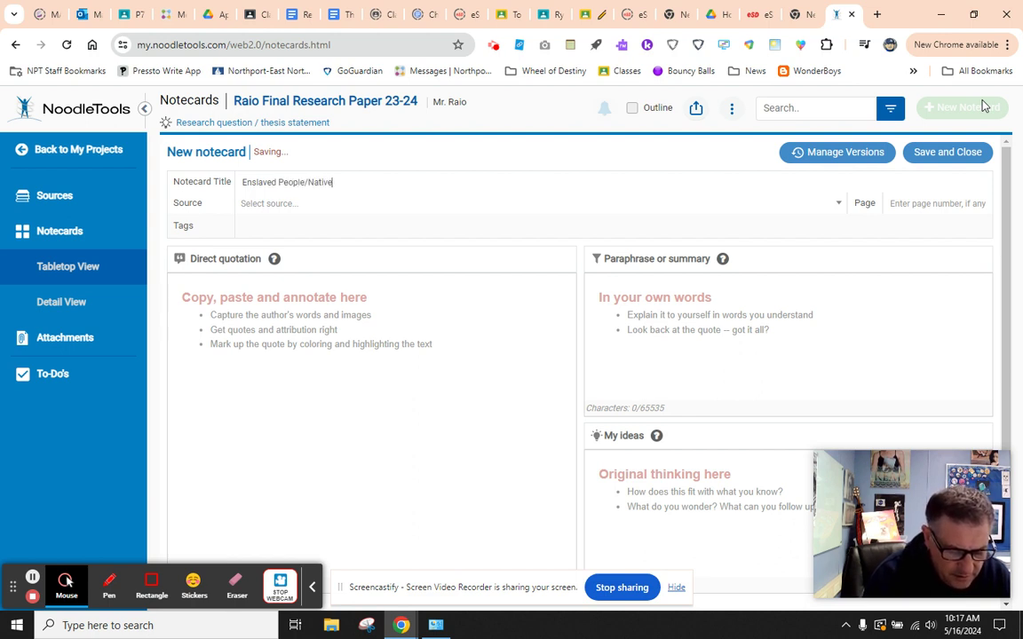
pyautogui.write('American')
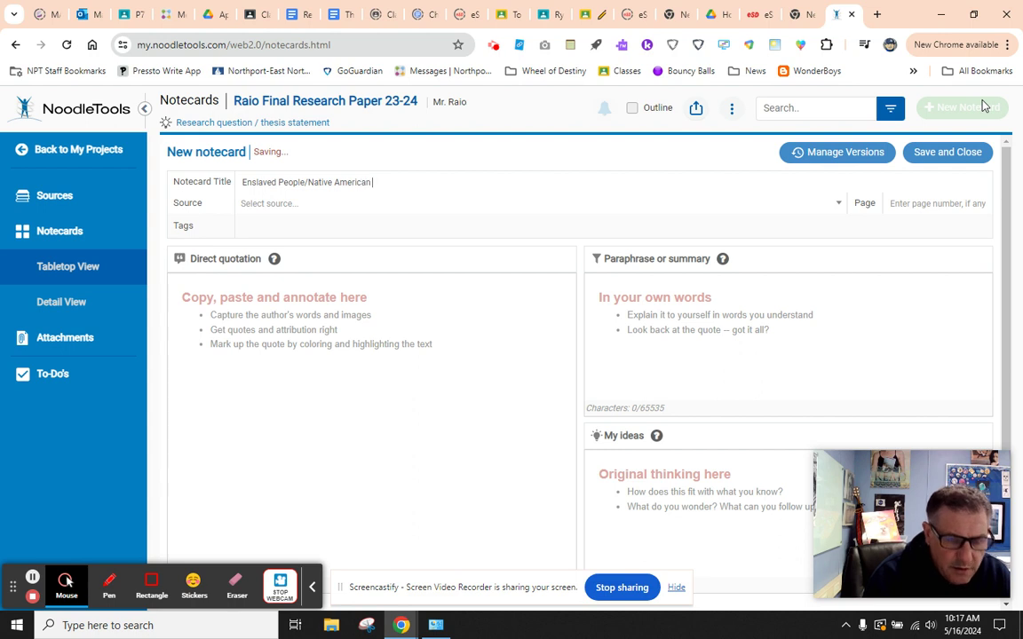
pyautogui.write(' Armed R')
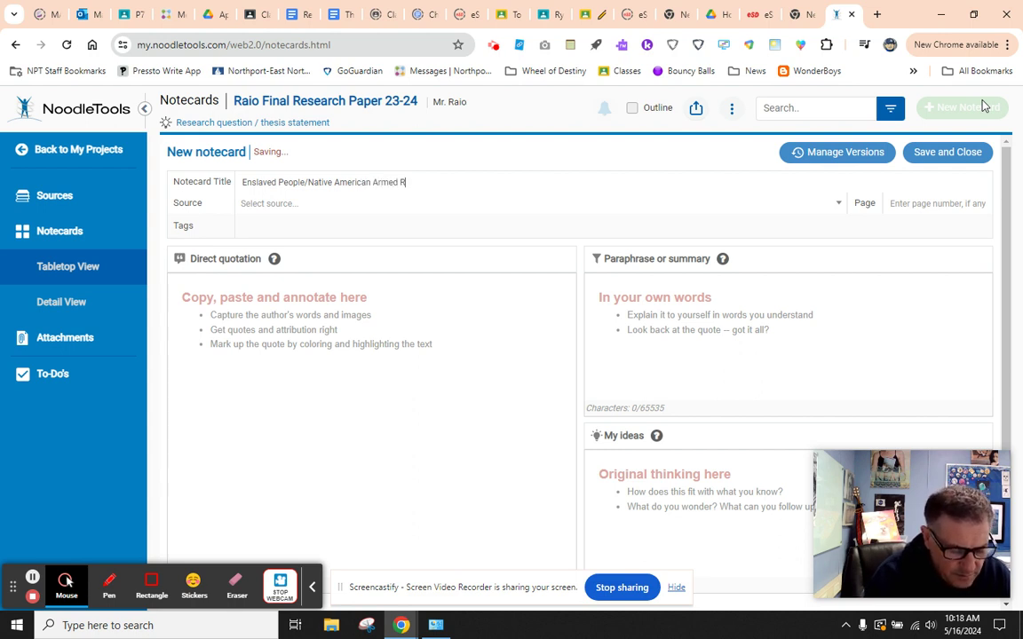
pyautogui.write('esistance')
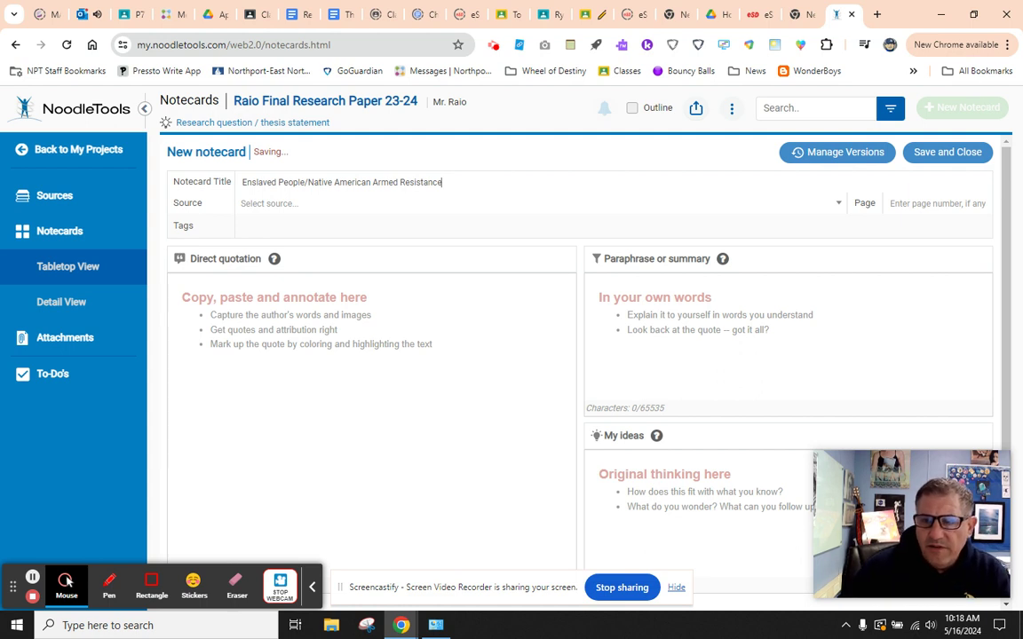
# - Save the Armed Resistance card, drag it beside the Unarmed card, and colour both red
pyautogui.click(945, 151)
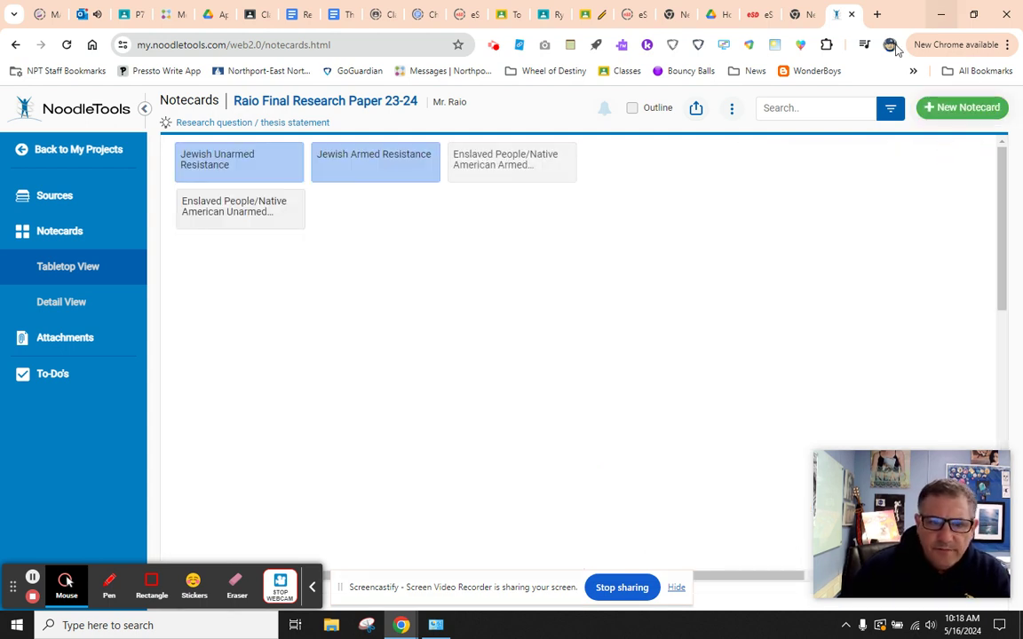
pyautogui.moveTo(527, 153); pyautogui.dragTo(395, 205)
pyautogui.click(272, 230)
pyautogui.click(293, 261)
pyautogui.click(283, 258)
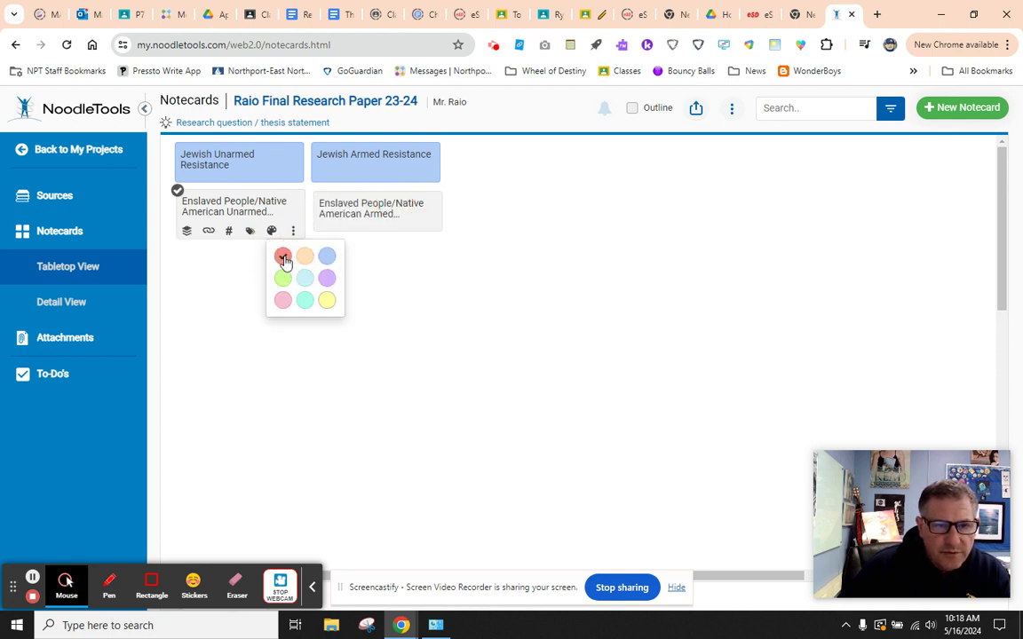
pyautogui.click(409, 233)
pyautogui.click(419, 257)
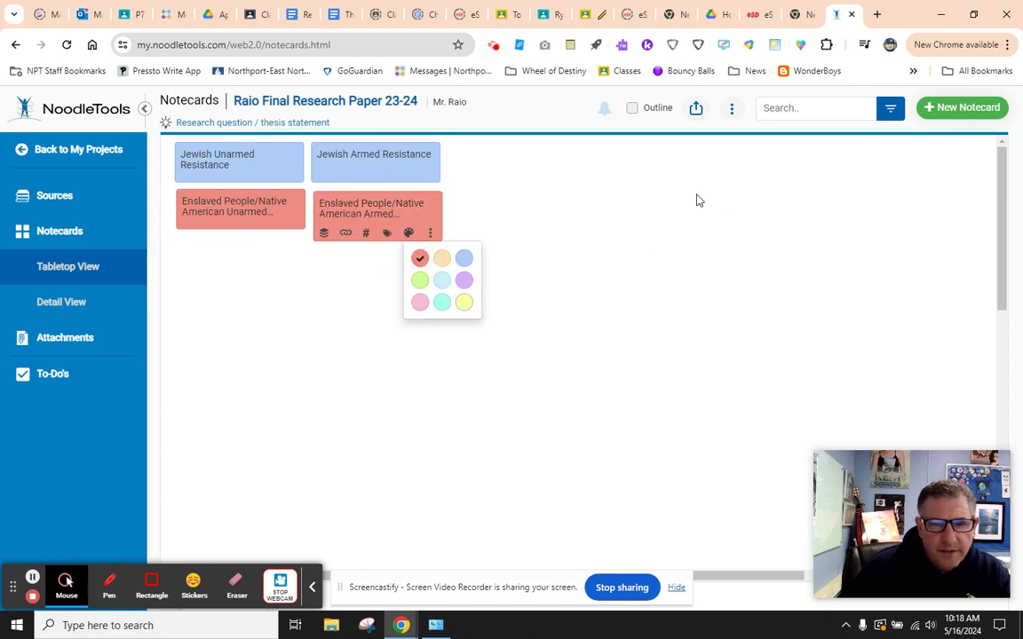
pyautogui.click(654, 199)
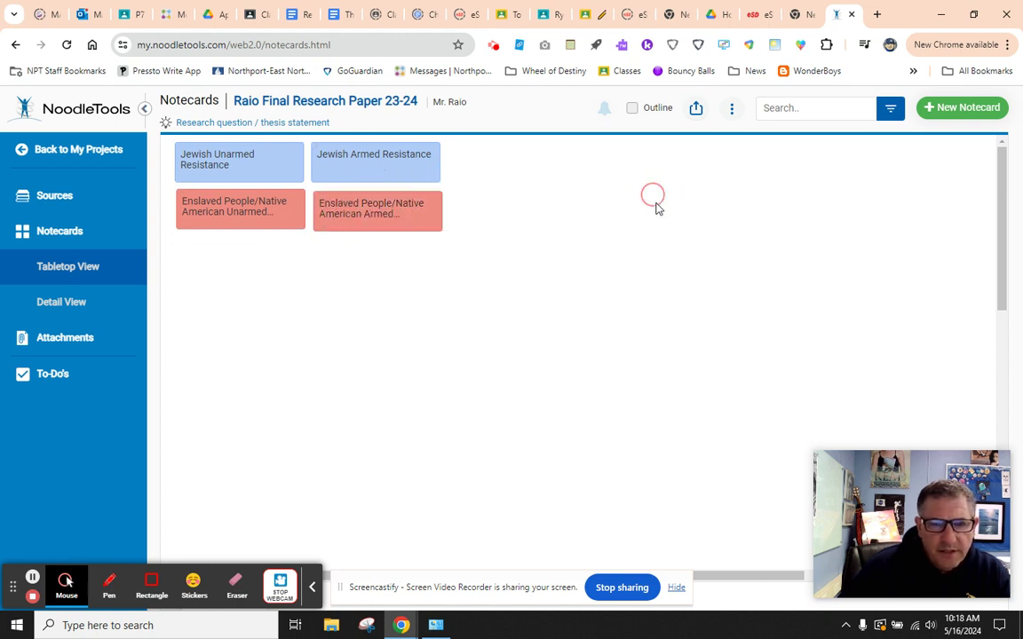
# - Save a 'Jewish Physical Control' notecard and drag it onto a new third row
pyautogui.click(968, 108)
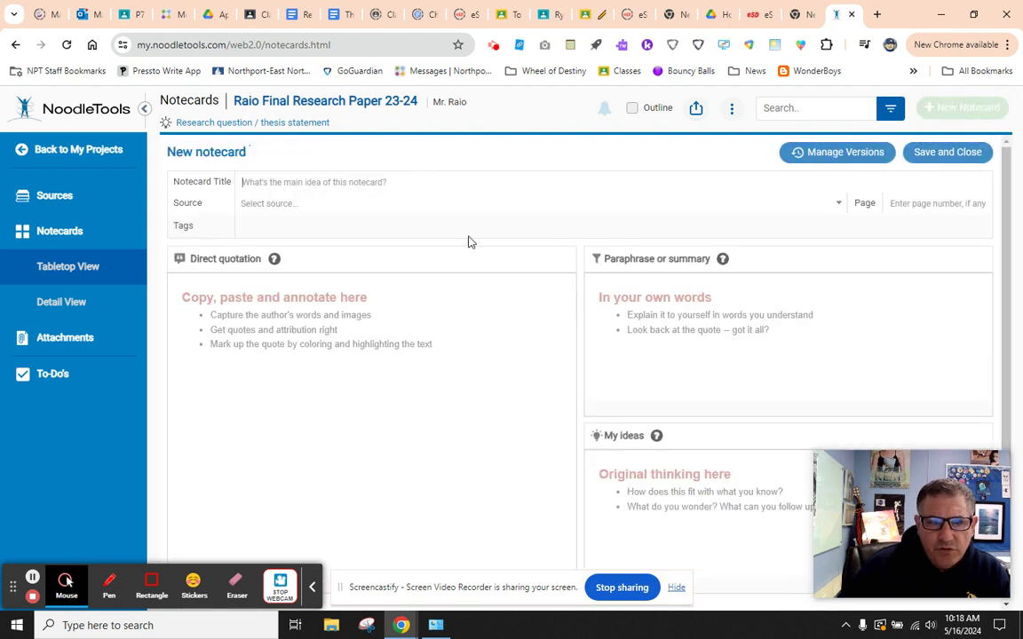
pyautogui.write('.')
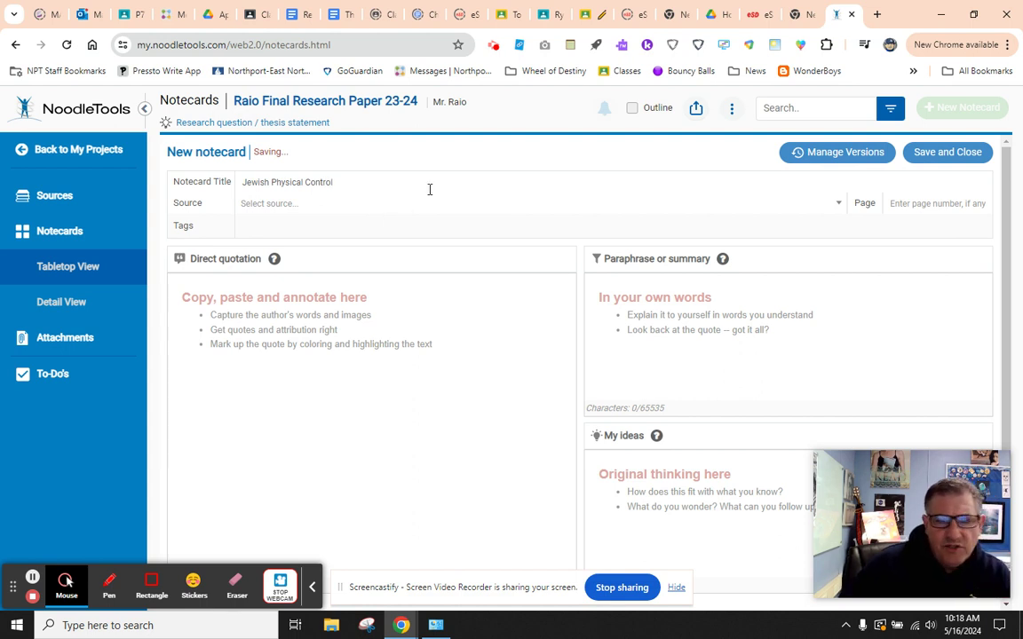
pyautogui.click(950, 156)
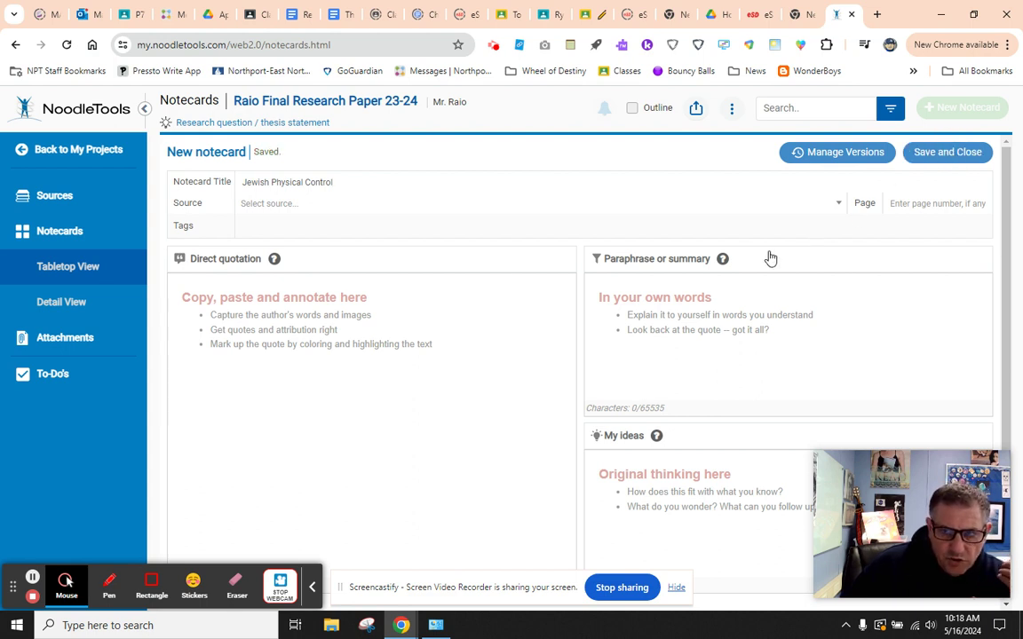
pyautogui.click(952, 153)
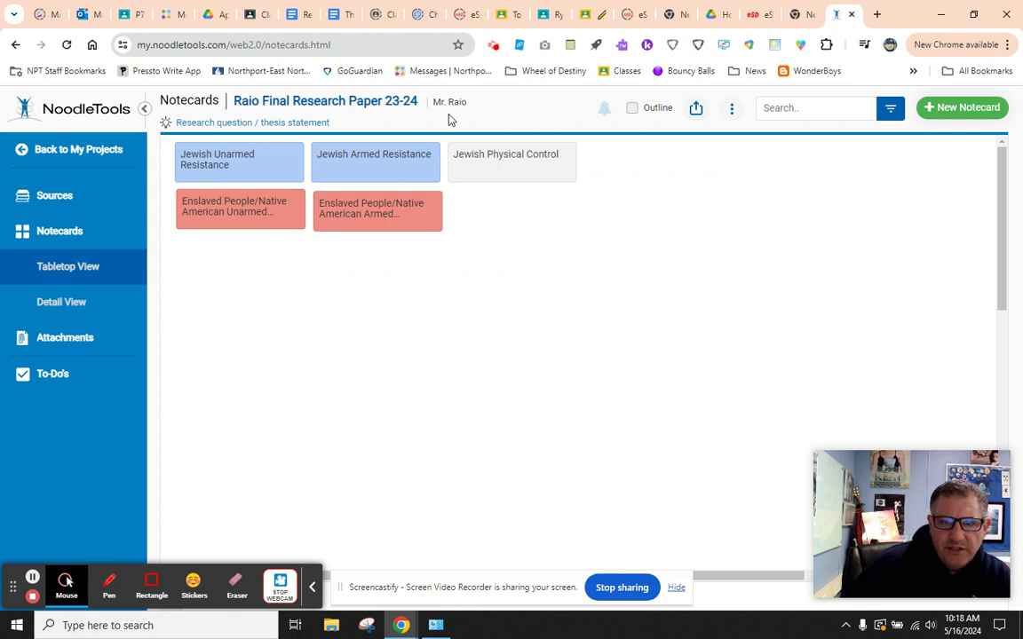
pyautogui.moveTo(494, 158); pyautogui.dragTo(222, 297)
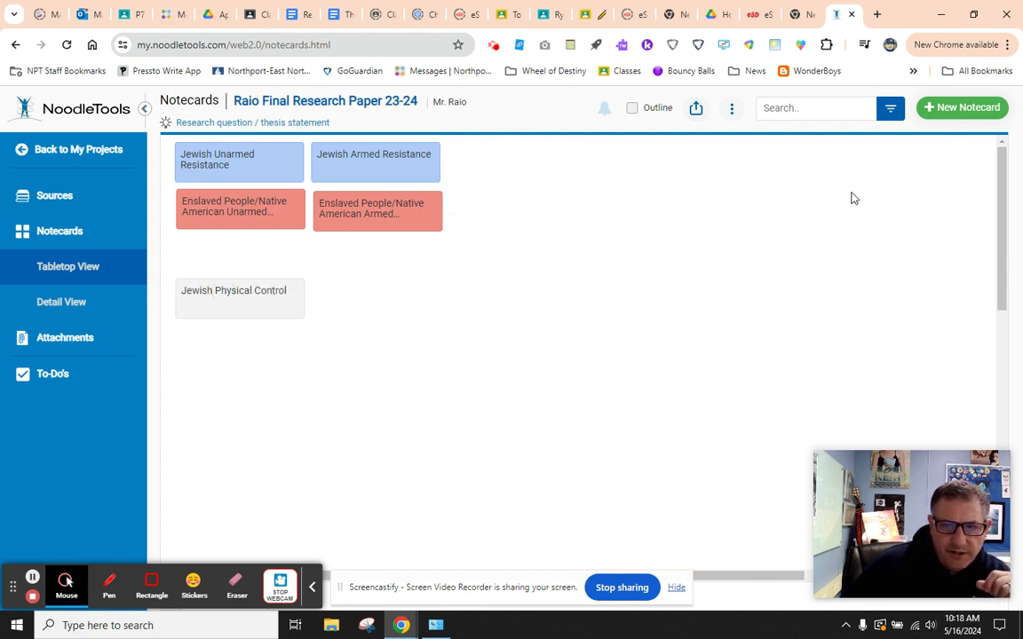
# - Save a notecard titled 'Jewish Psychological Control', fixing the misspelled title first
pyautogui.click(958, 108)
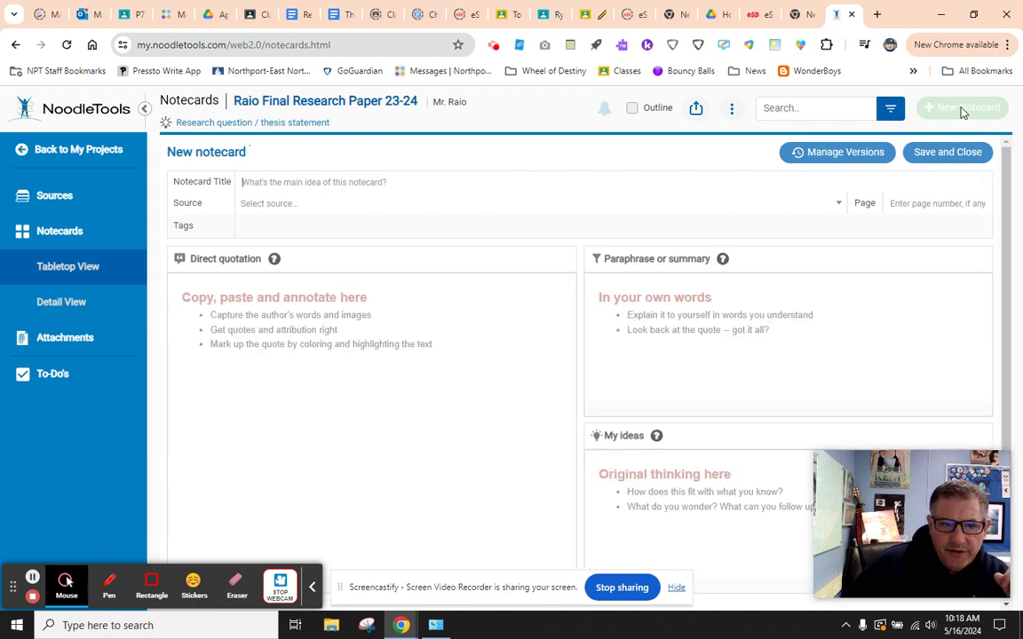
pyautogui.click(633, 192)
pyautogui.write('Jewish Pschy')
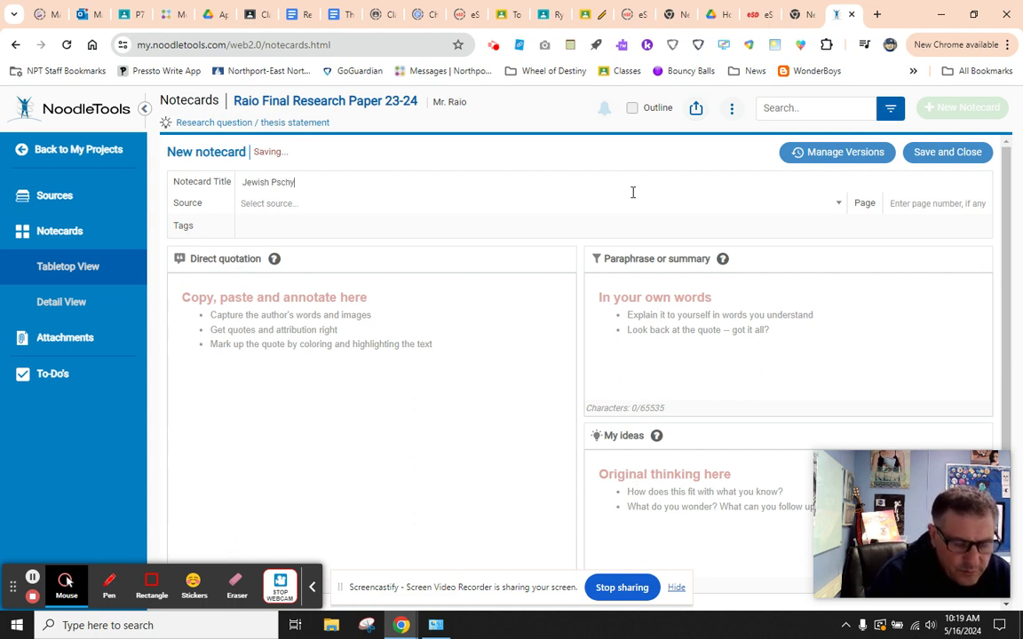
pyautogui.press('BackSpace')
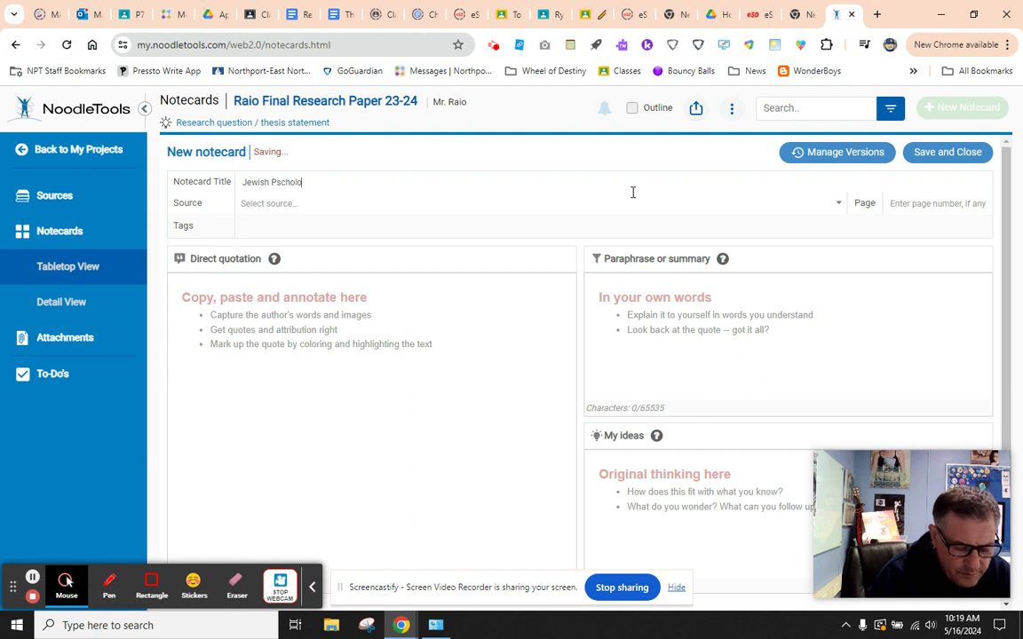
pyautogui.write('ological Control')
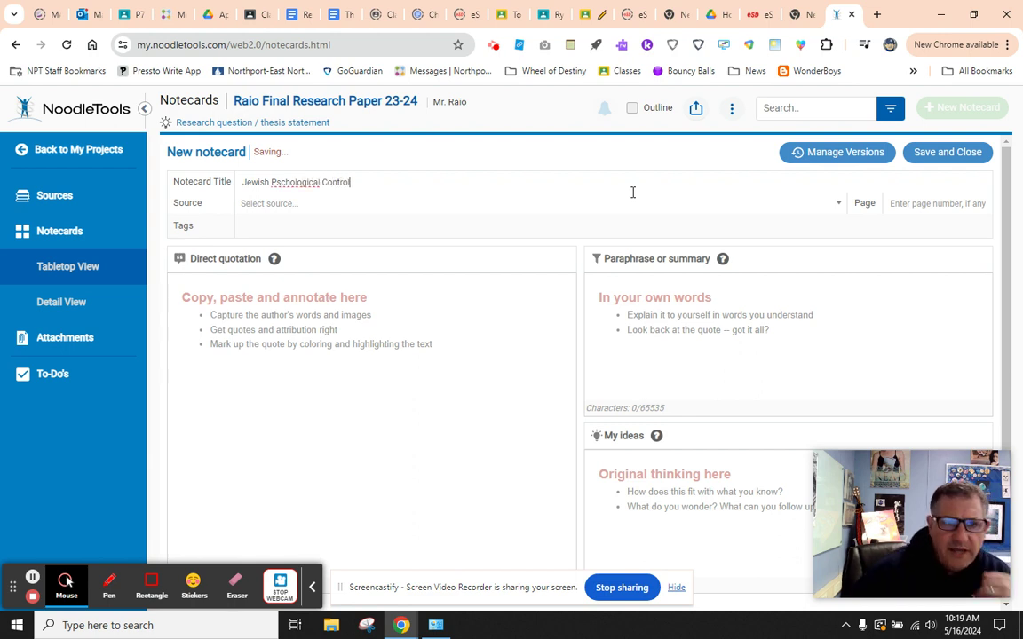
pyautogui.click(282, 182)
pyautogui.write('y')
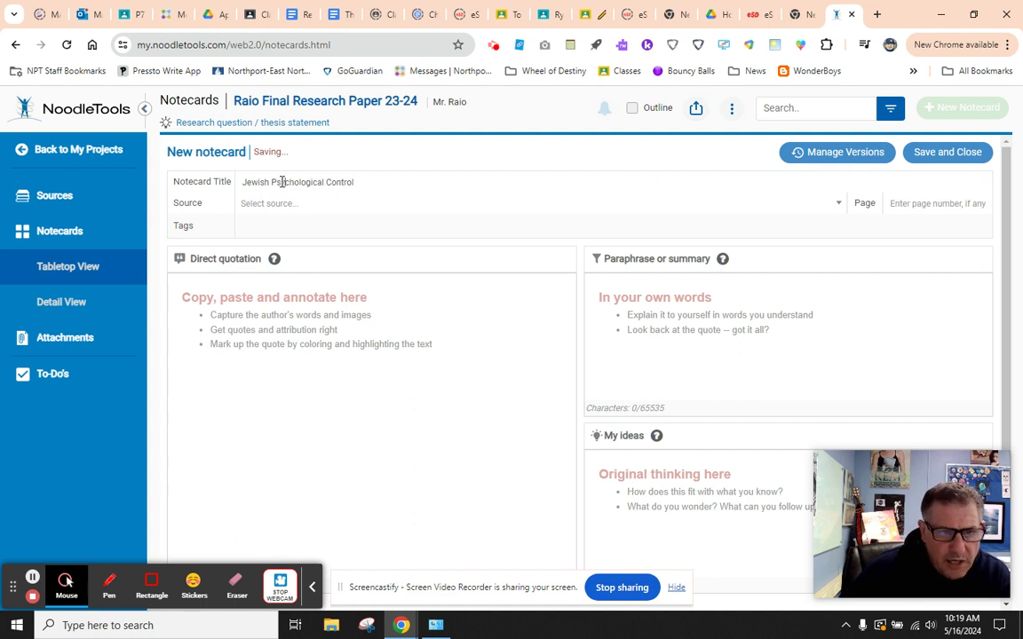
pyautogui.click(951, 163)
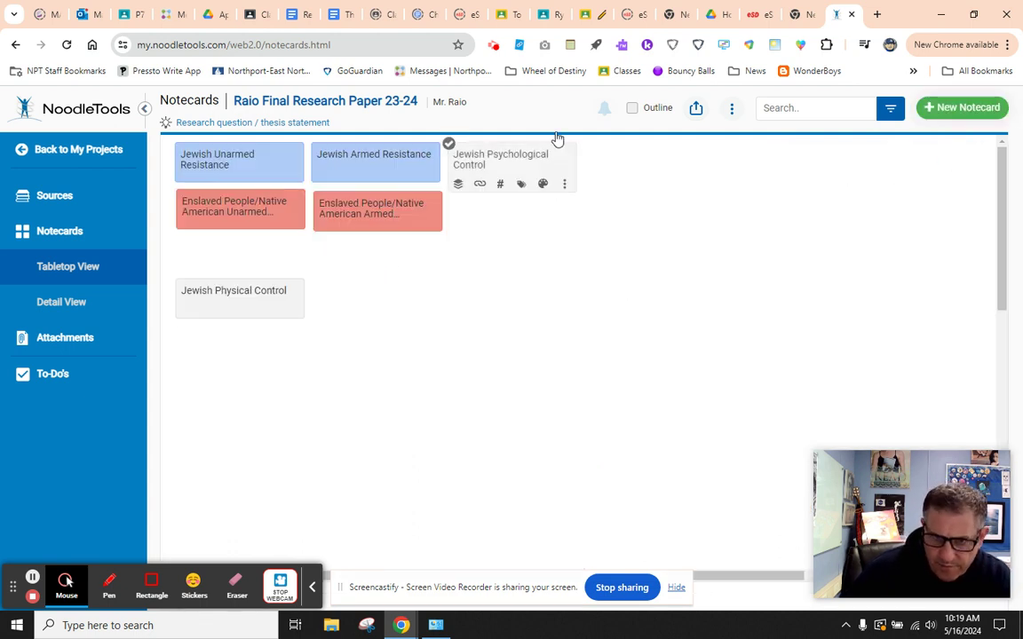
# - Place Jewish Psychological Control beside Jewish Physical Control and colour both cards green
pyautogui.moveTo(548, 160); pyautogui.dragTo(405, 293)
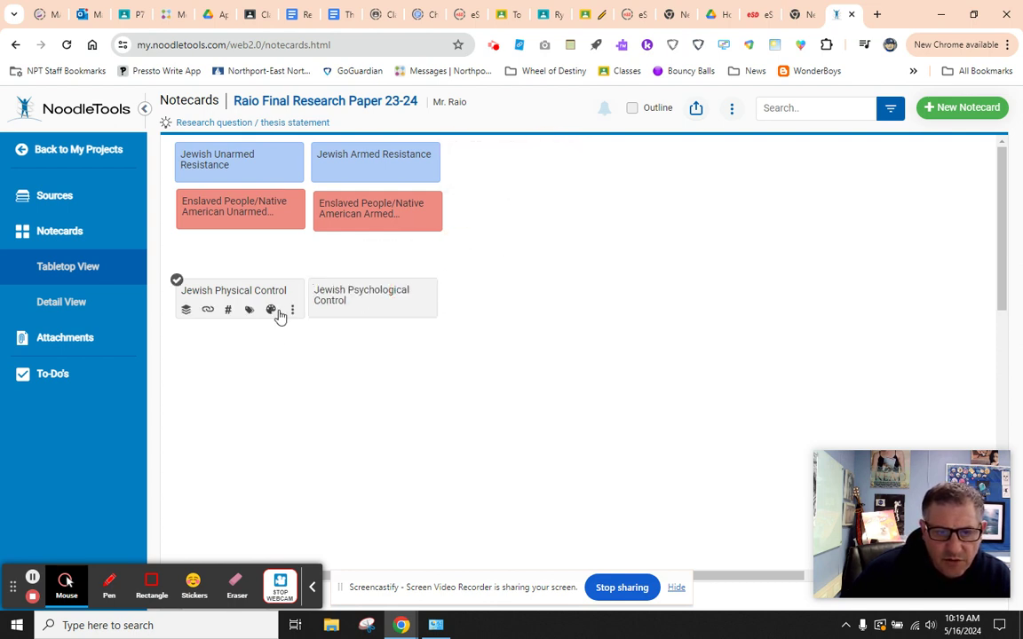
pyautogui.click(270, 309)
pyautogui.click(282, 358)
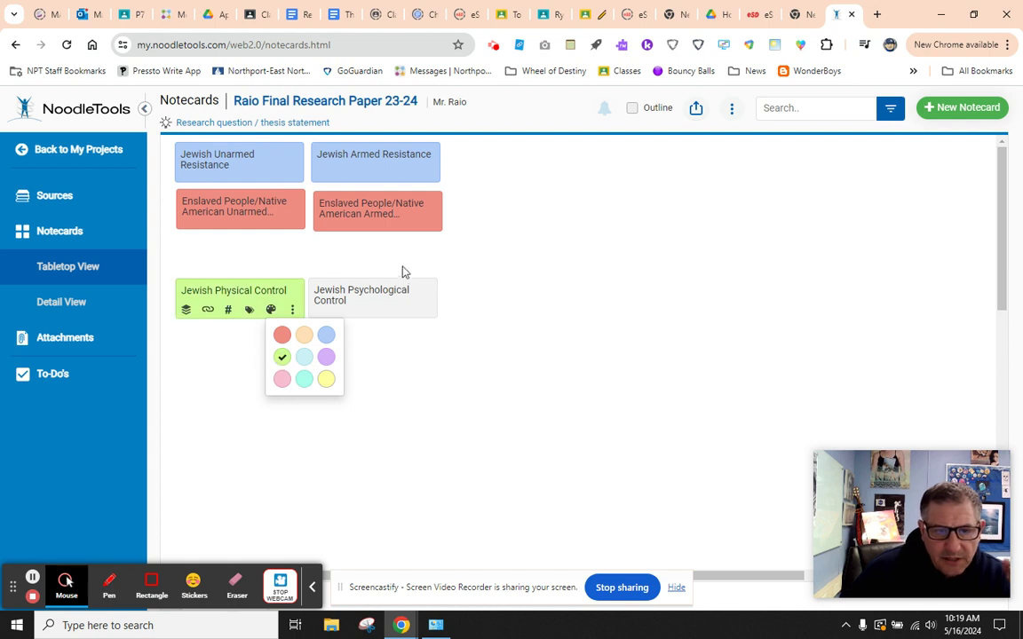
pyautogui.click(403, 319)
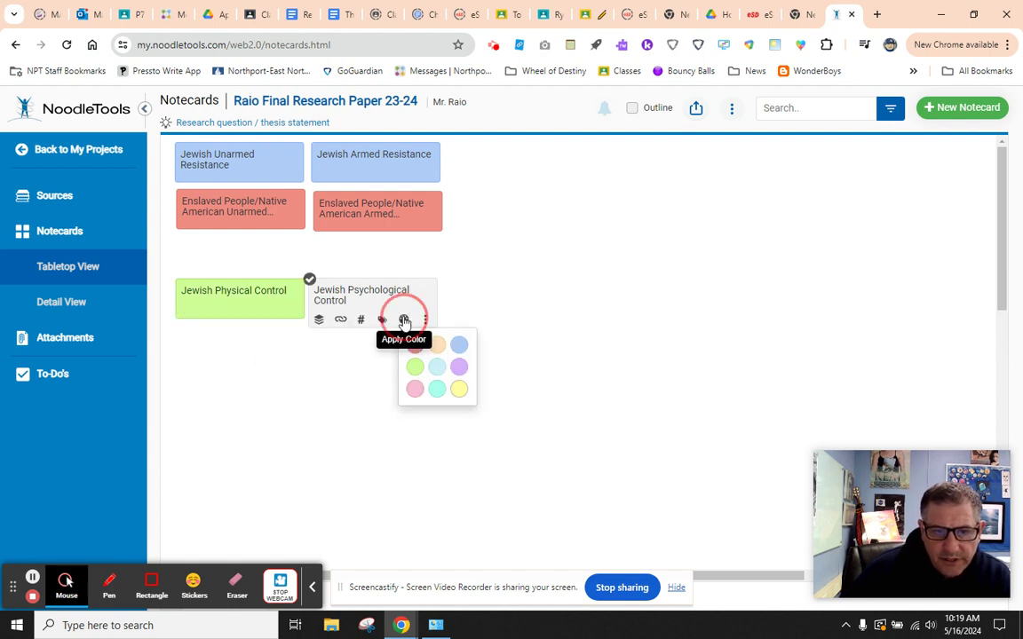
pyautogui.click(415, 368)
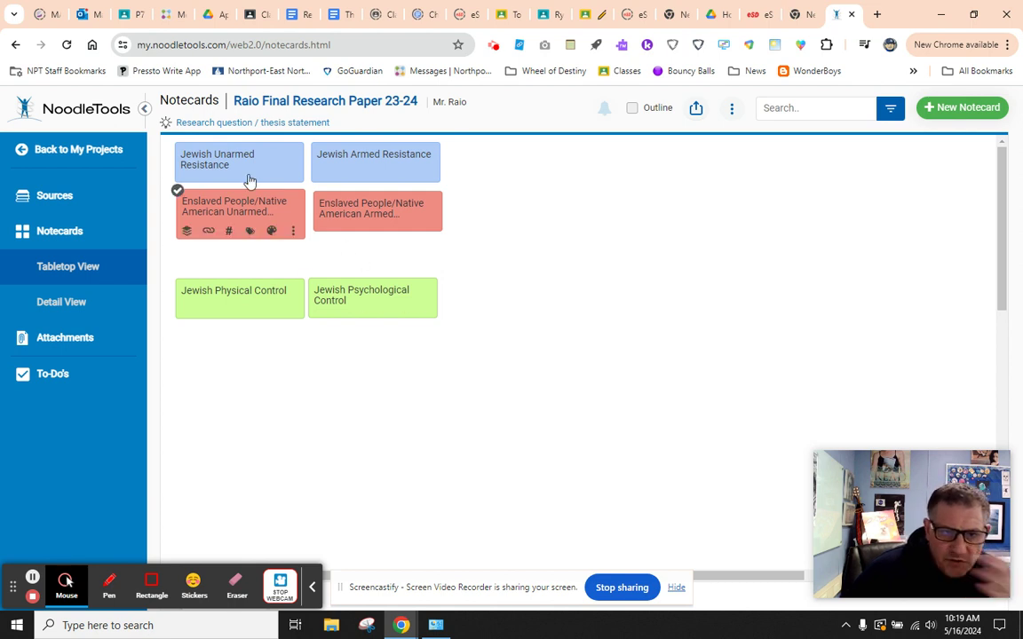
# - Recolour both Enslaved People/Native American cards from red to blue
pyautogui.moveTo(394, 176)
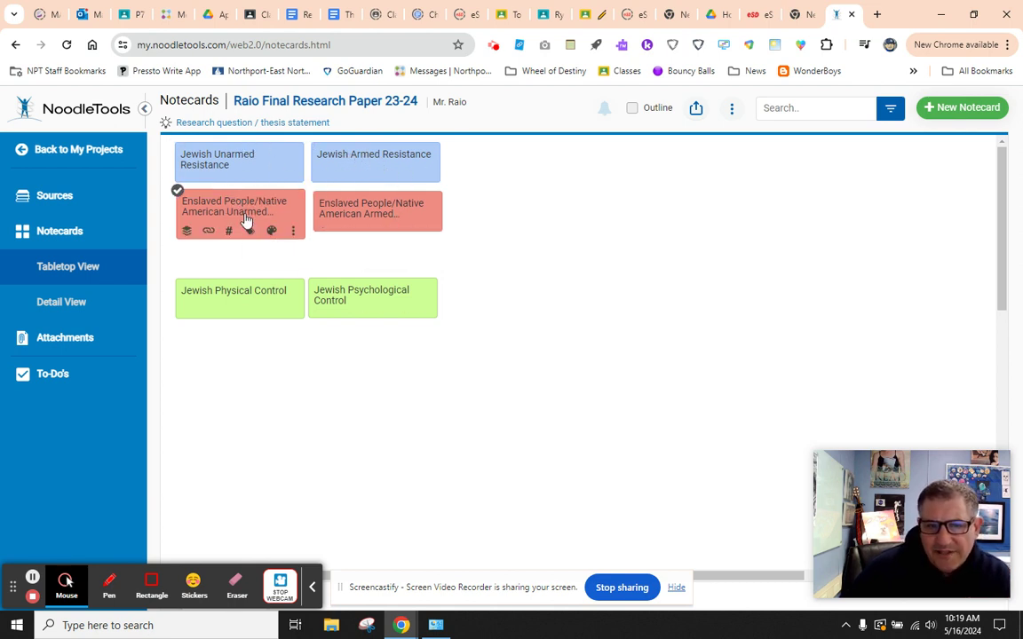
pyautogui.click(272, 231)
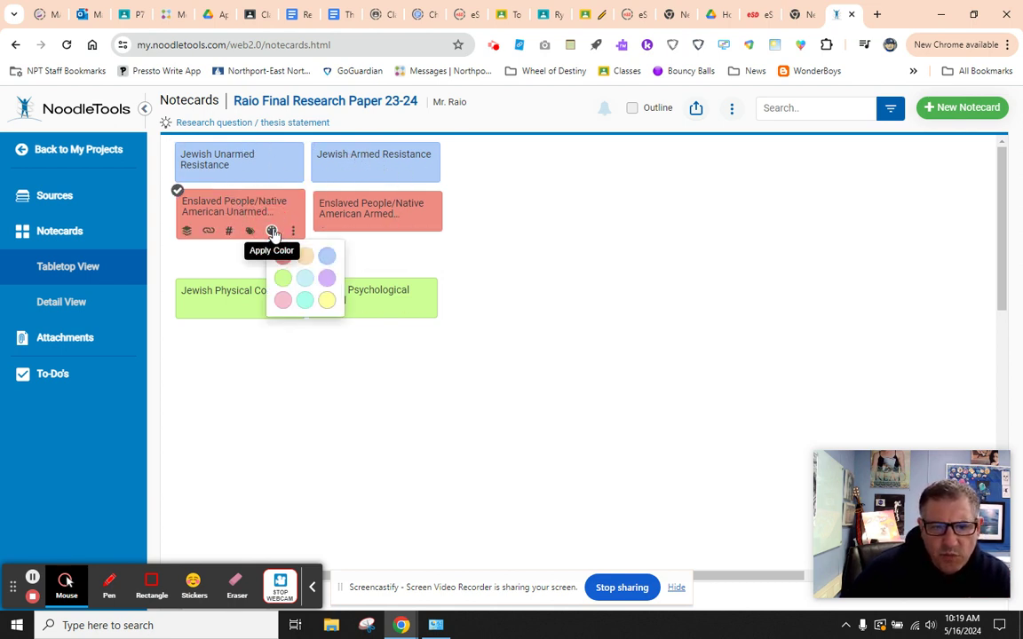
pyautogui.click(328, 256)
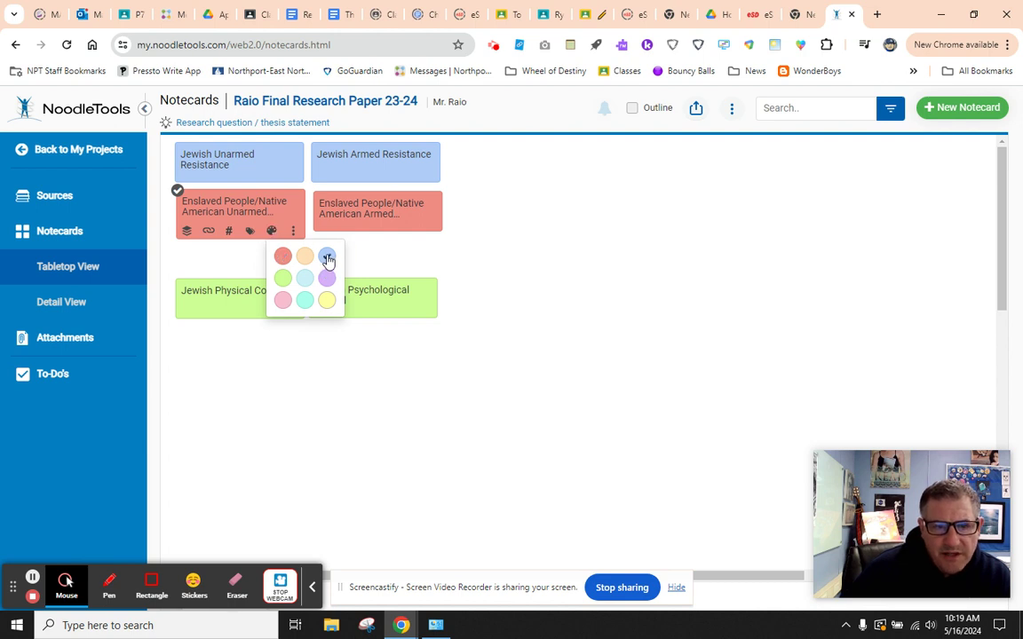
pyautogui.click(408, 234)
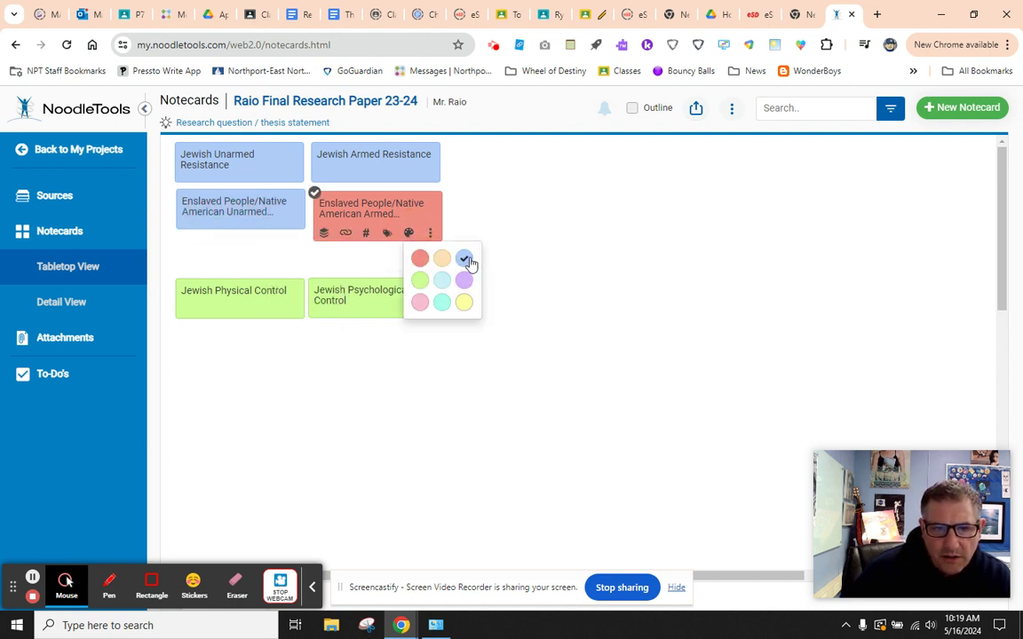
pyautogui.click(464, 258)
pyautogui.click(676, 354)
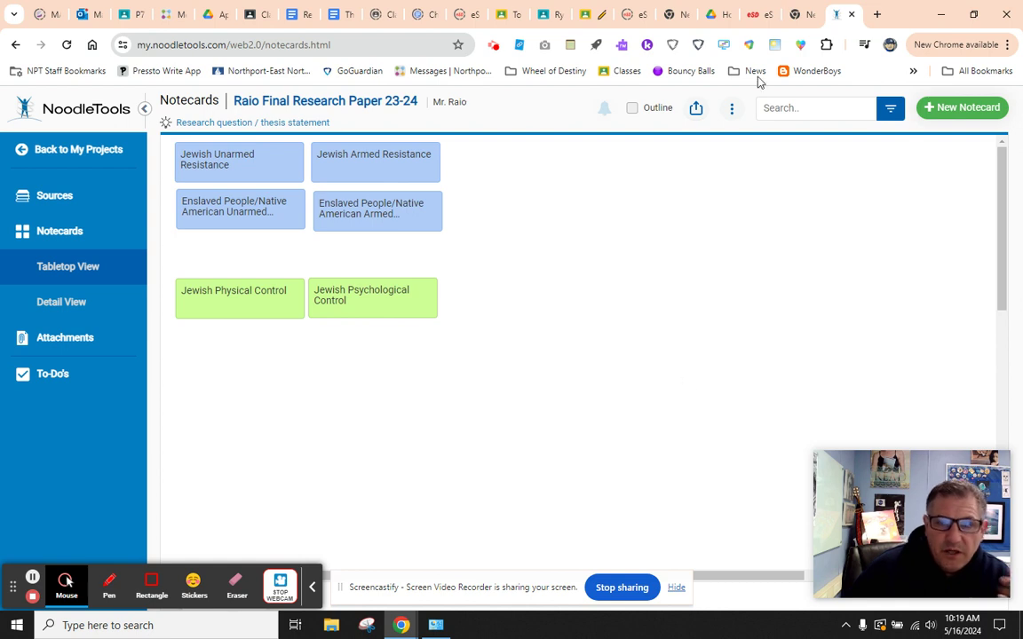
# - Create the 'Enslaved People/Native American Physical Control' notecard and drag it below Jewish Physical Control
pyautogui.click(965, 108)
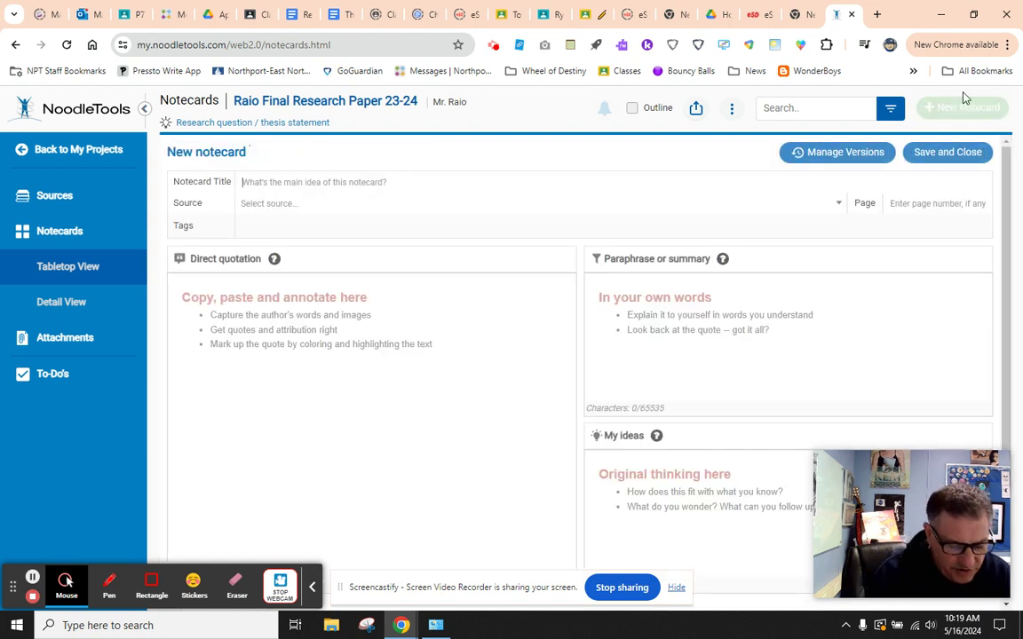
pyautogui.write('Enslaved People')
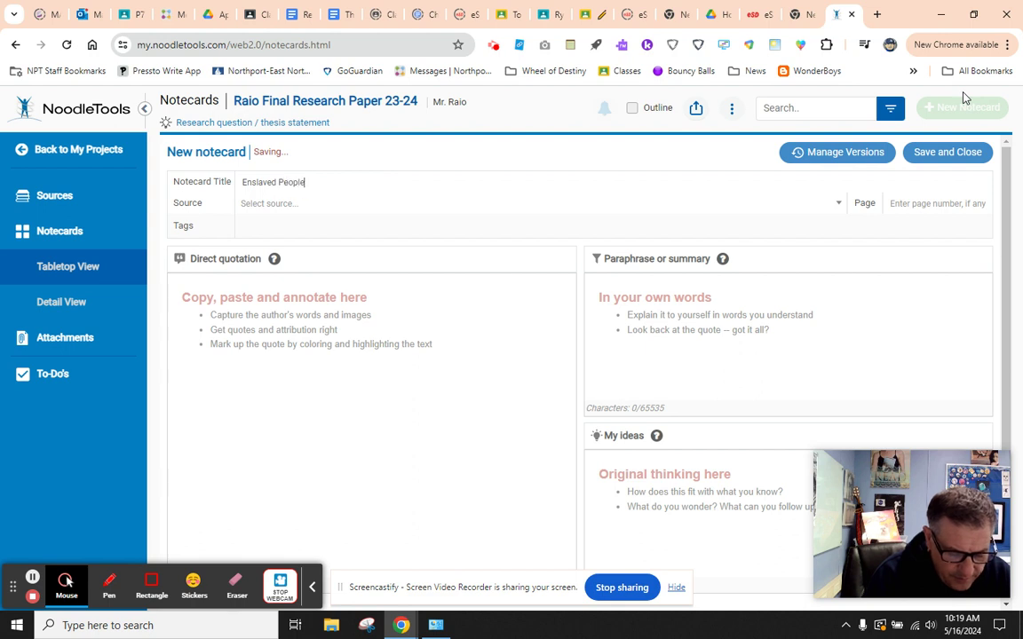
pyautogui.write('/Native American Physical Control')
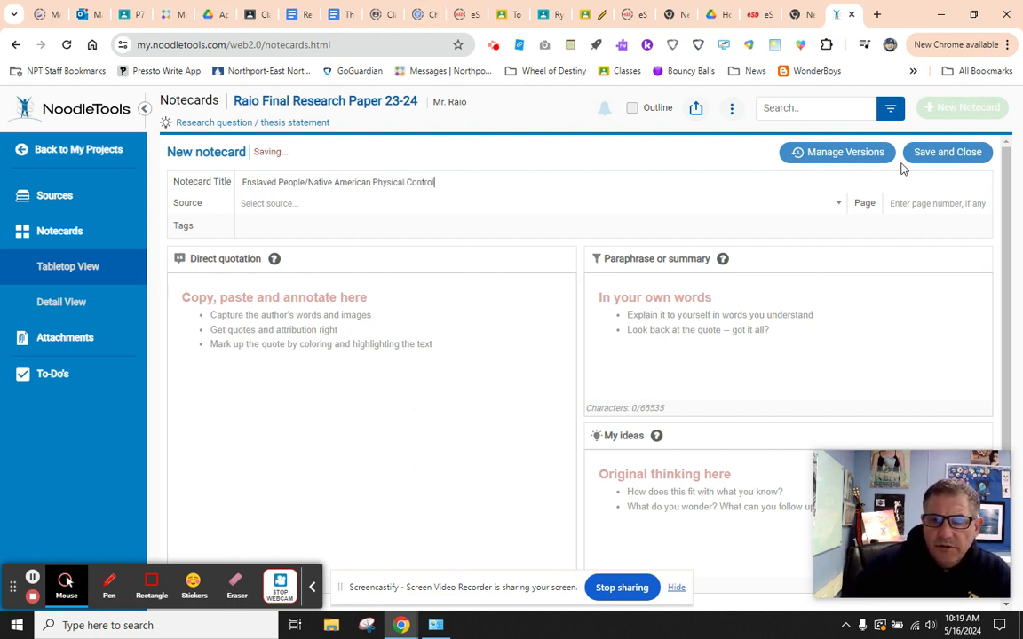
pyautogui.click(933, 152)
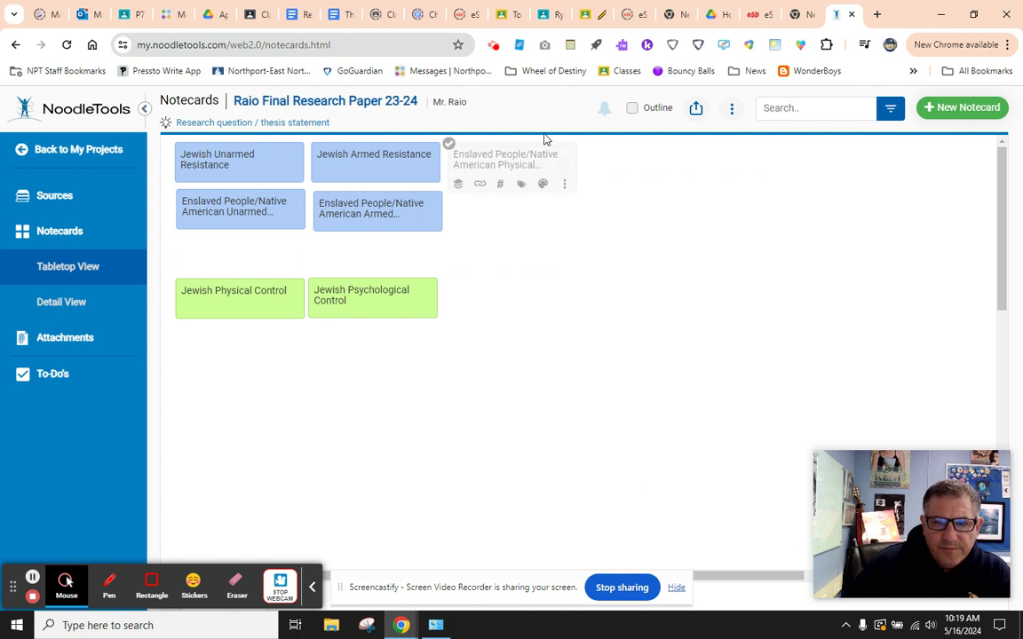
pyautogui.moveTo(555, 157); pyautogui.dragTo(279, 333)
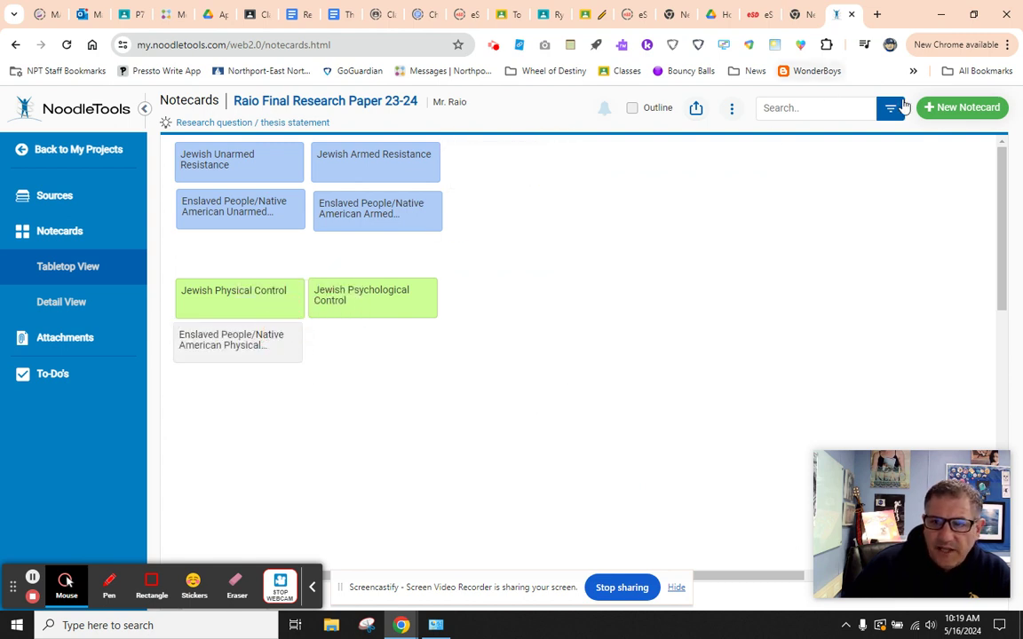
# - Start a notecard titled 'Enslaved People/Native American Physical Control' and try to save it
pyautogui.click(943, 107)
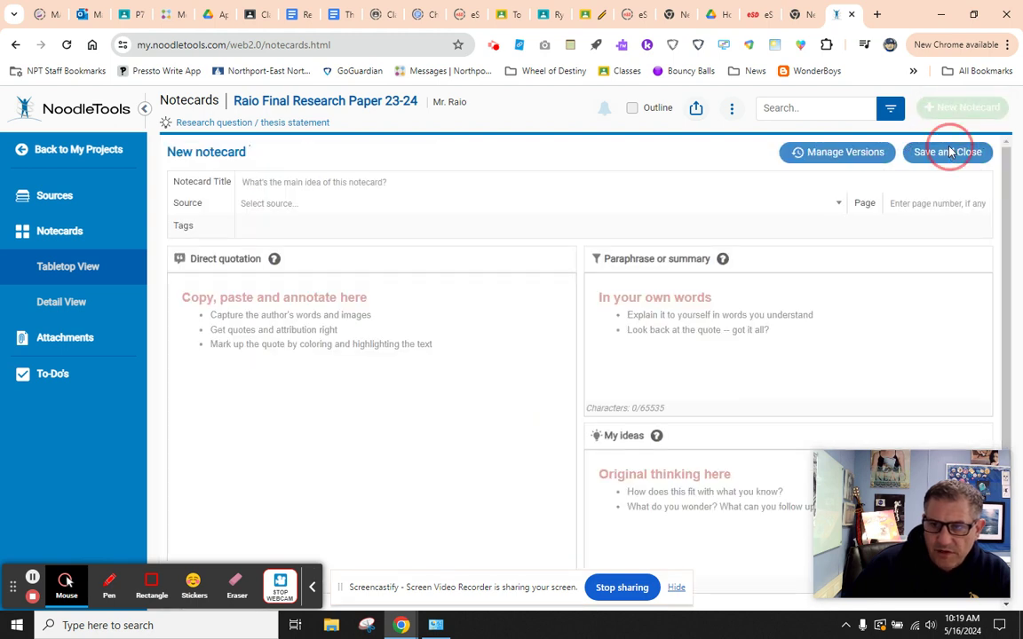
pyautogui.click(951, 151)
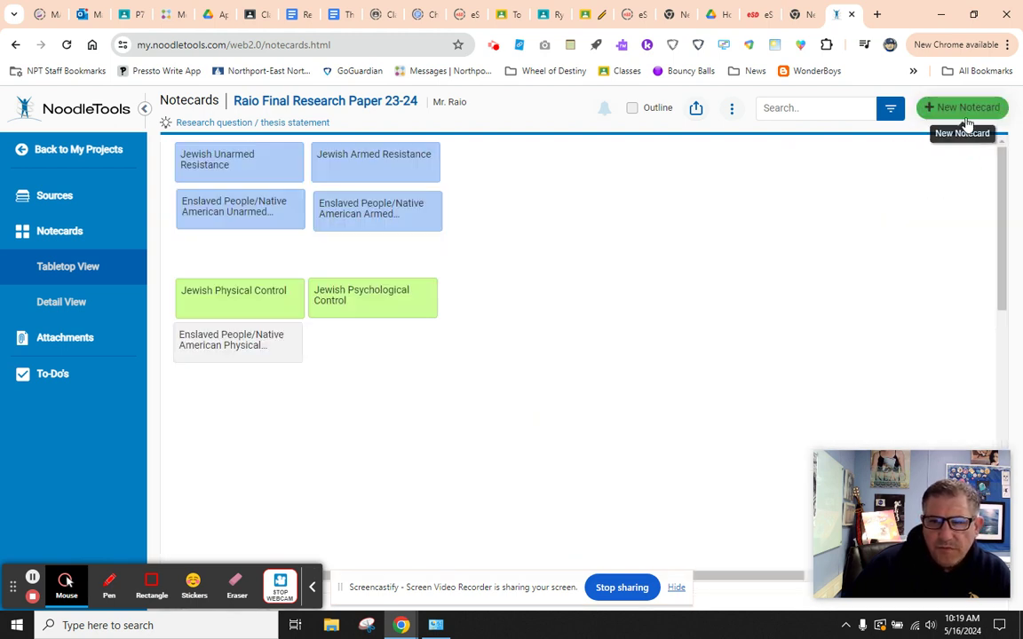
pyautogui.click(971, 114)
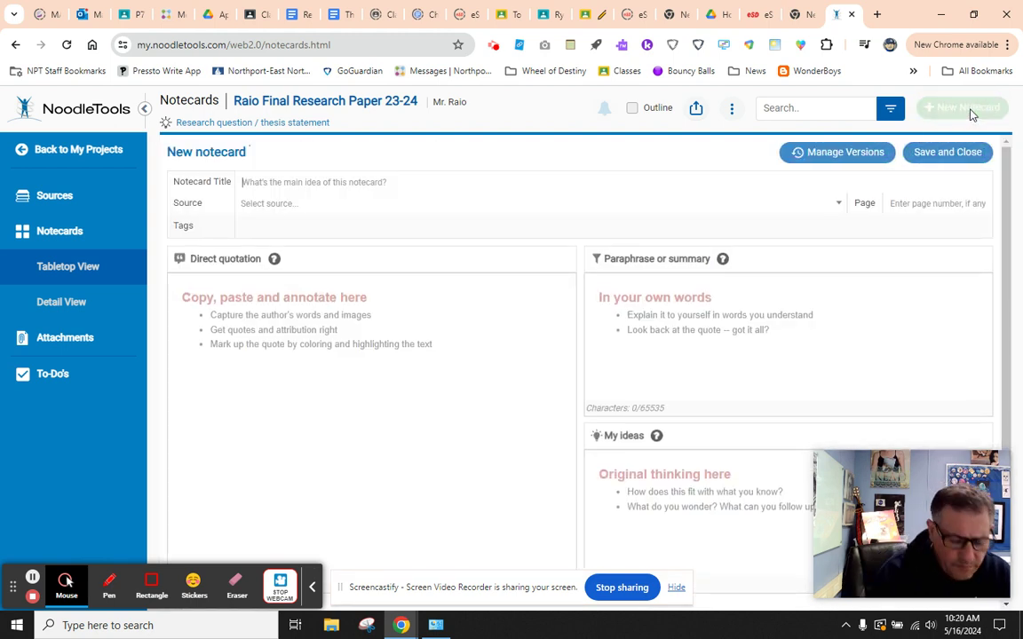
pyautogui.write('Enslaved People')
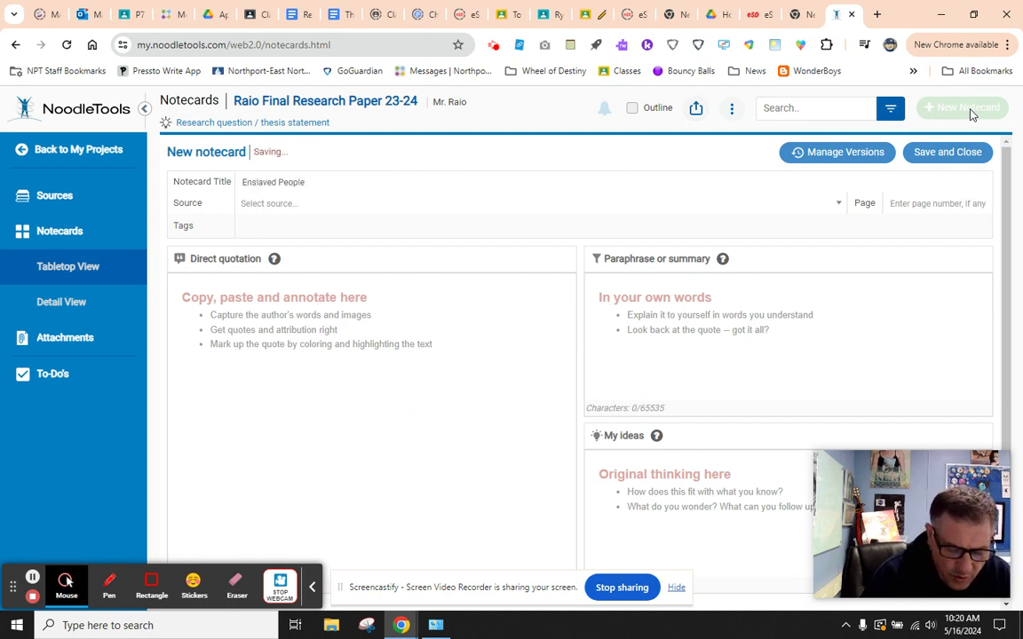
pyautogui.write('/Native American Physical')
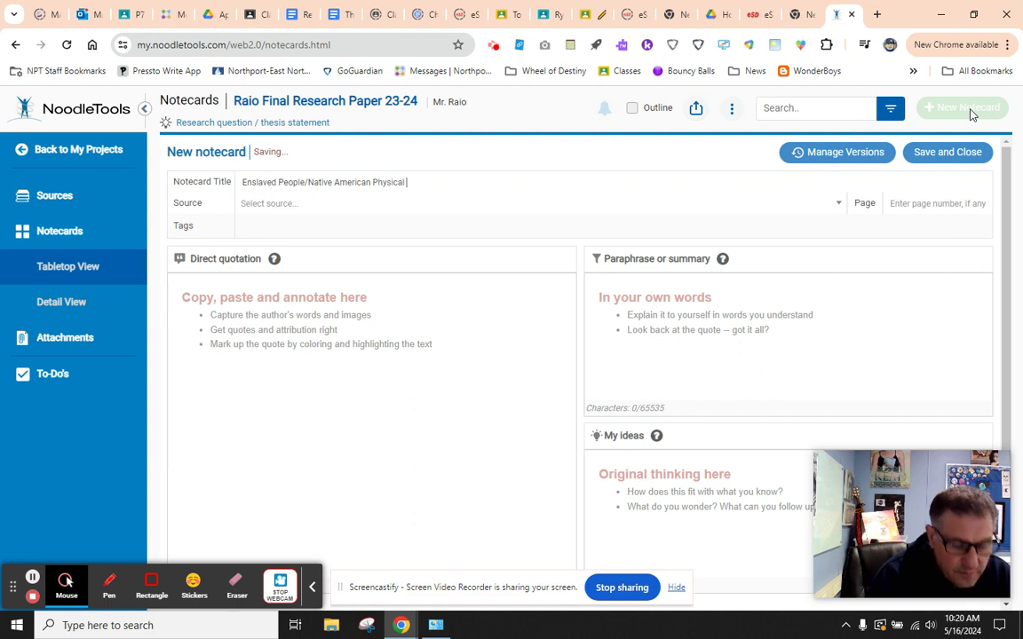
pyautogui.write('Control')
pyautogui.click(959, 155)
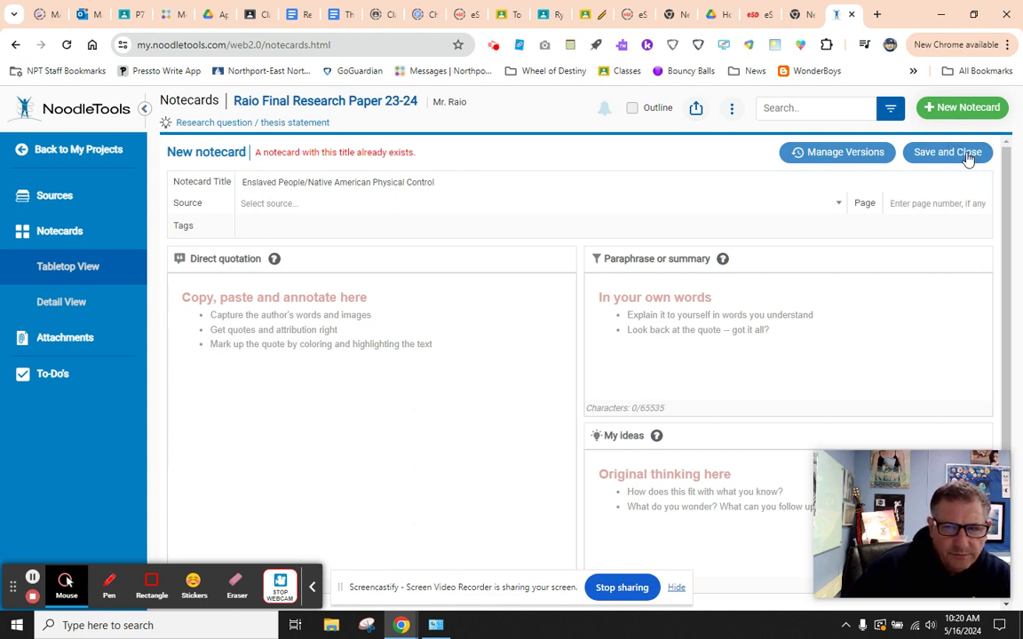
pyautogui.click(928, 156)
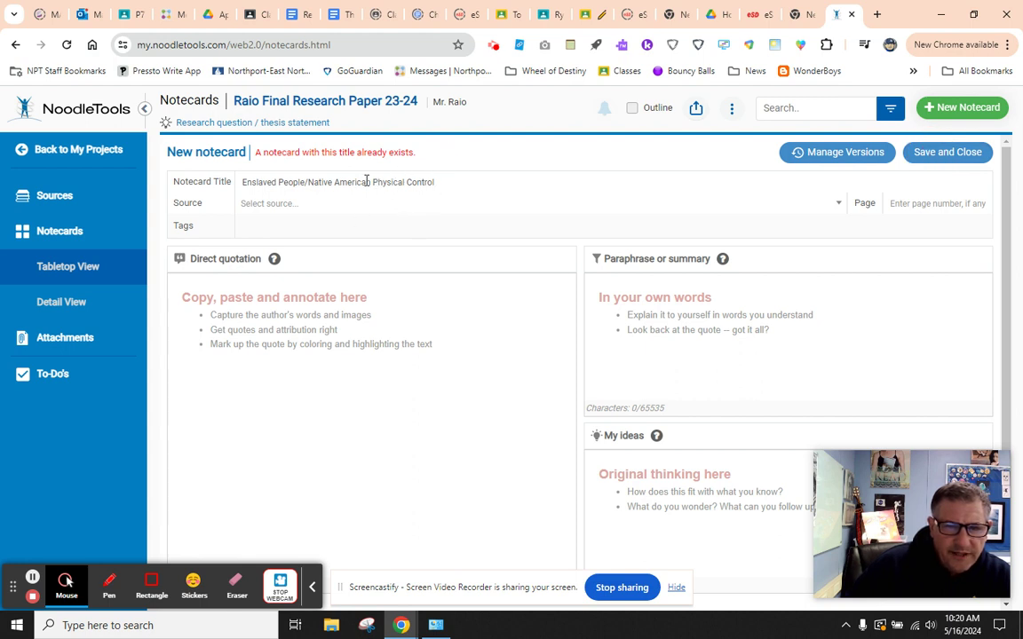
# - Change 'Physical' to 'Psychological' in the title and save the card
pyautogui.moveTo(373, 184); pyautogui.dragTo(402, 182)
pyautogui.write('Psyc')
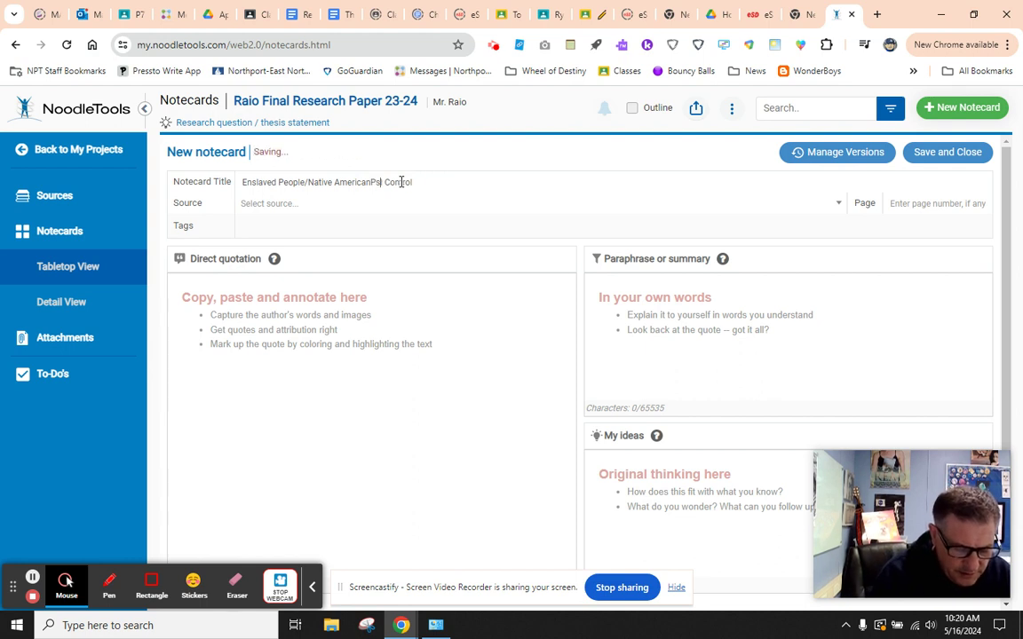
pyautogui.write('hiological')
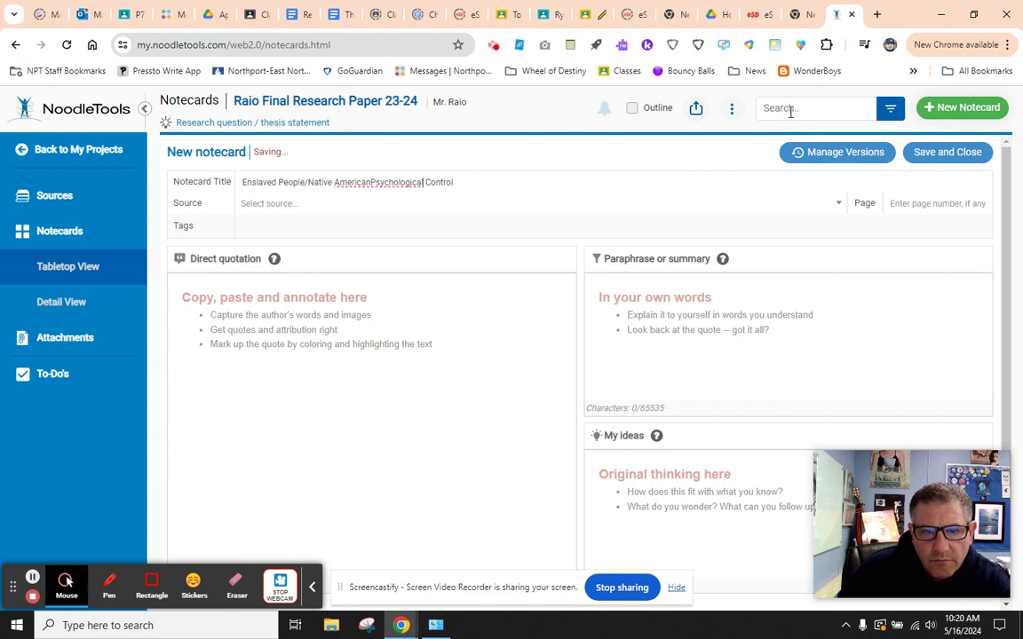
pyautogui.click(372, 181)
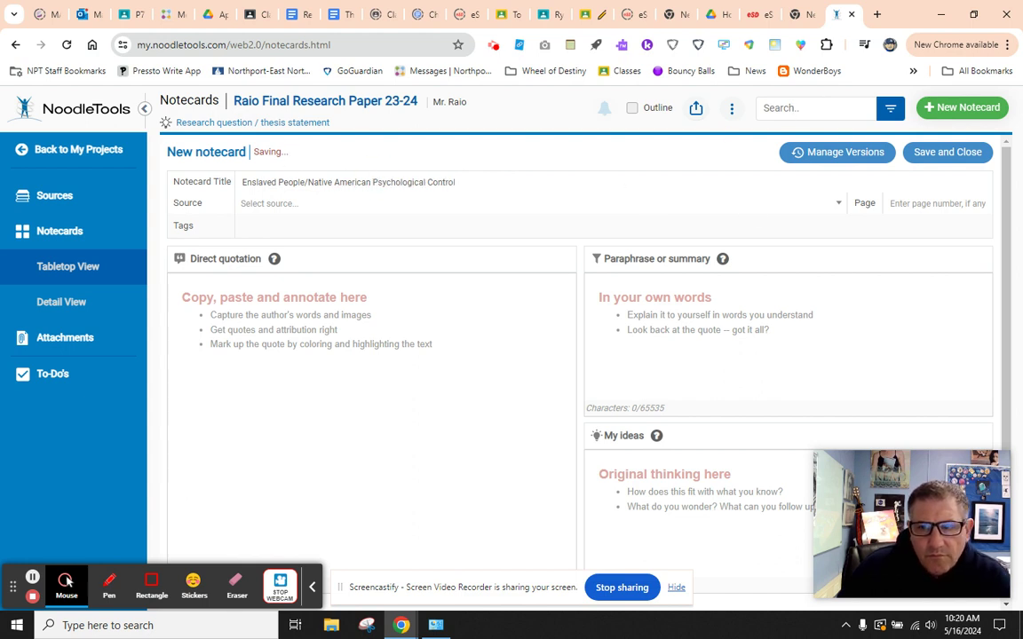
pyautogui.click(968, 154)
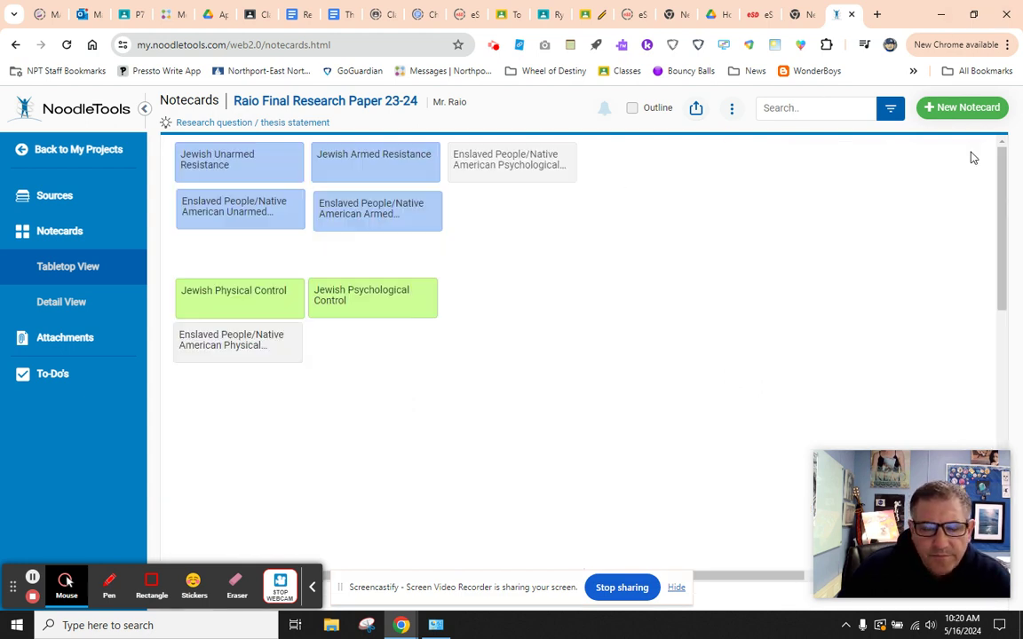
# - Drag the Psychological card under Jewish Psychological Control and colour both Enslaved People/Native American cards green
pyautogui.moveTo(546, 162); pyautogui.dragTo(368, 346)
pyautogui.click(269, 364)
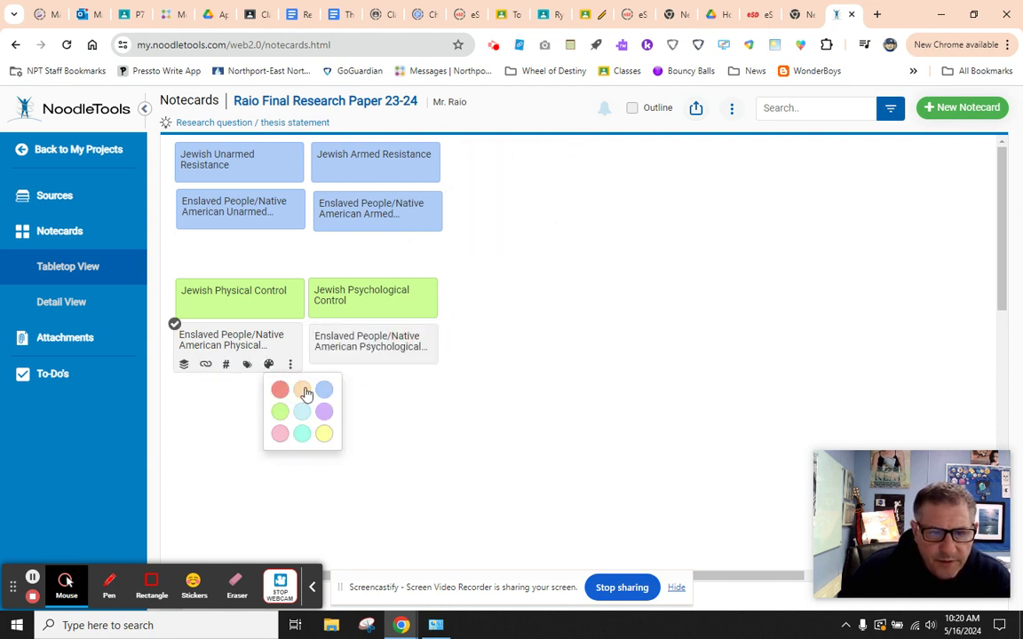
pyautogui.click(280, 411)
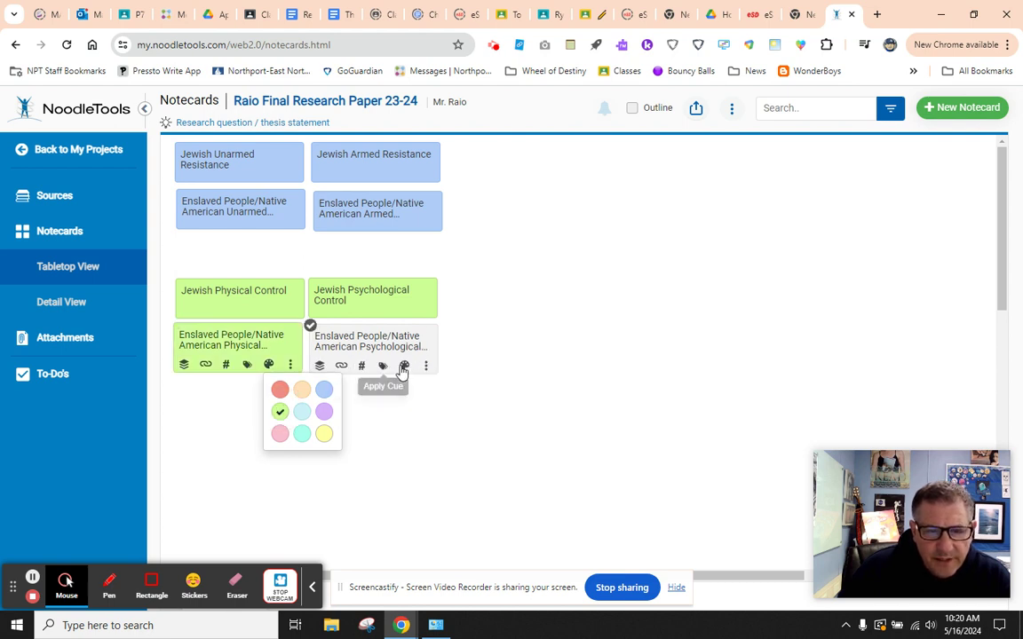
pyautogui.click(406, 370)
pyautogui.click(399, 366)
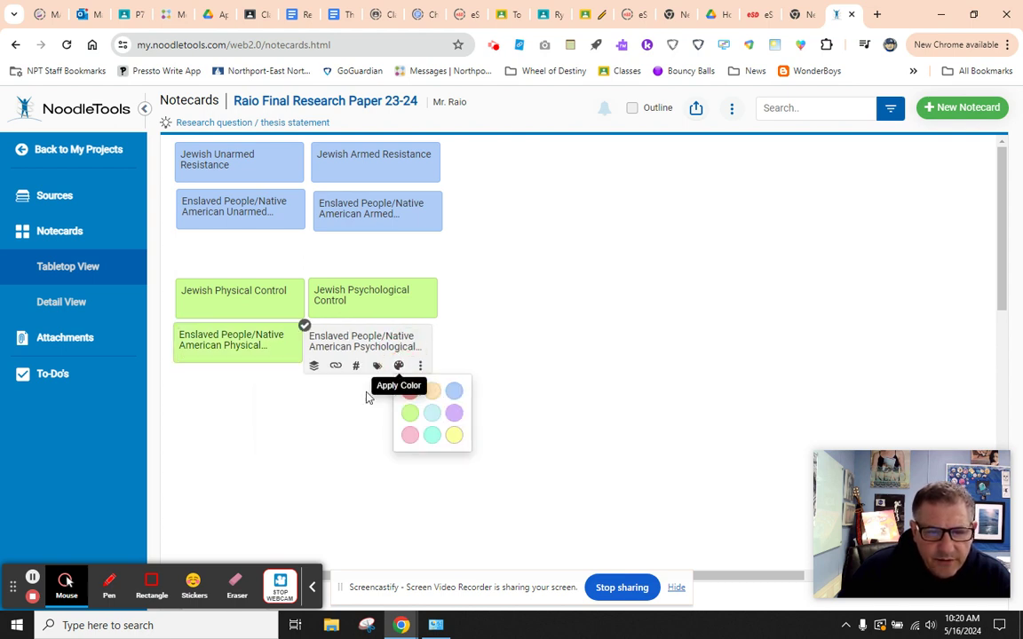
pyautogui.click(410, 412)
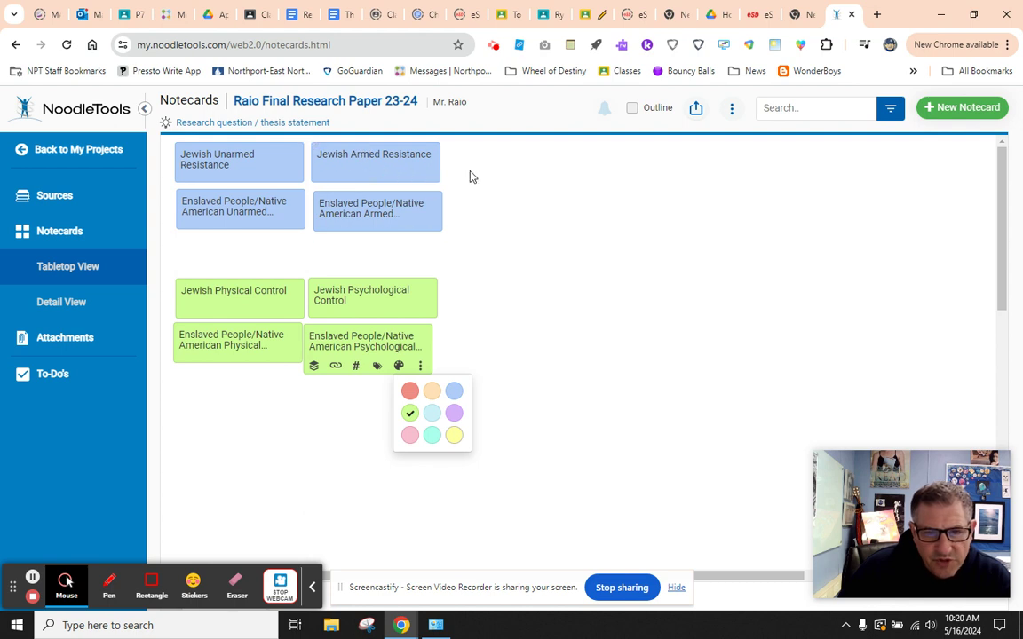
pyautogui.moveTo(401, 338); pyautogui.dragTo(391, 340)
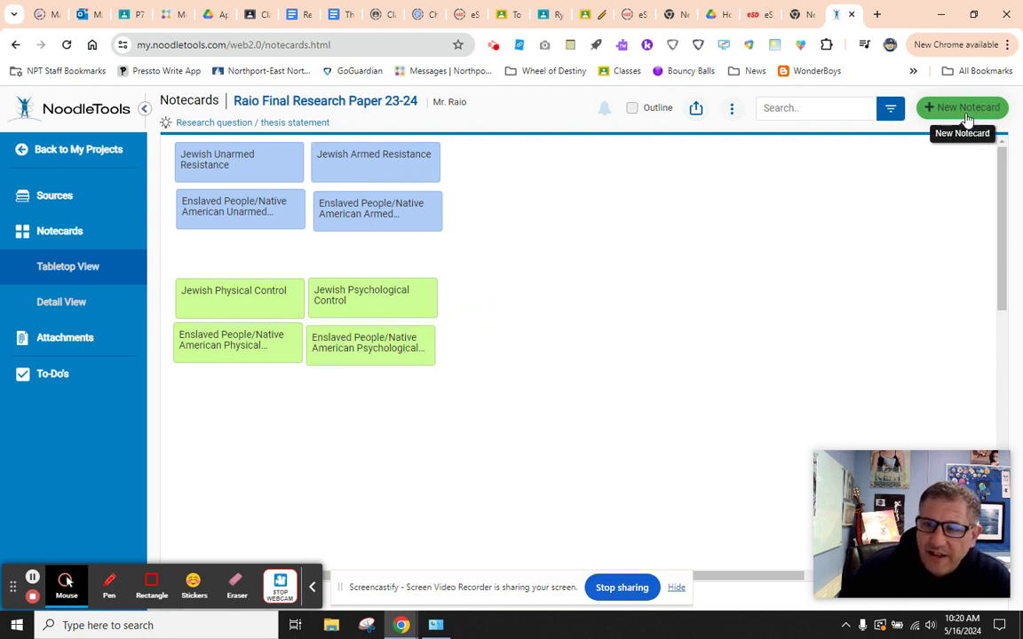
# - Create a 'Holocaust Legality 1' notecard and move it to the right side of the tabletop
pyautogui.click(966, 114)
pyautogui.click(382, 185)
pyautogui.write('Legality')
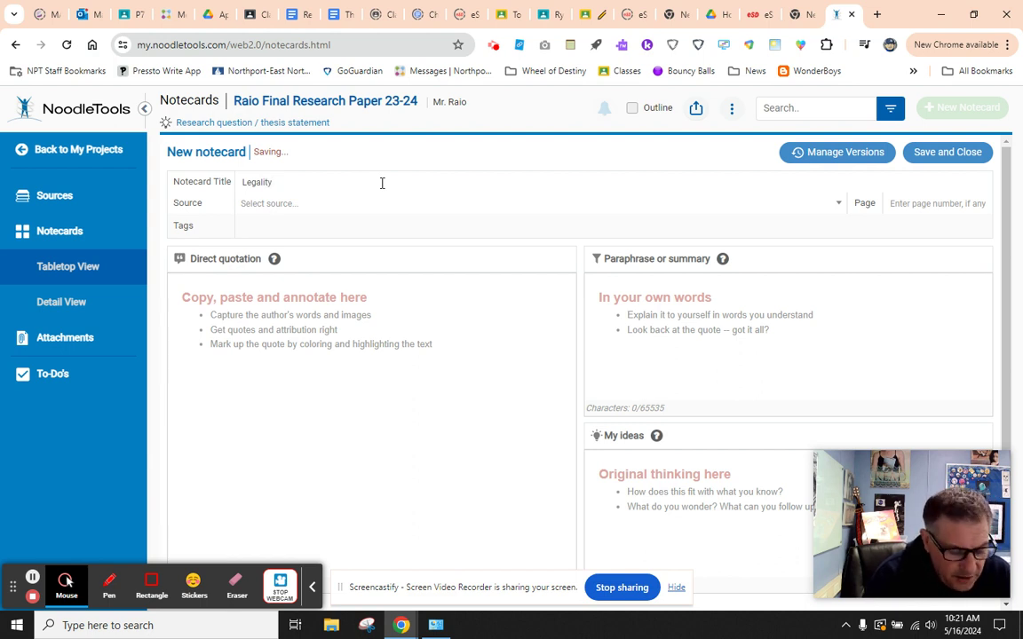
pyautogui.hotkey('ctrl', 'a')
pyautogui.press('BackSpace')
pyautogui.write('H')
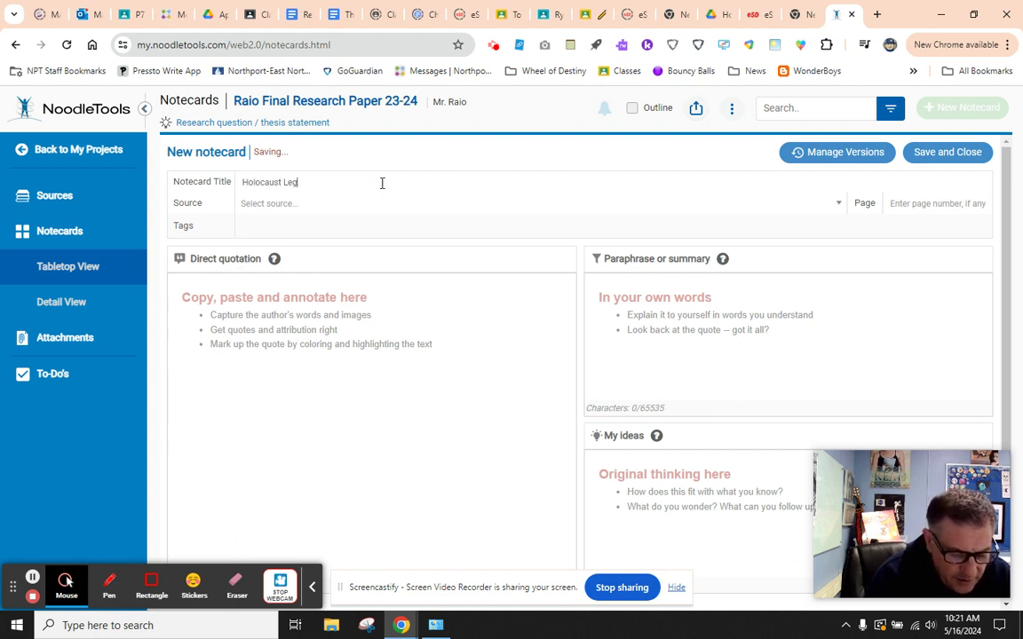
pyautogui.click(962, 154)
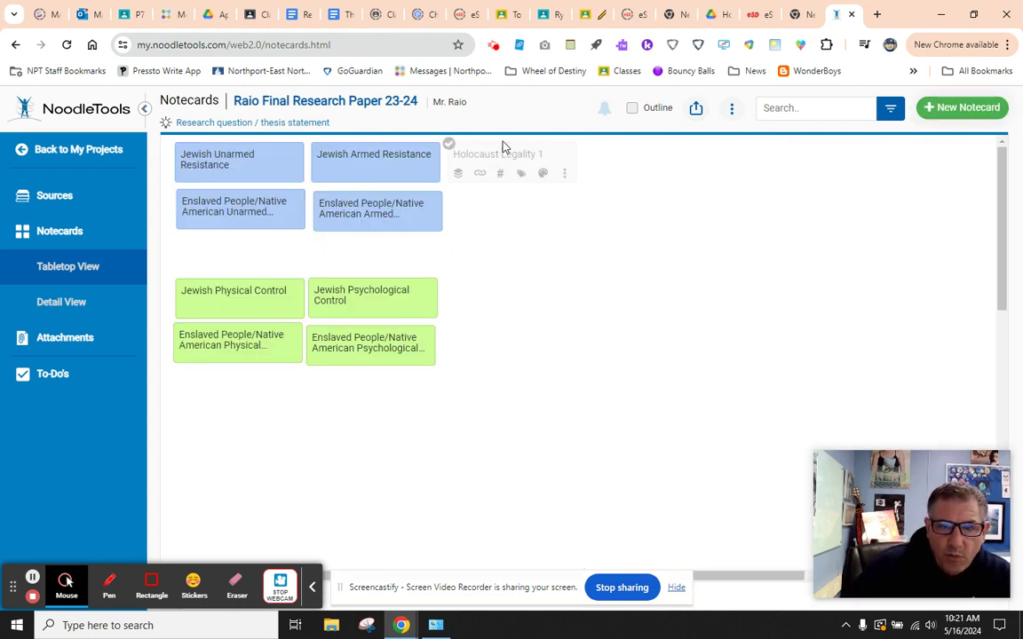
pyautogui.moveTo(504, 148); pyautogui.dragTo(573, 155)
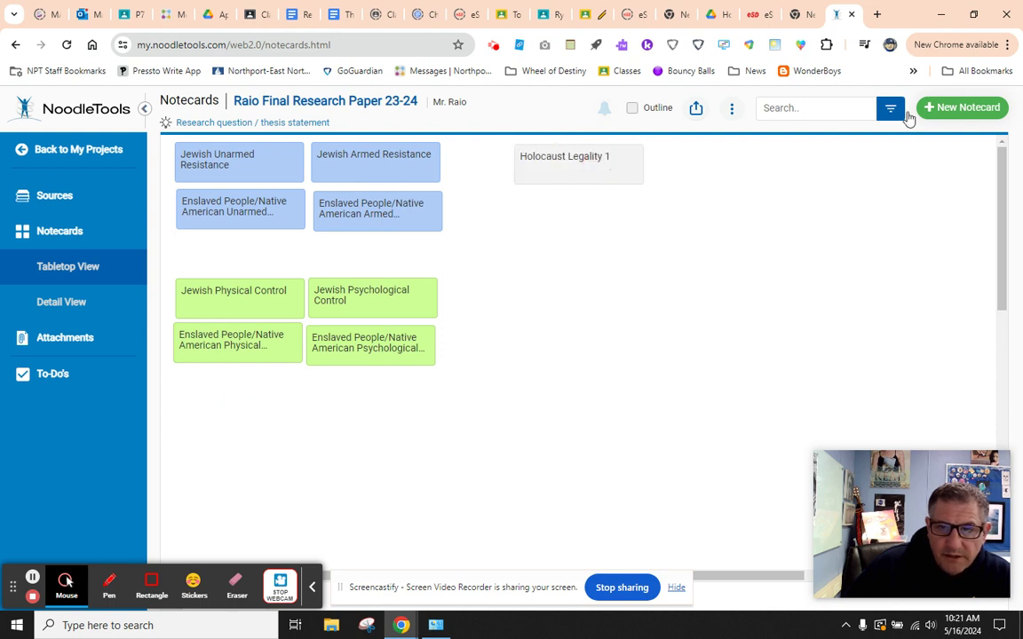
# - Create a second notecard titled 'Holocaust Legality 2'
pyautogui.click(959, 107)
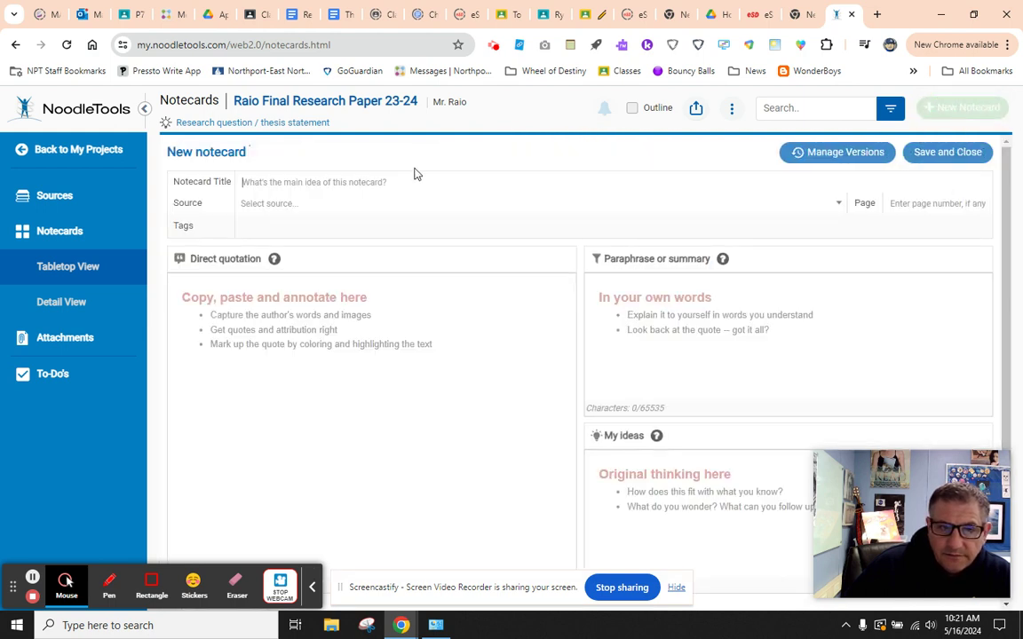
pyautogui.write('Holocaust Lega')
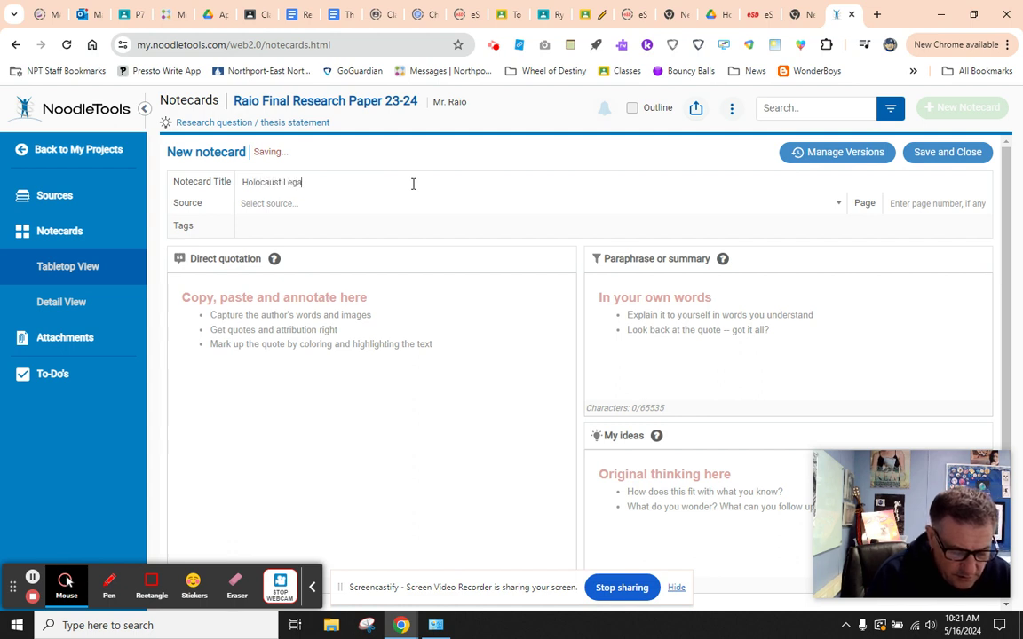
pyautogui.write('lity 2')
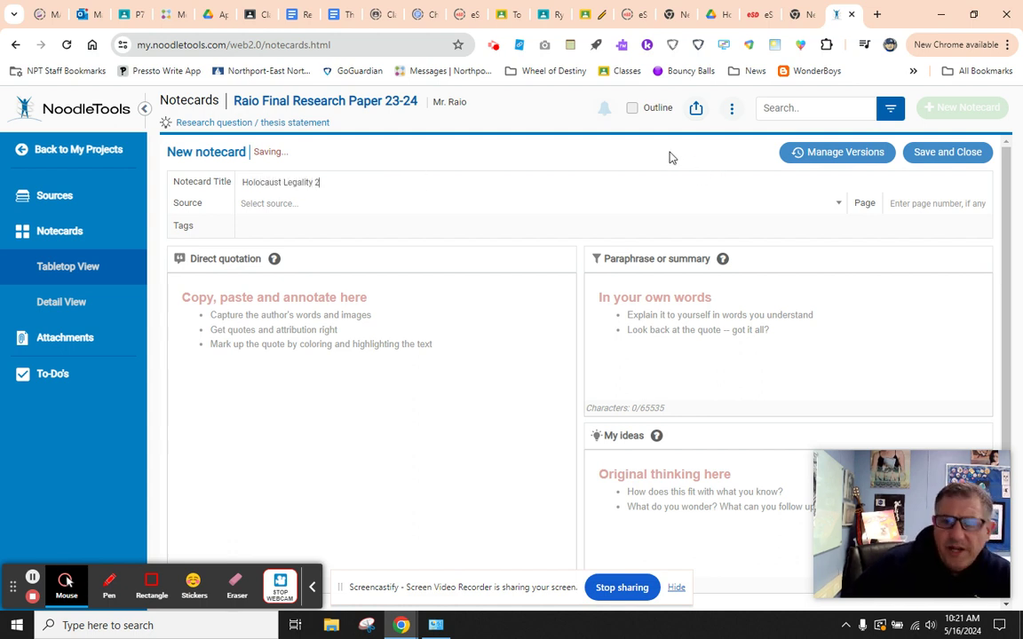
pyautogui.click(935, 160)
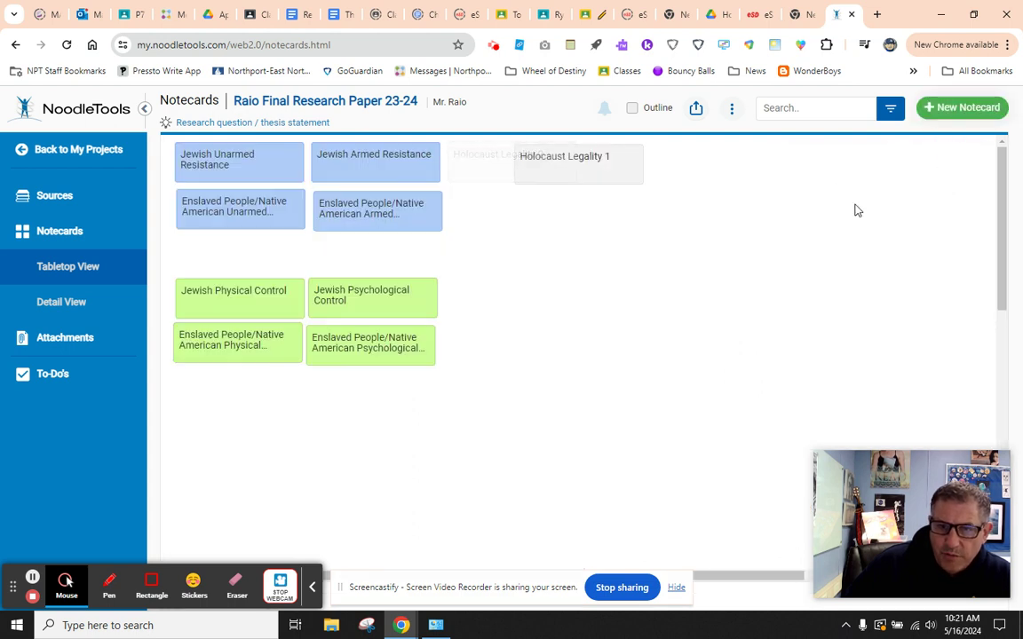
# - Position Holocaust Legality 2, then create 'Slavery Legality 1' and place it below Holocaust Legality 1
pyautogui.moveTo(479, 160); pyautogui.dragTo(672, 157)
pyautogui.click(952, 104)
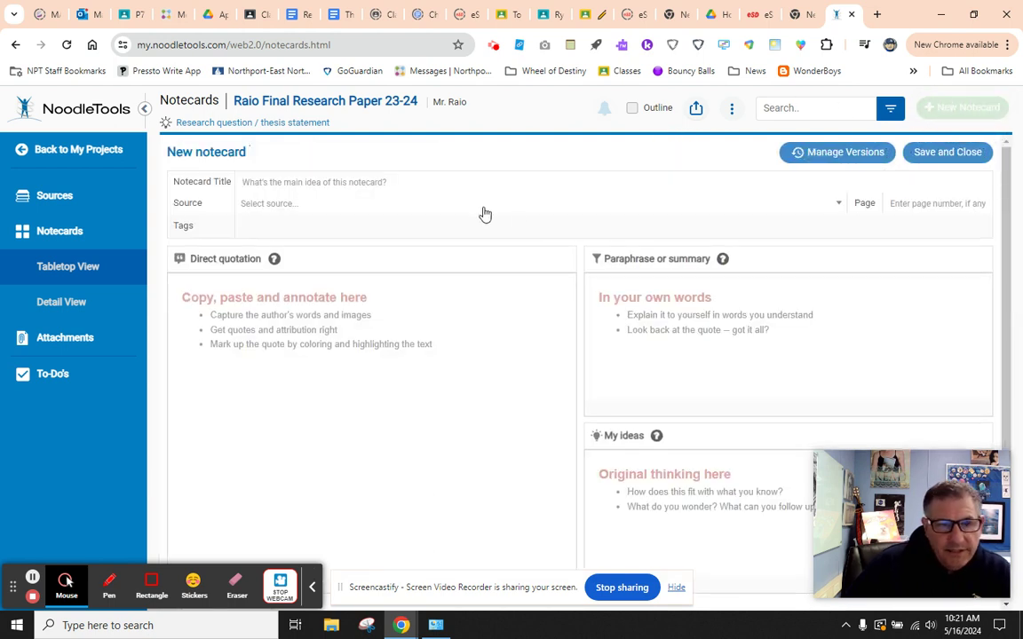
pyautogui.write('Enslaved People')
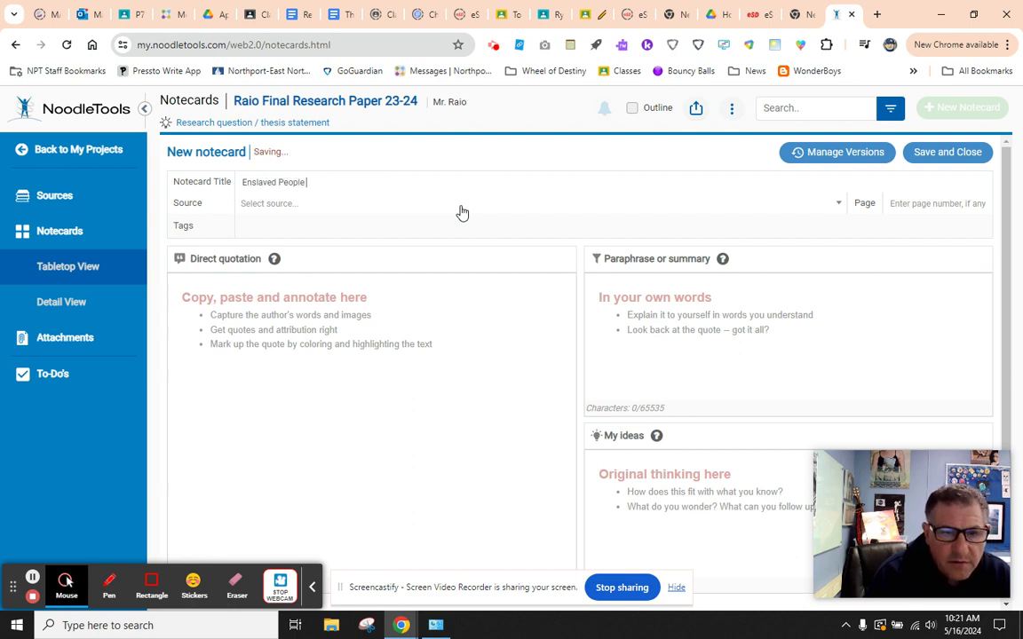
pyautogui.press('BackSpace')
pyautogui.press('BackSpace')
pyautogui.press('BackSpace')
pyautogui.press('BackSpace')
pyautogui.press('BackSpace')
pyautogui.press('BackSpace')
pyautogui.press('BackSpace')
pyautogui.press('BackSpace')
pyautogui.press('BackSpace')
pyautogui.press('BackSpace')
pyautogui.press('BackSpace')
pyautogui.press('BackSpace')
pyautogui.press('BackSpace')
pyautogui.press('BackSpace')
pyautogui.press('BackSpace')
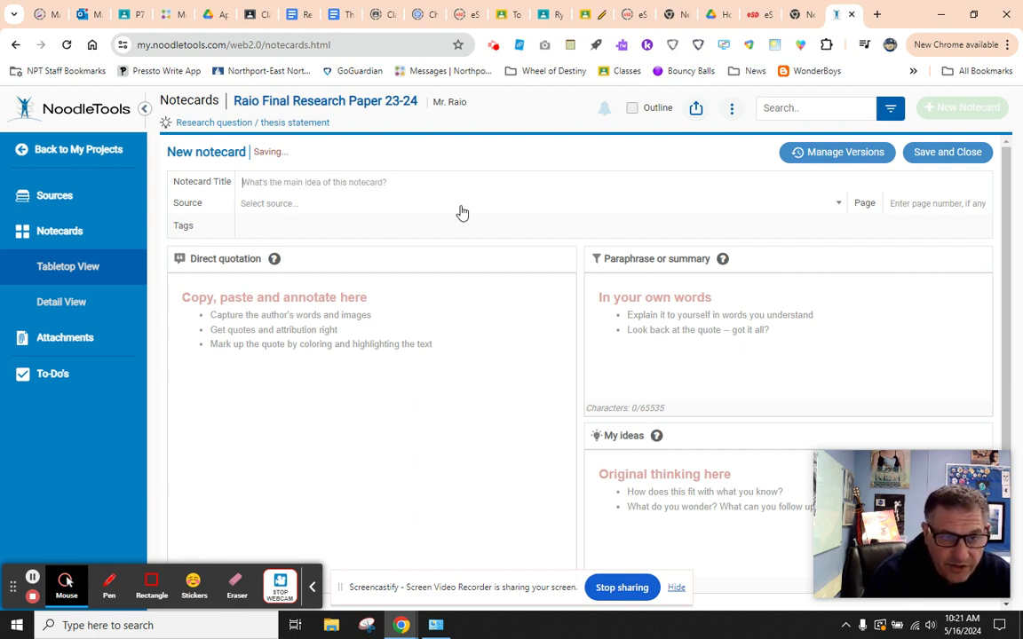
pyautogui.write('Sl')
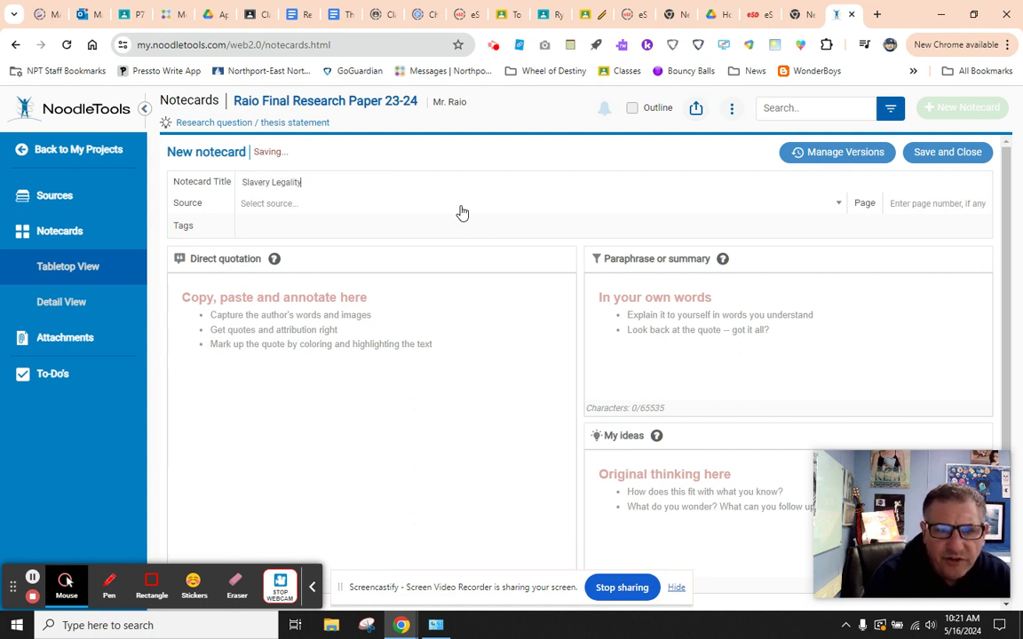
pyautogui.write('avery Legality 1')
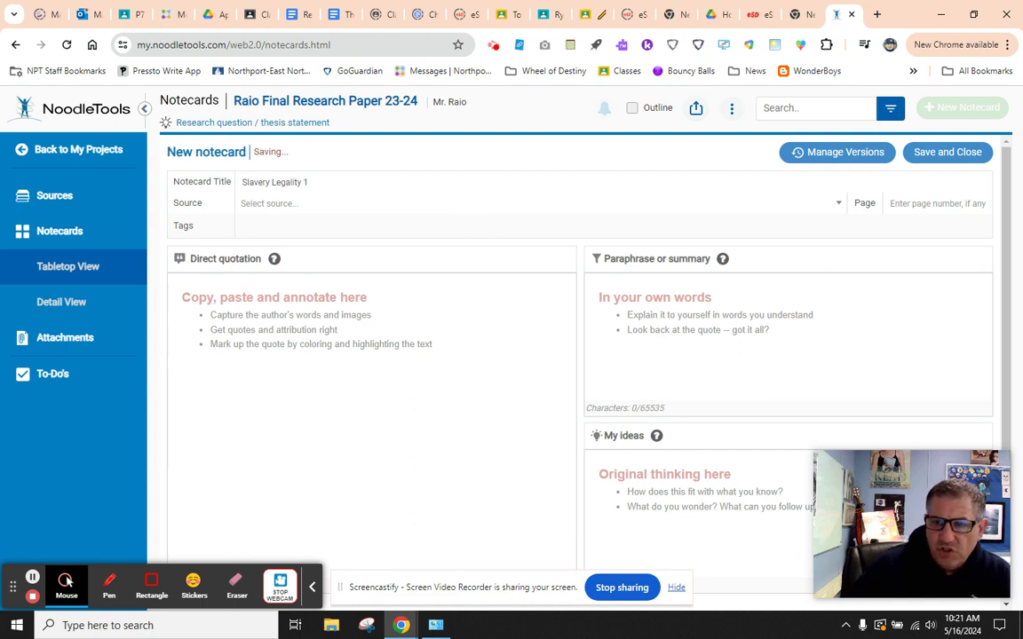
pyautogui.click(976, 155)
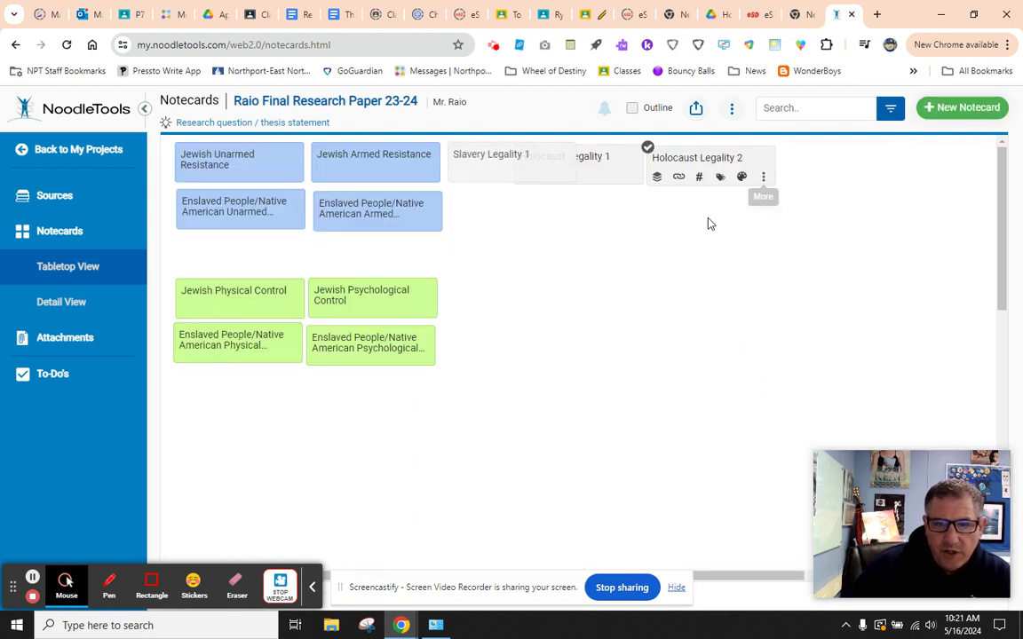
pyautogui.moveTo(491, 161); pyautogui.dragTo(557, 203)
# - Create a 'Slavery/Native American Removal Legality 2' notecard, selecting its title for reuse
pyautogui.click(964, 107)
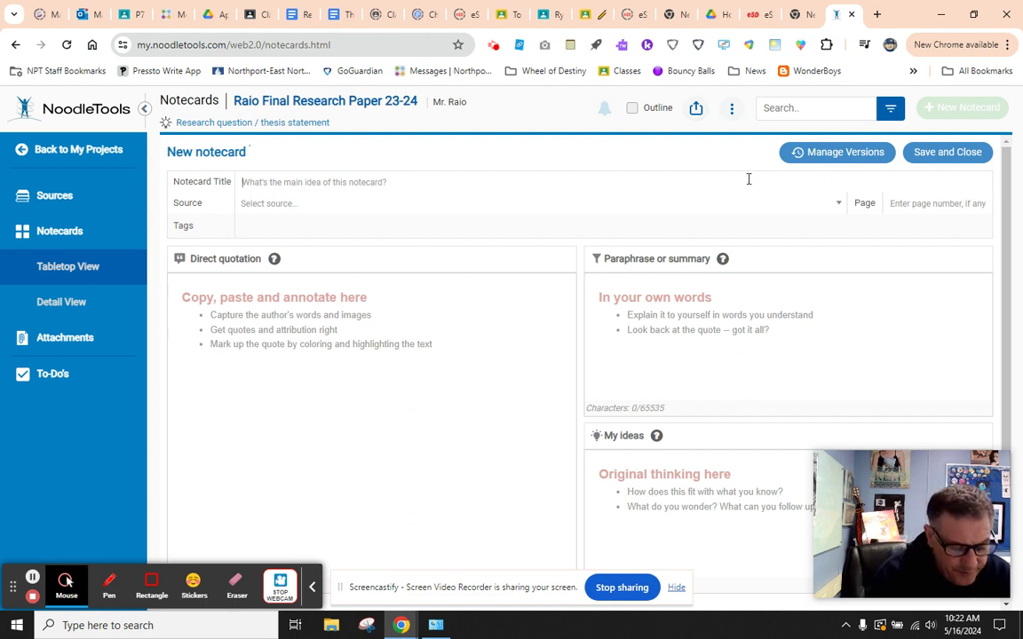
pyautogui.write('Slavery')
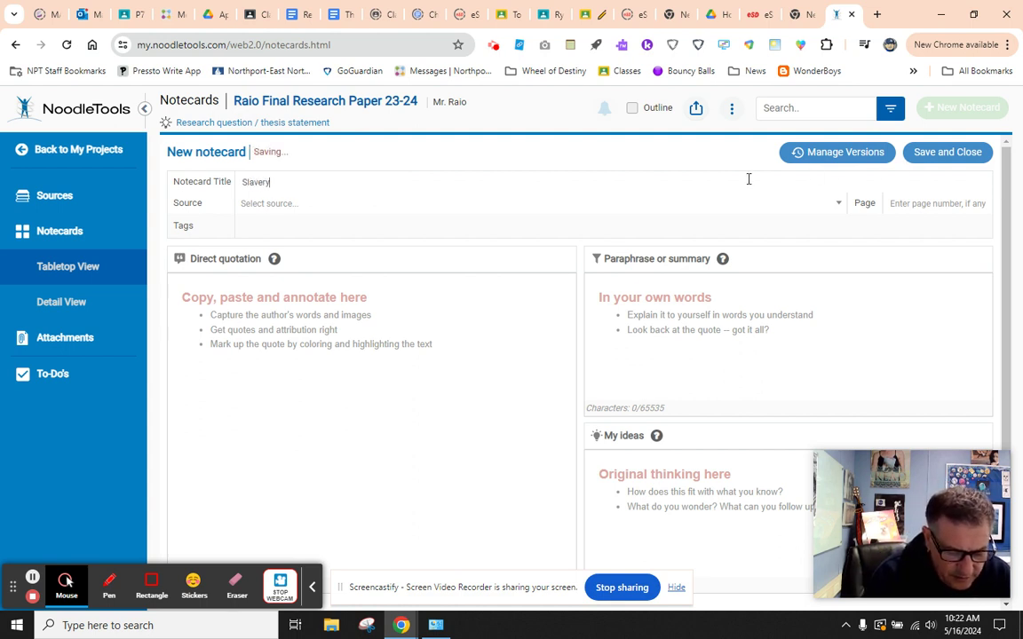
pyautogui.write('/Native American Remov')
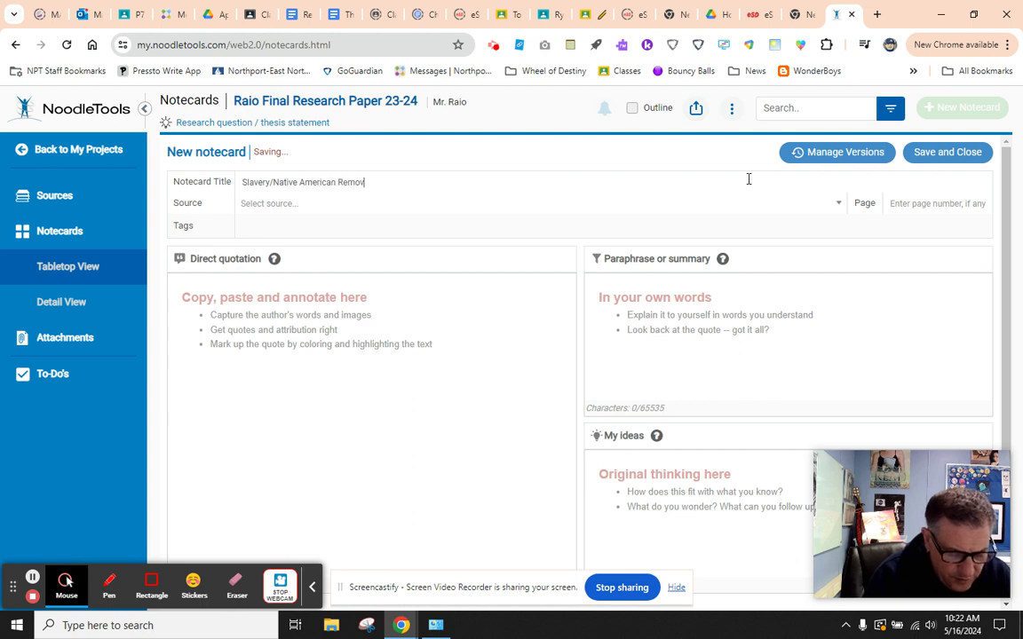
pyautogui.write('al Legality 2')
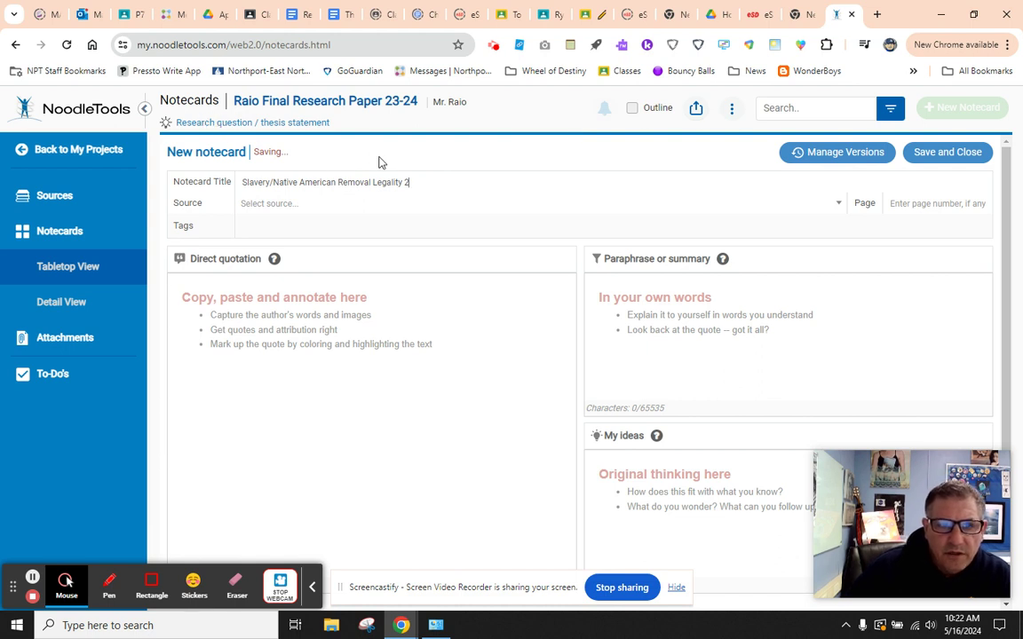
pyautogui.moveTo(438, 183); pyautogui.dragTo(228, 194)
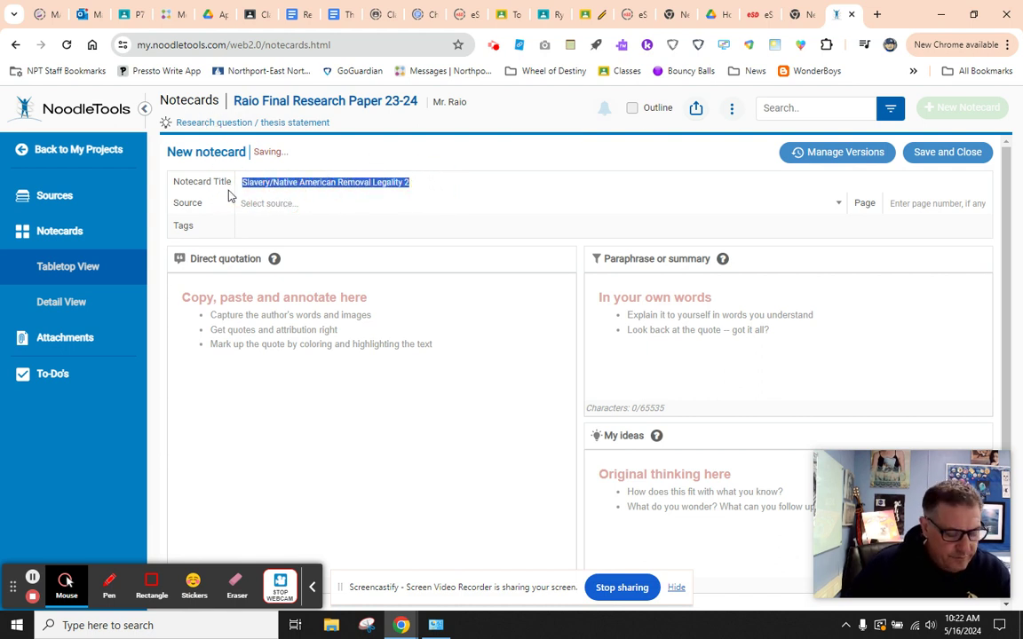
pyautogui.click(945, 152)
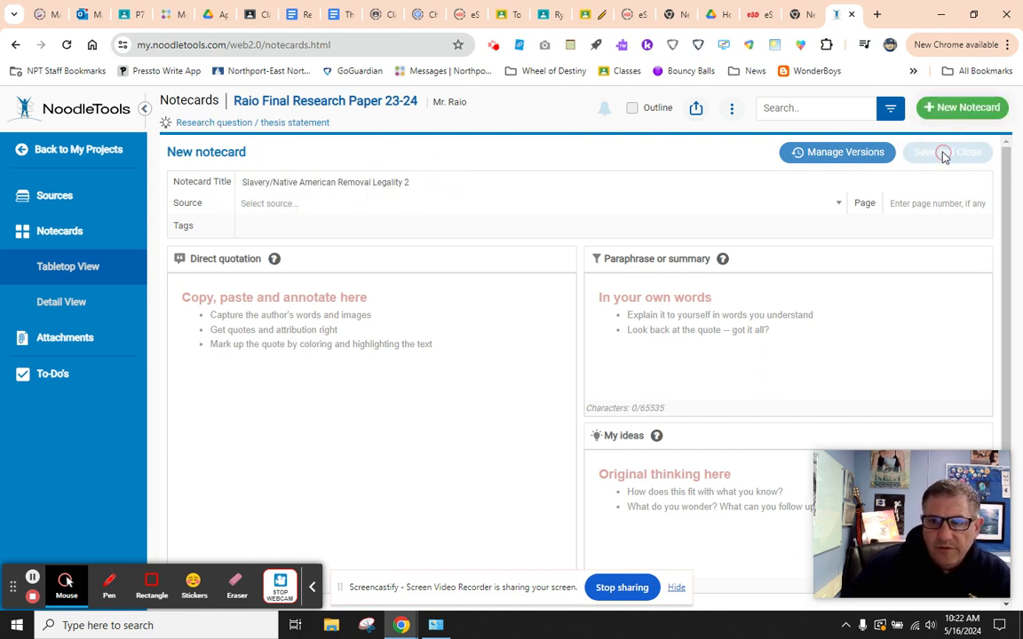
# - Move the Legality 2 card under Holocaust Legality 2 and rename Slavery Legality 1 to 'Slavery/Native American Removal Legality 1'
pyautogui.moveTo(516, 169); pyautogui.dragTo(720, 206)
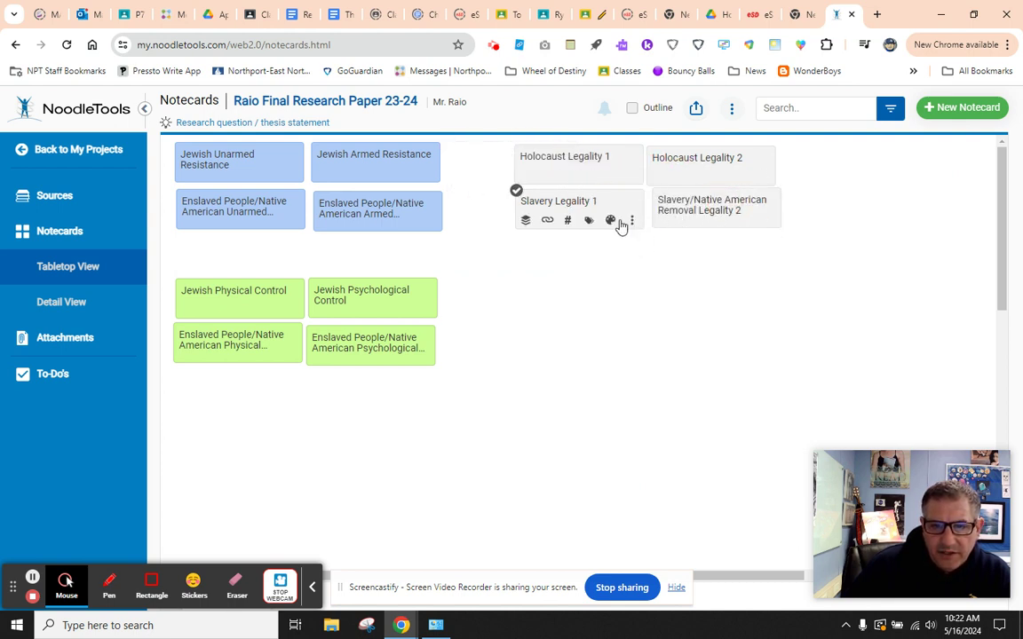
pyautogui.click(632, 223)
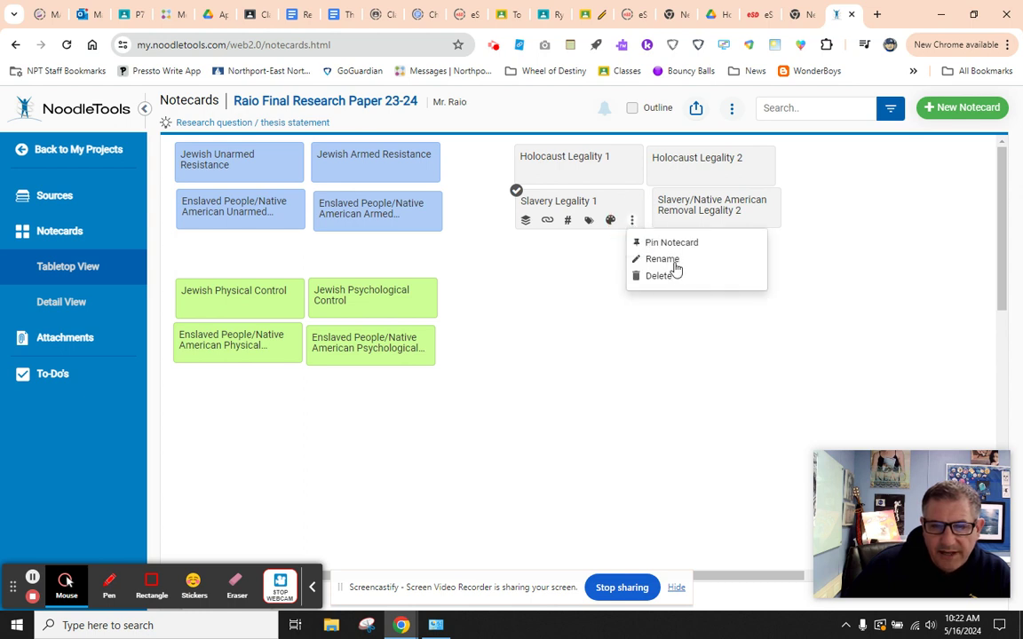
pyautogui.click(675, 264)
pyautogui.click(672, 262)
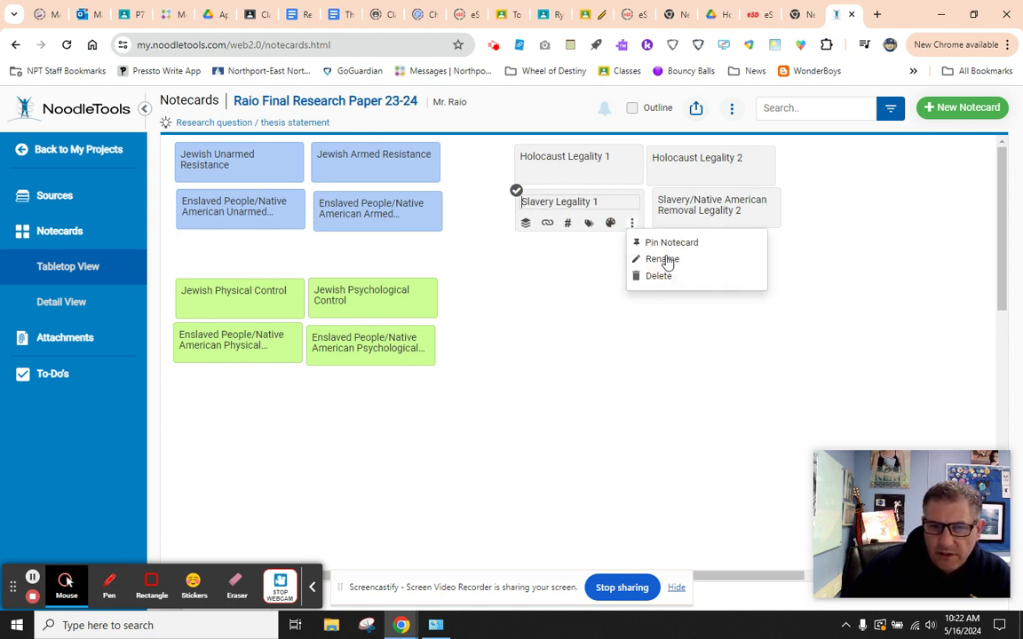
pyautogui.click(607, 200)
pyautogui.moveTo(607, 200); pyautogui.dragTo(507, 201)
pyautogui.write('Slavery/Native American Removal Legality 1')
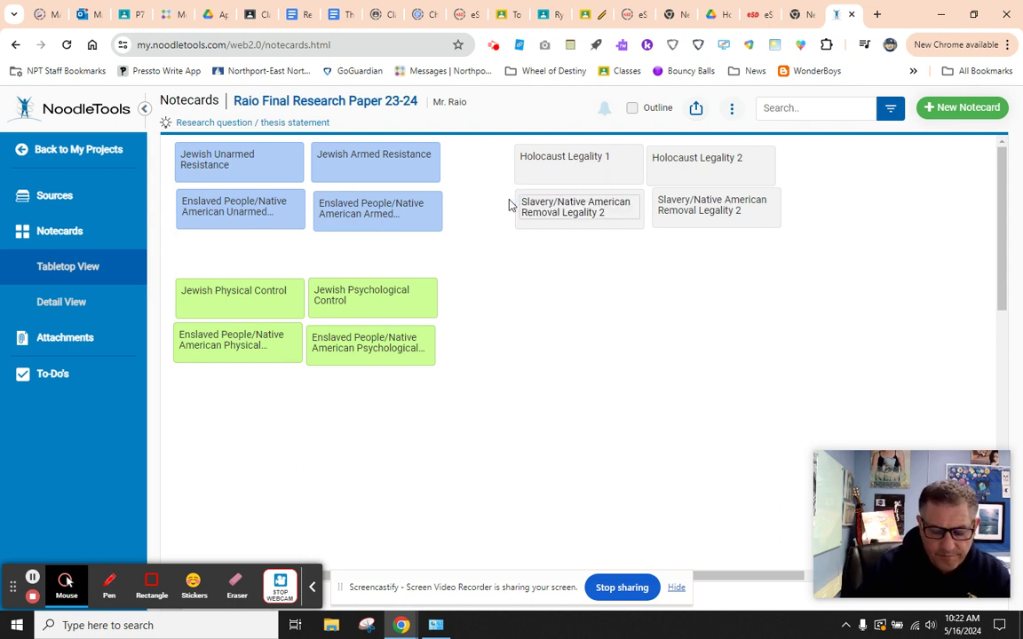
pyautogui.click(671, 303)
# - Create a 'Jewish Human Impact 1' notecard and move it into a new row below the legality cards
pyautogui.click(959, 109)
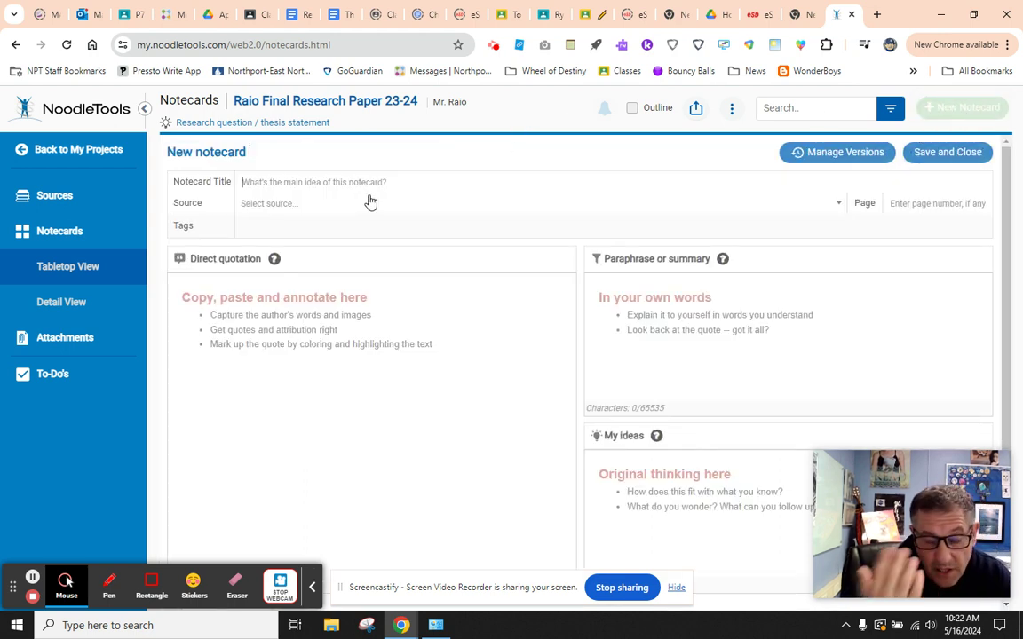
pyautogui.write('Jewish Human IMpact 1')
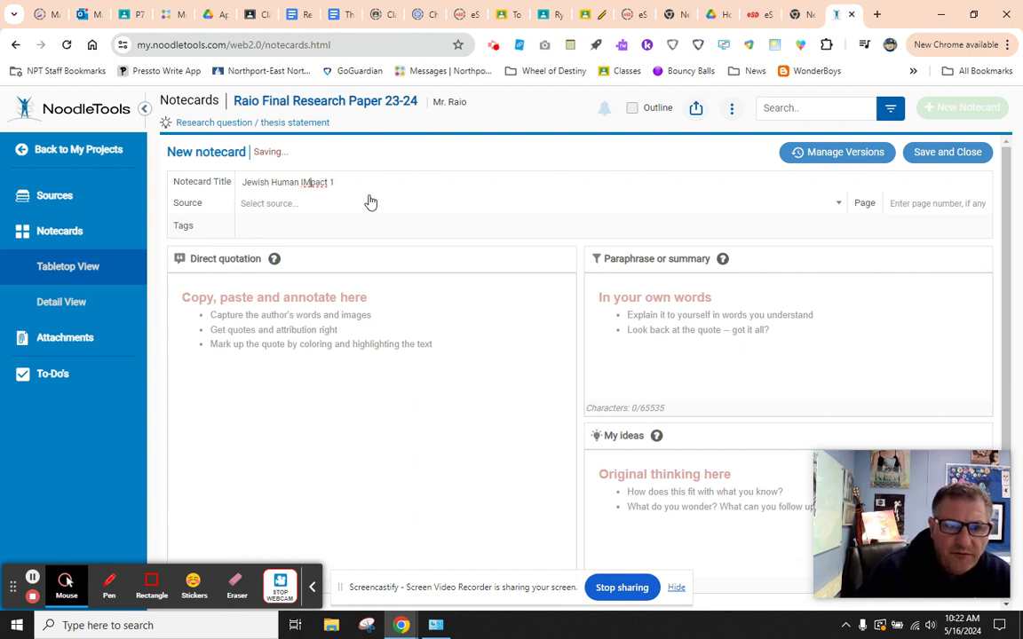
pyautogui.press('BackSpace')
pyautogui.write('m')
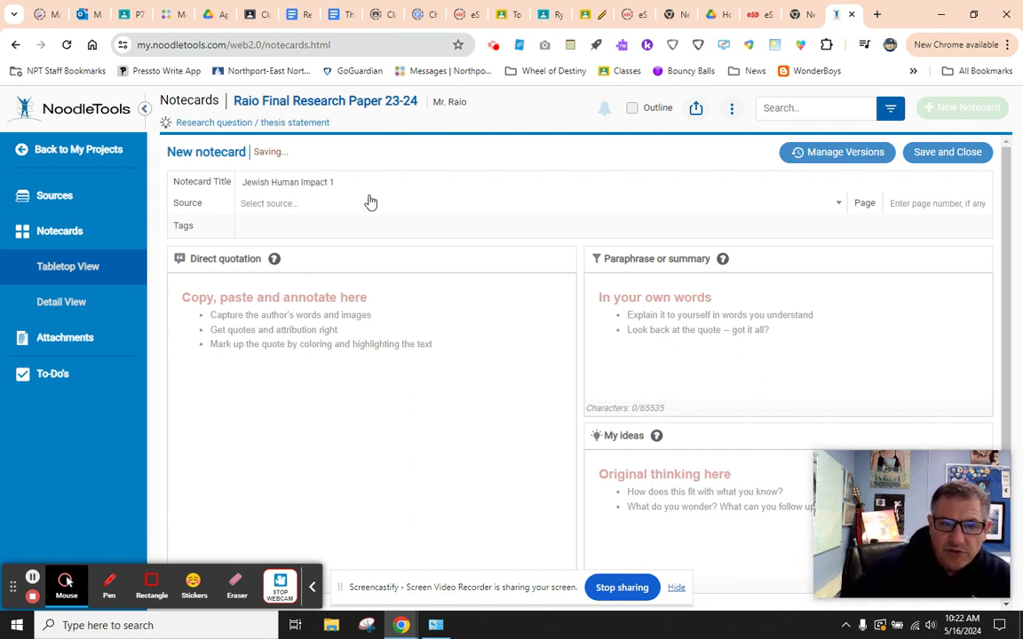
pyautogui.click(947, 154)
pyautogui.moveTo(558, 153); pyautogui.dragTo(612, 288)
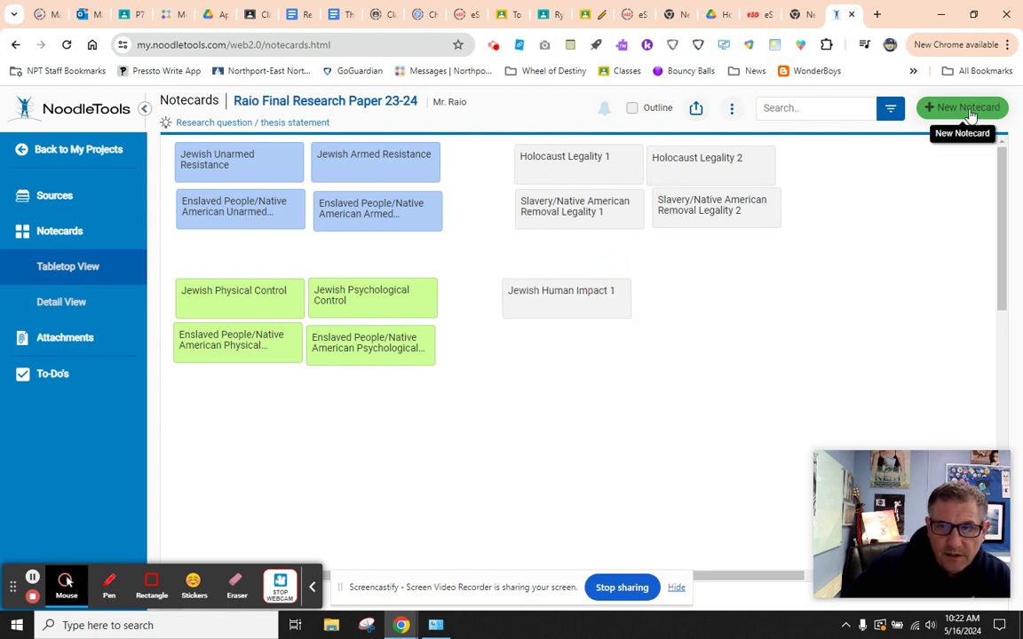
# - Create a 'Jewish Human Impact 2' notecard, correcting the typos in 'Impact'
pyautogui.click(970, 108)
pyautogui.write('Jewish Human IMpacdt 2')
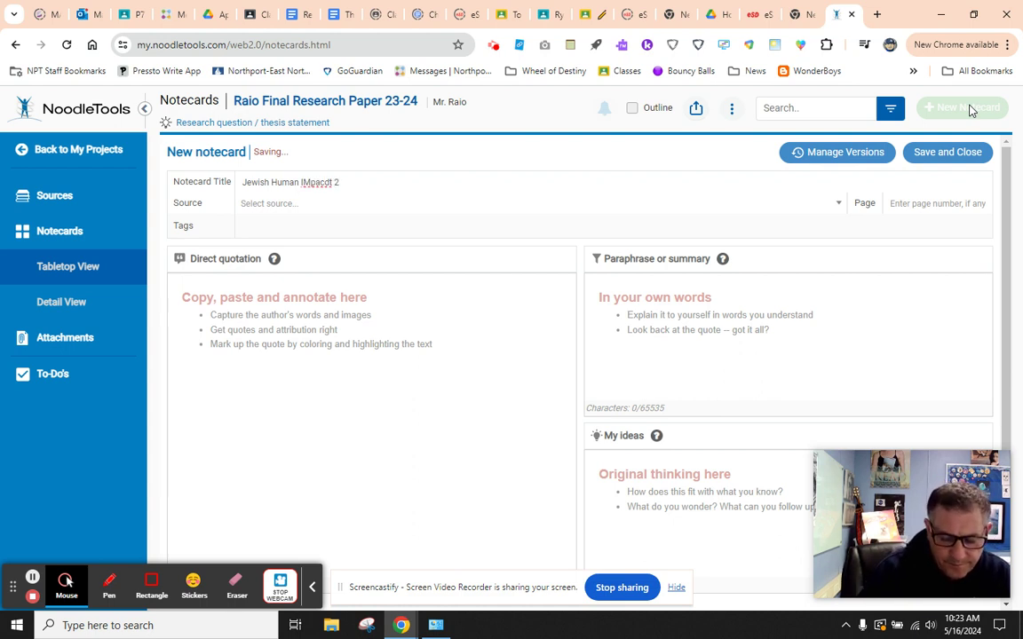
pyautogui.press('Delete')
pyautogui.write('m')
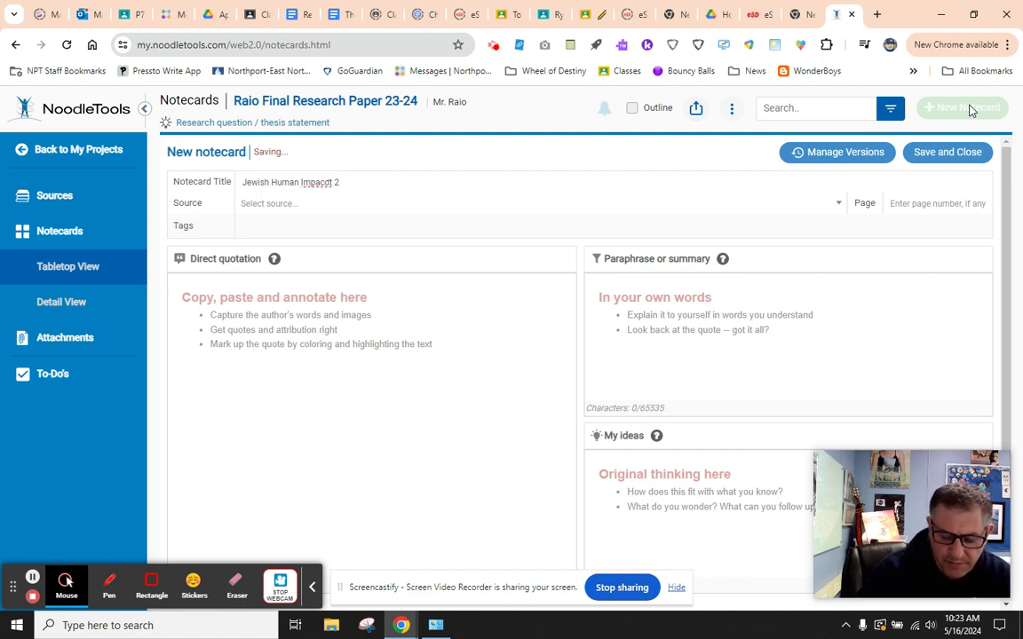
pyautogui.press('BackSpace')
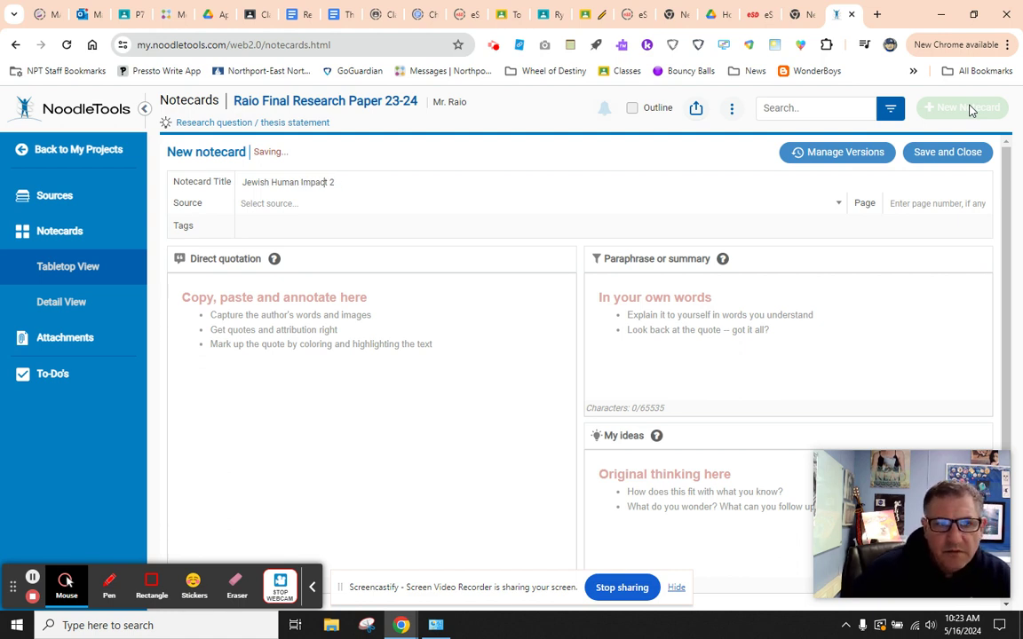
pyautogui.click(957, 154)
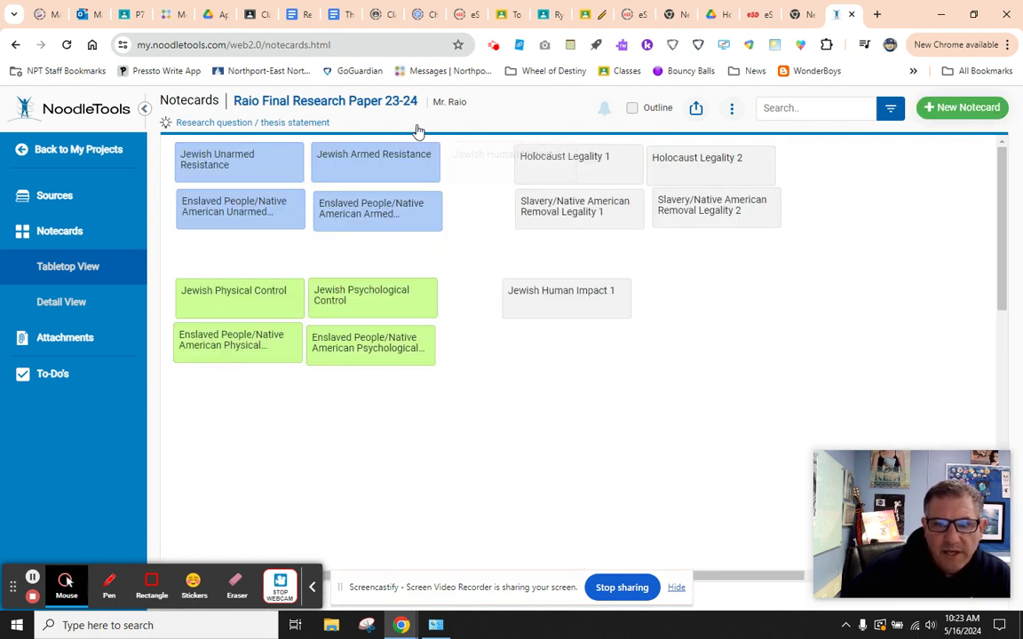
# - Set Jewish Human Impact 2 beside Impact 1 and colour all four legality cards peach
pyautogui.moveTo(450, 144); pyautogui.dragTo(673, 277)
pyautogui.click(609, 177)
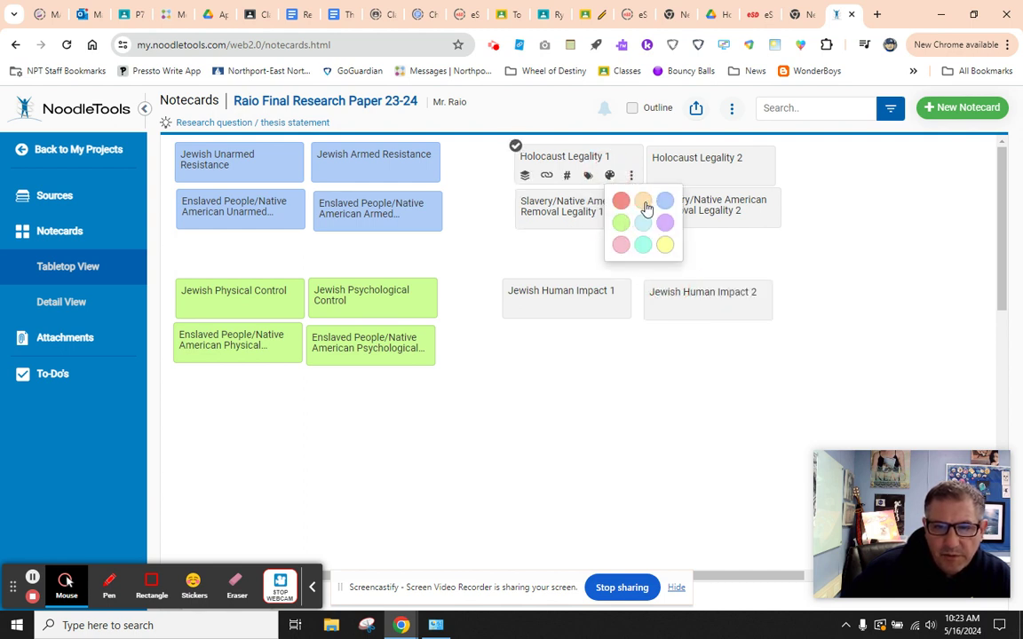
pyautogui.click(643, 201)
pyautogui.click(742, 176)
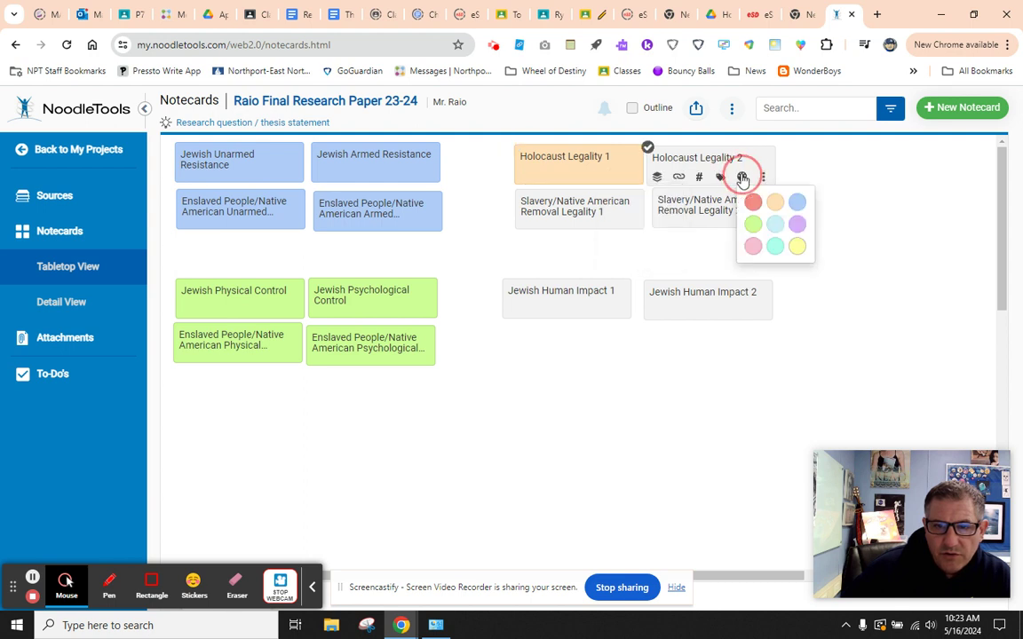
pyautogui.click(775, 202)
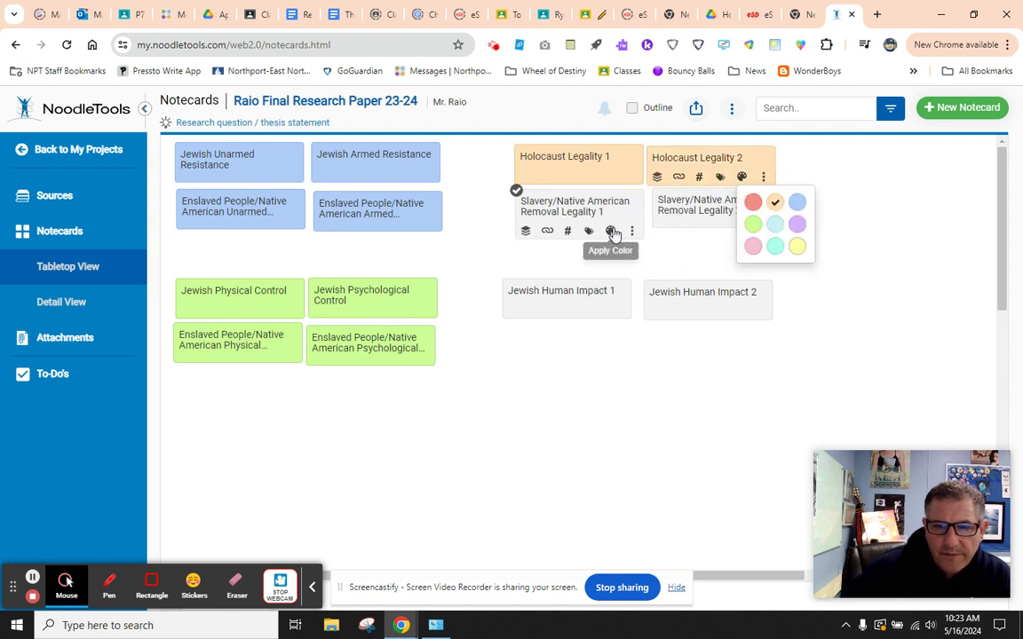
pyautogui.click(610, 231)
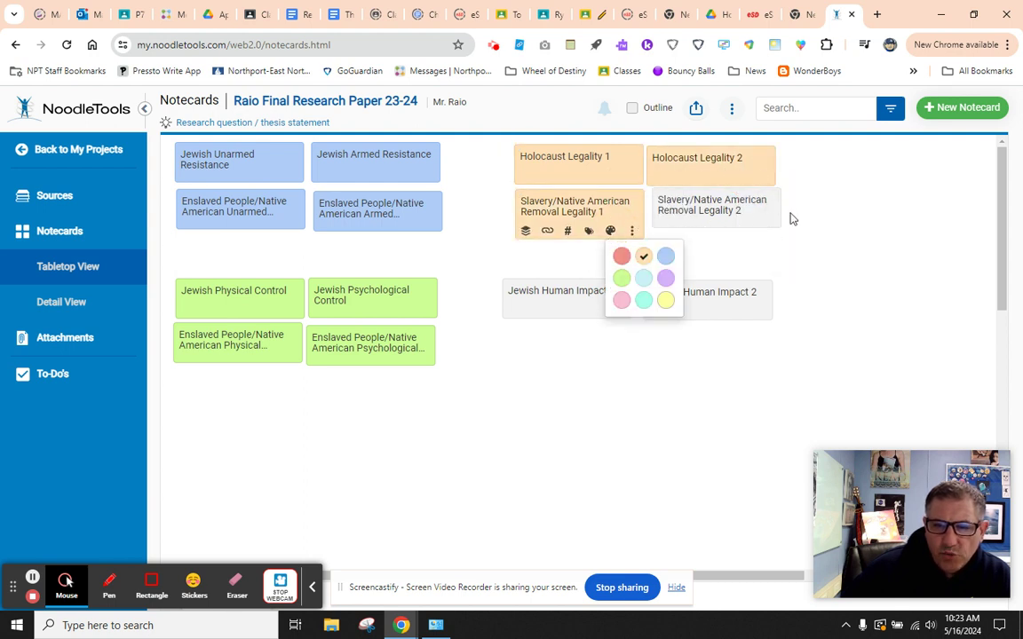
pyautogui.click(747, 229)
pyautogui.click(780, 257)
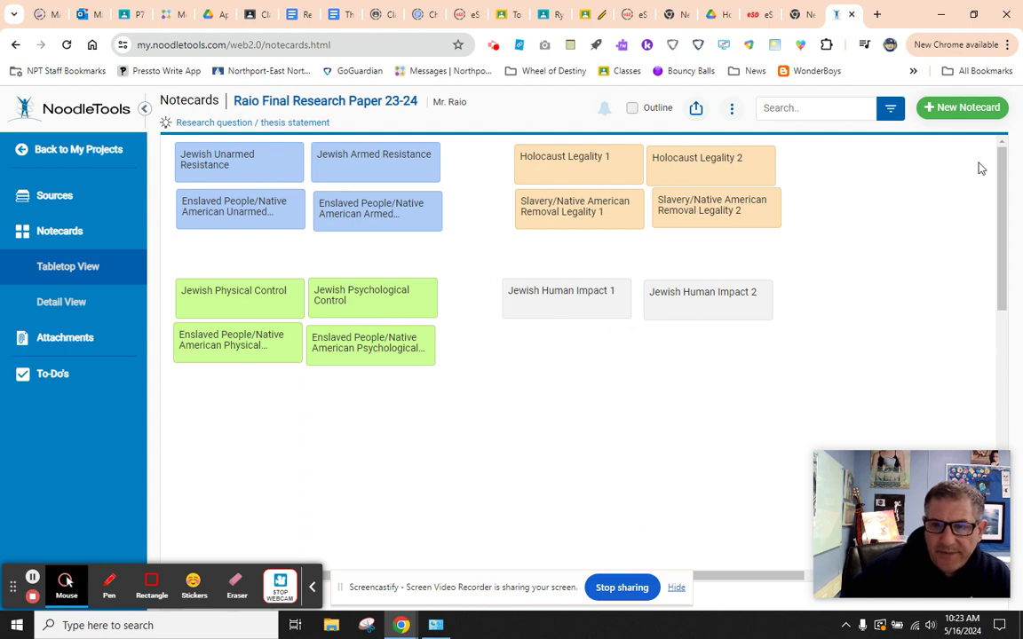
# - Type 'African-American Human Impact/Native American Human Impact 2' as a new card title, fixing both Impacts' capitals
pyautogui.click(966, 109)
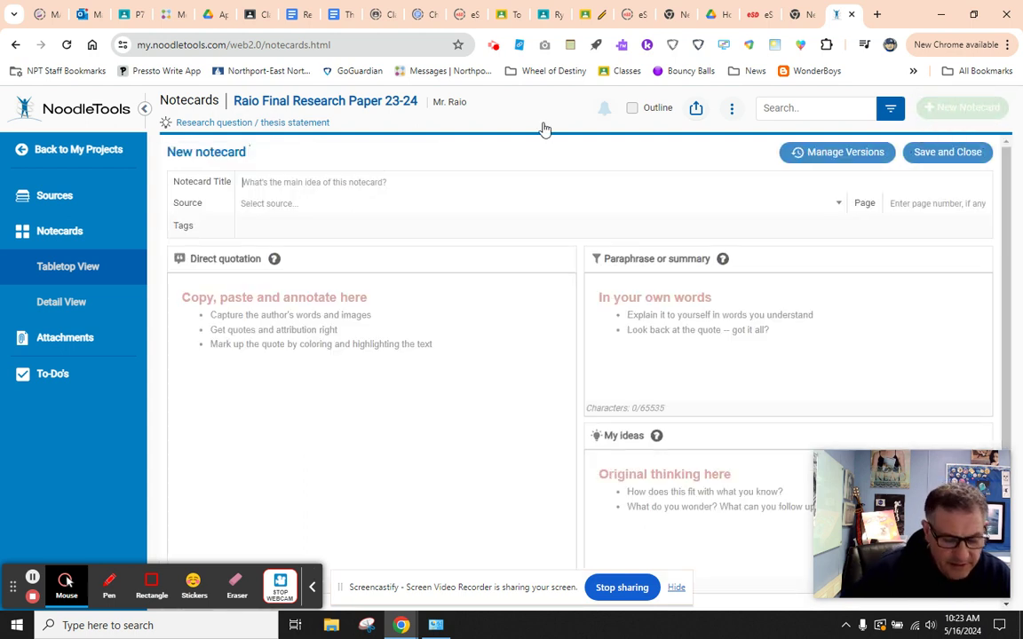
pyautogui.write('E')
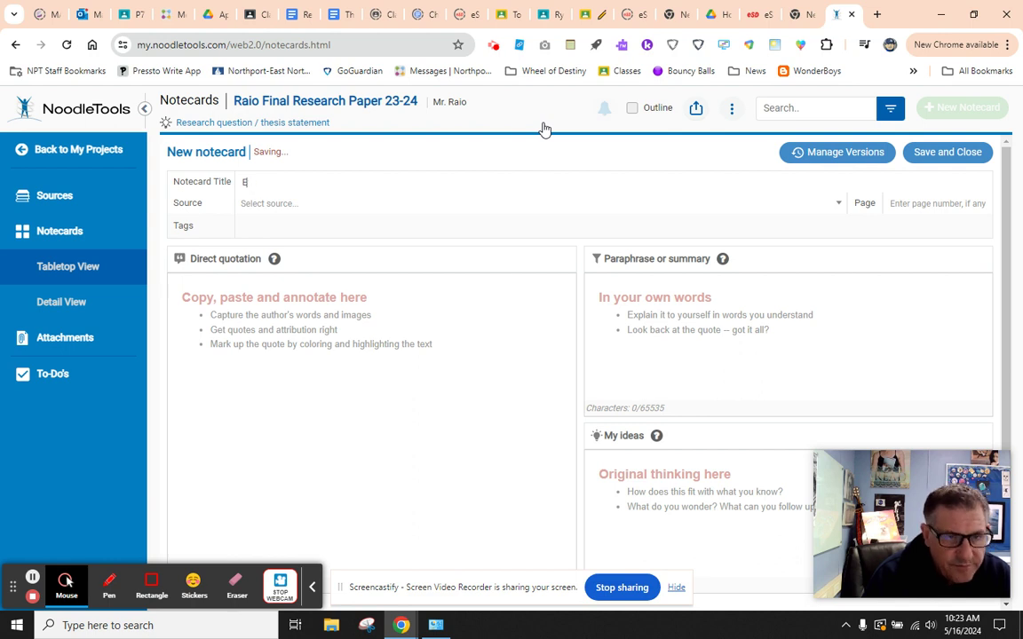
pyautogui.press('BackSpace')
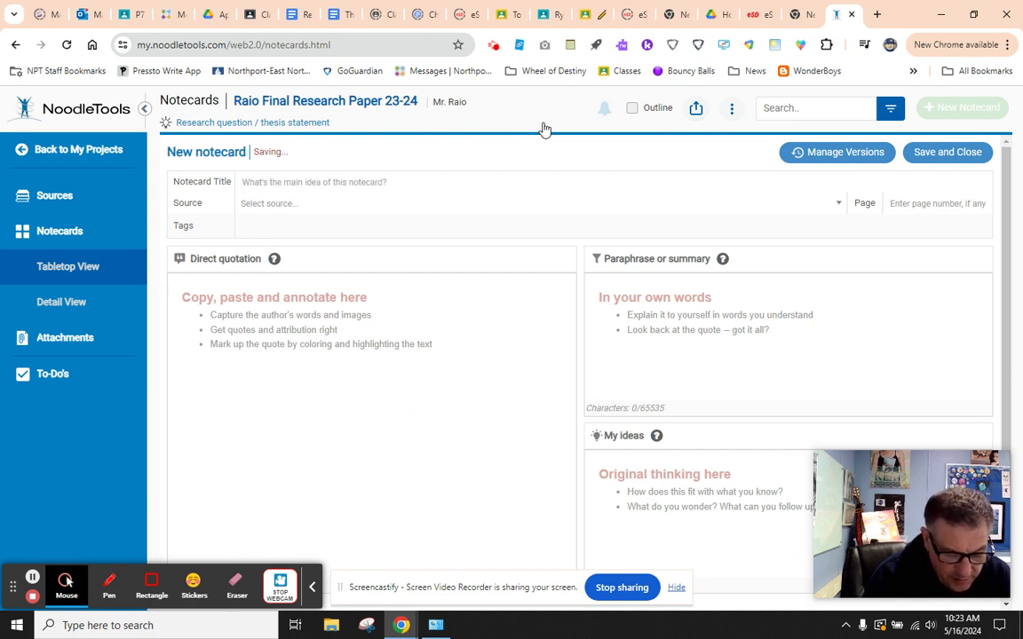
pyautogui.write('African')
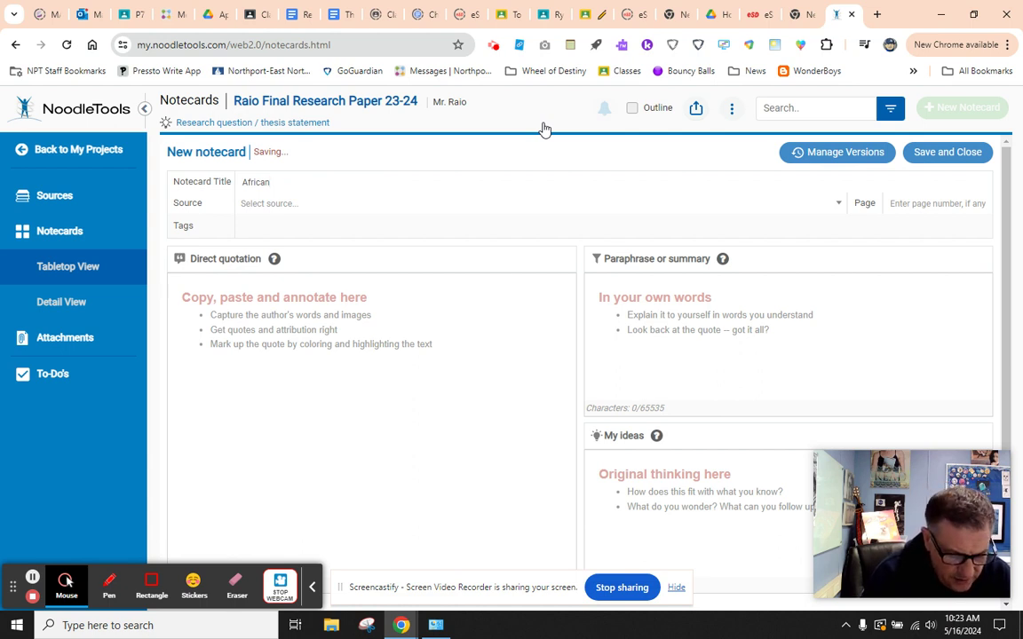
pyautogui.write('-American Human IMpa')
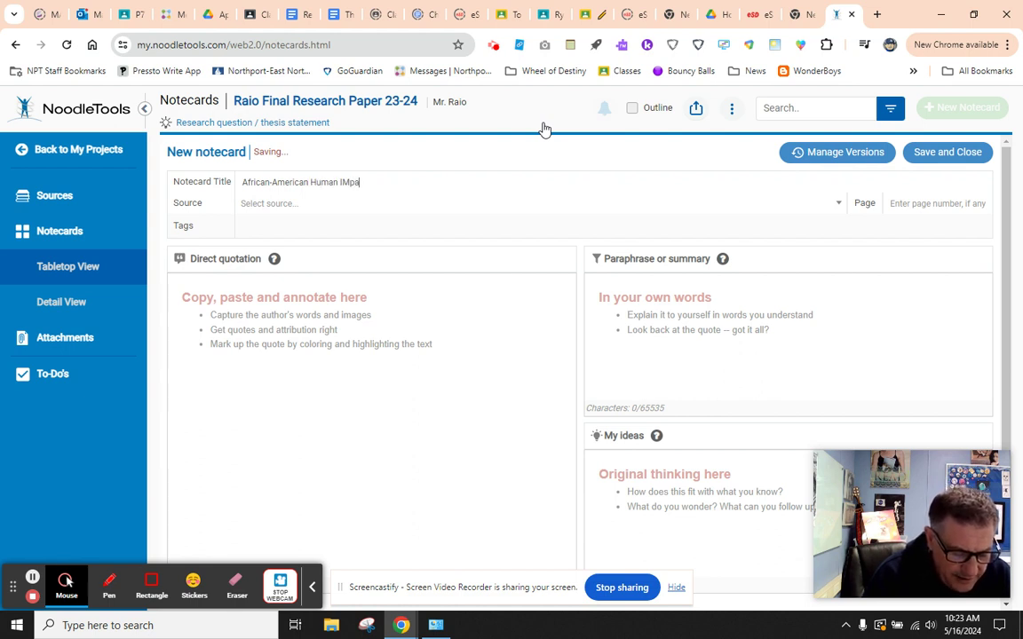
pyautogui.write('Native American Human IMpact')
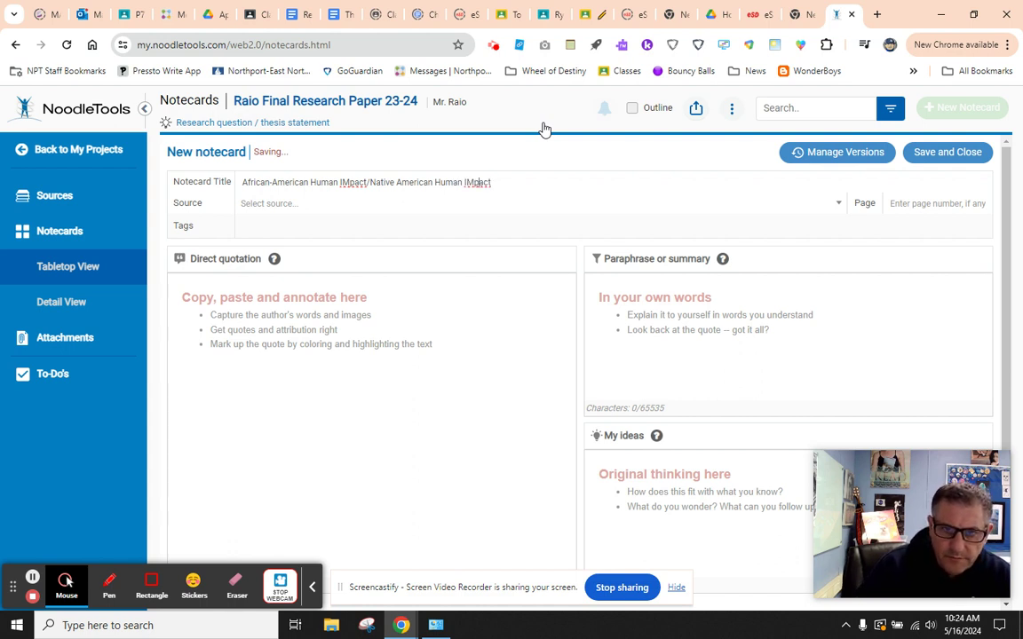
pyautogui.press('BackSpace')
pyautogui.write('m')
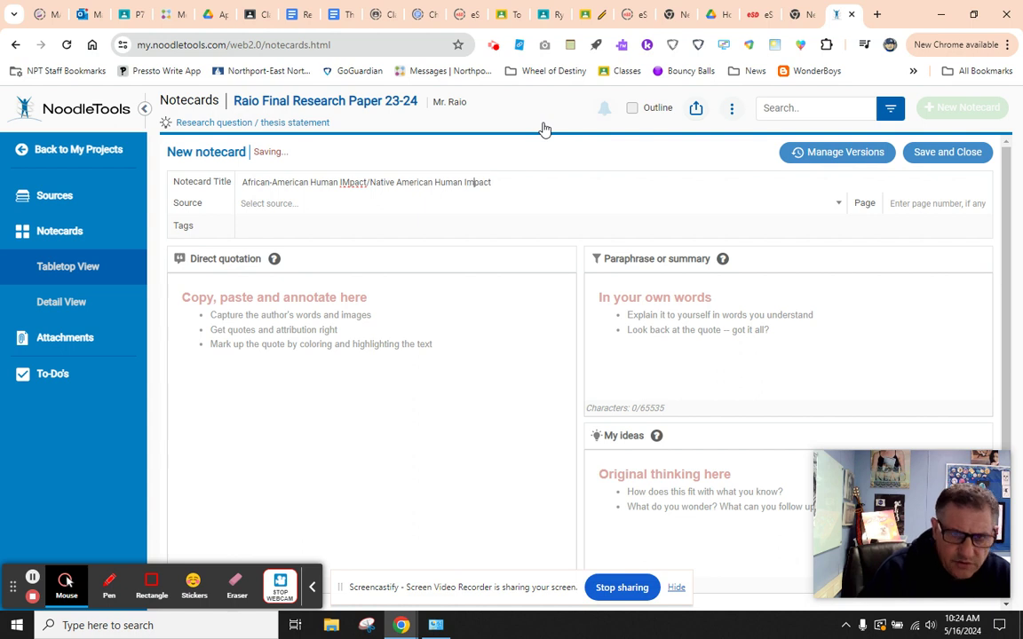
pyautogui.click(353, 186)
pyautogui.press('BackSpace')
pyautogui.write('m')
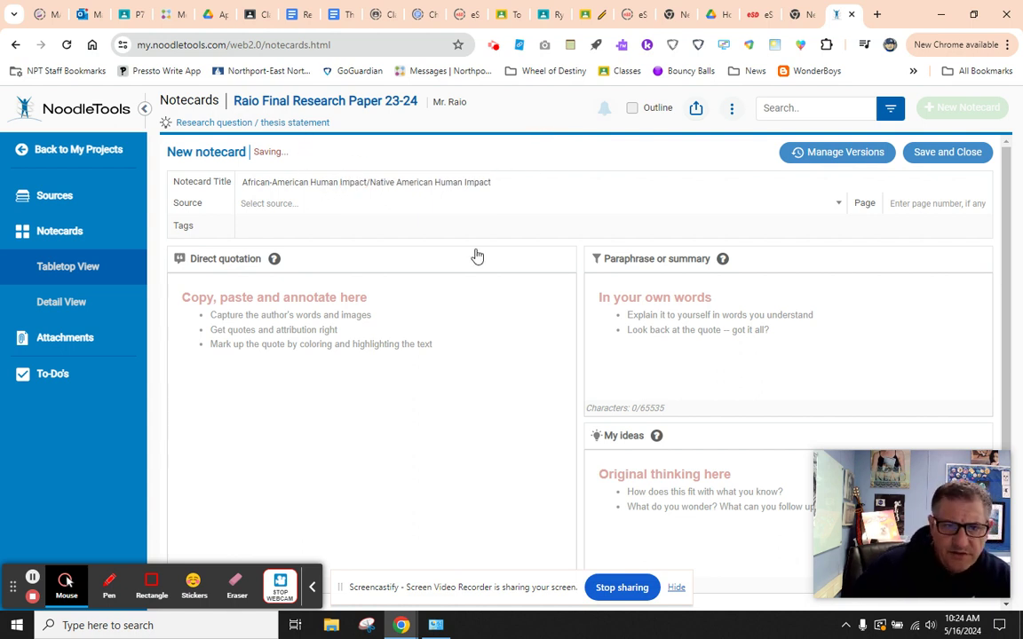
# - Change the title's ending number to 1, save, and place the card under Jewish Human Impact 1
pyautogui.click(527, 180)
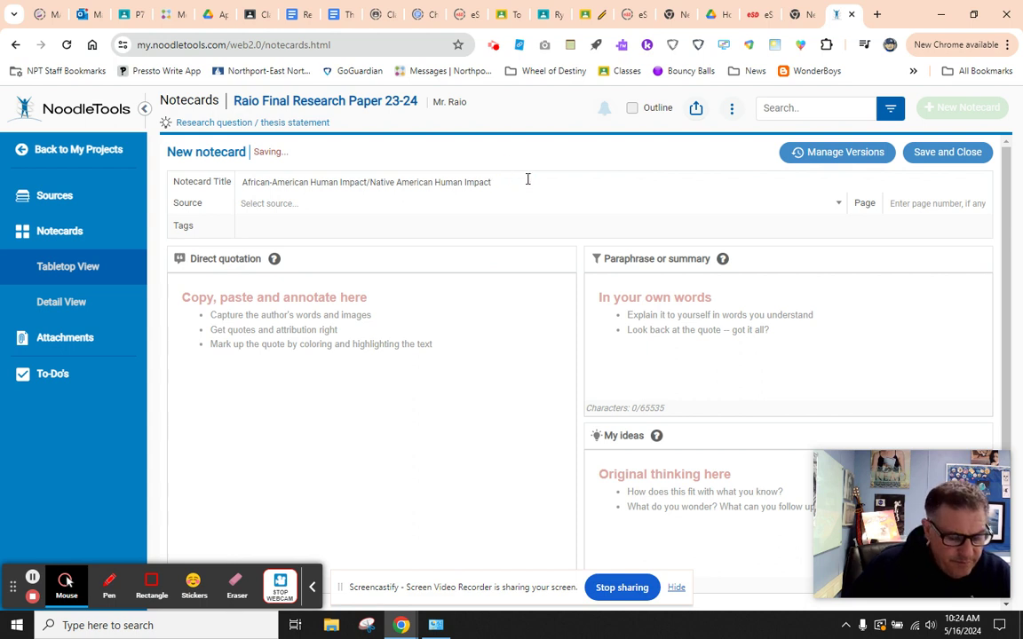
pyautogui.moveTo(507, 183); pyautogui.dragTo(141, 151)
pyautogui.hotkey('ctrl', 'c')
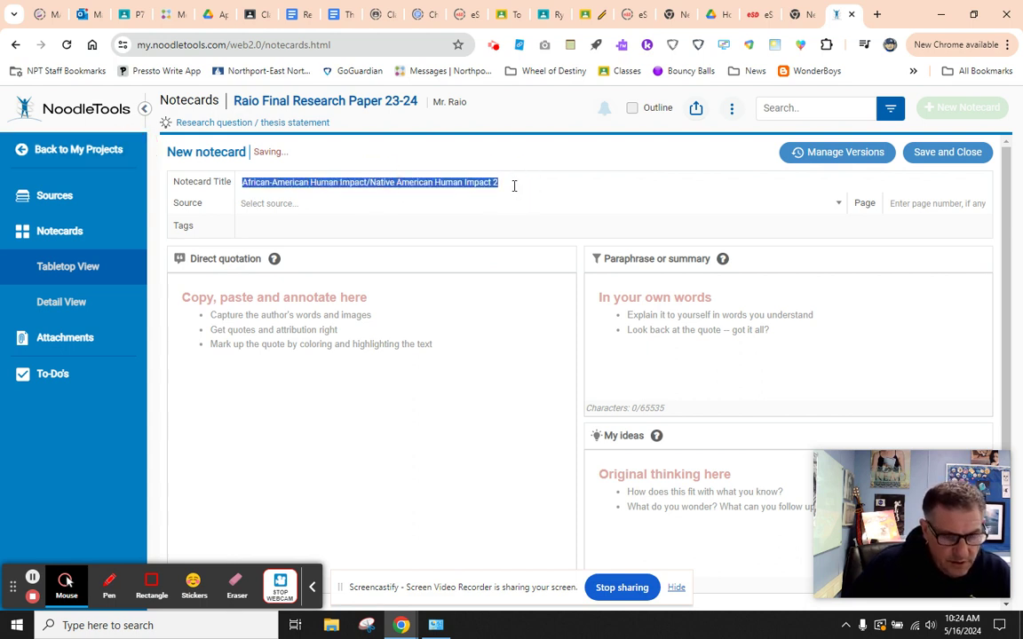
pyautogui.click(513, 186)
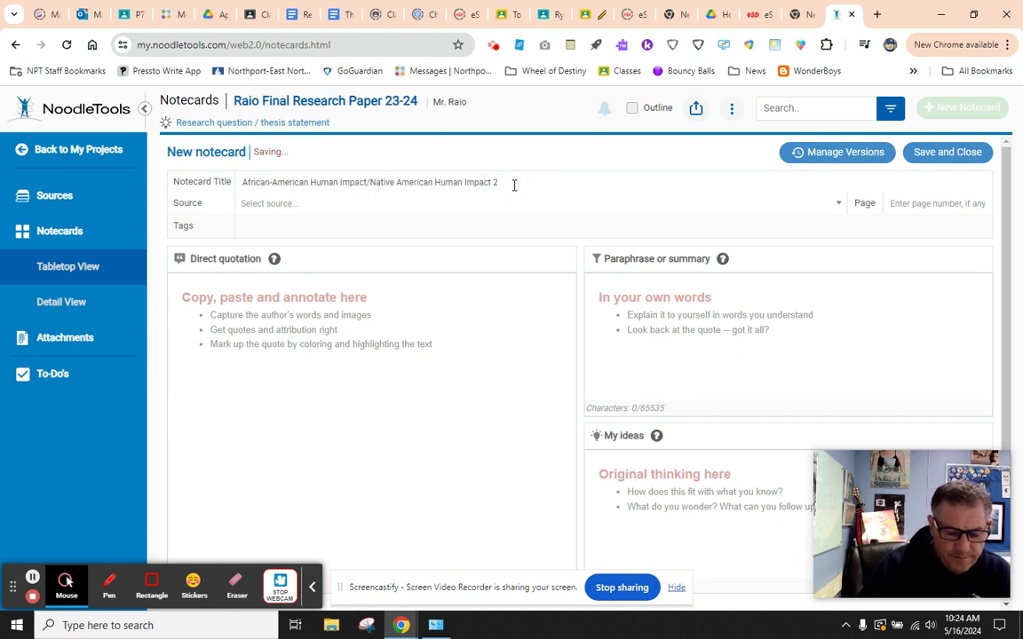
pyautogui.press('BackSpace')
pyautogui.write('1')
pyautogui.click(947, 153)
pyautogui.moveTo(520, 169); pyautogui.dragTo(570, 339)
# - Create the 'African-American Human Impact/Native American Human Impact 2' card by pasting the copied title
pyautogui.click(972, 109)
pyautogui.click(370, 180)
pyautogui.hotkey('ctrl', 'v')
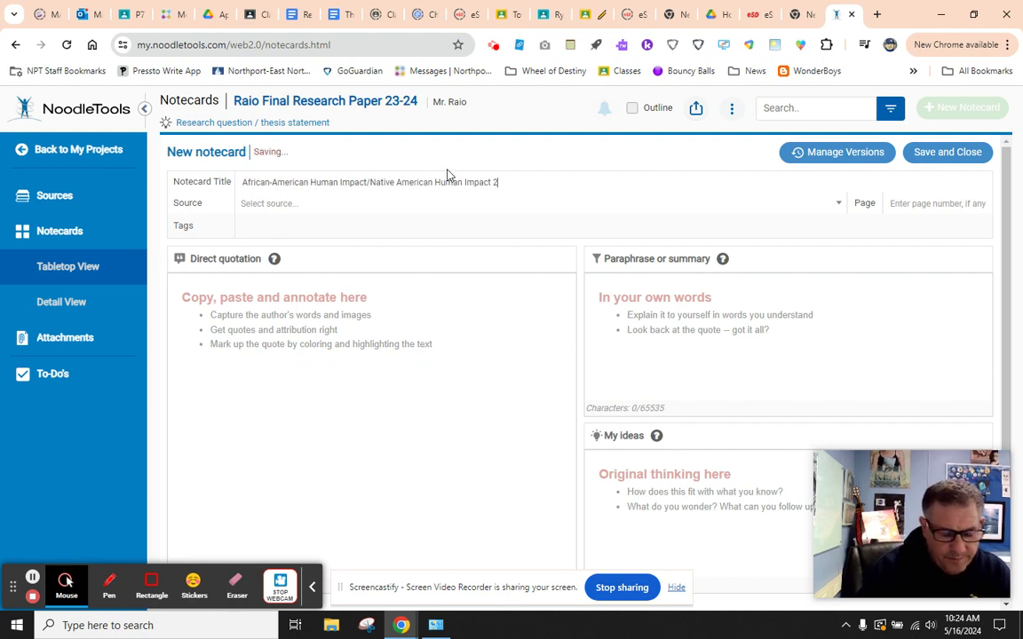
pyautogui.click(948, 152)
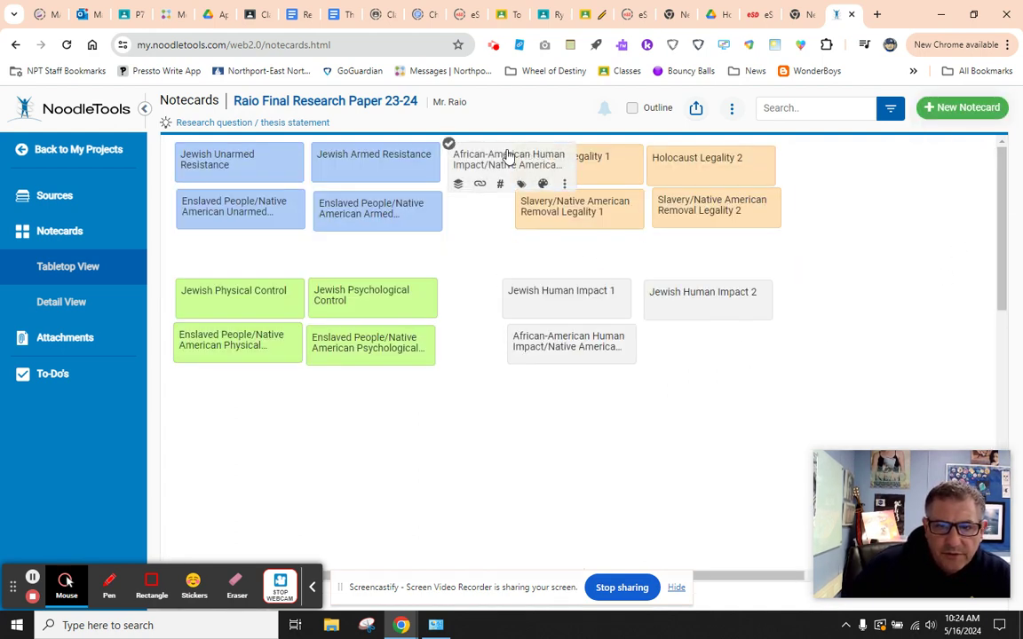
# - Place the second African-American card under Jewish Human Impact 2 and colour both Jewish and both African-American Human Impact cards teal
pyautogui.moveTo(507, 155); pyautogui.dragTo(702, 334)
pyautogui.click(597, 310)
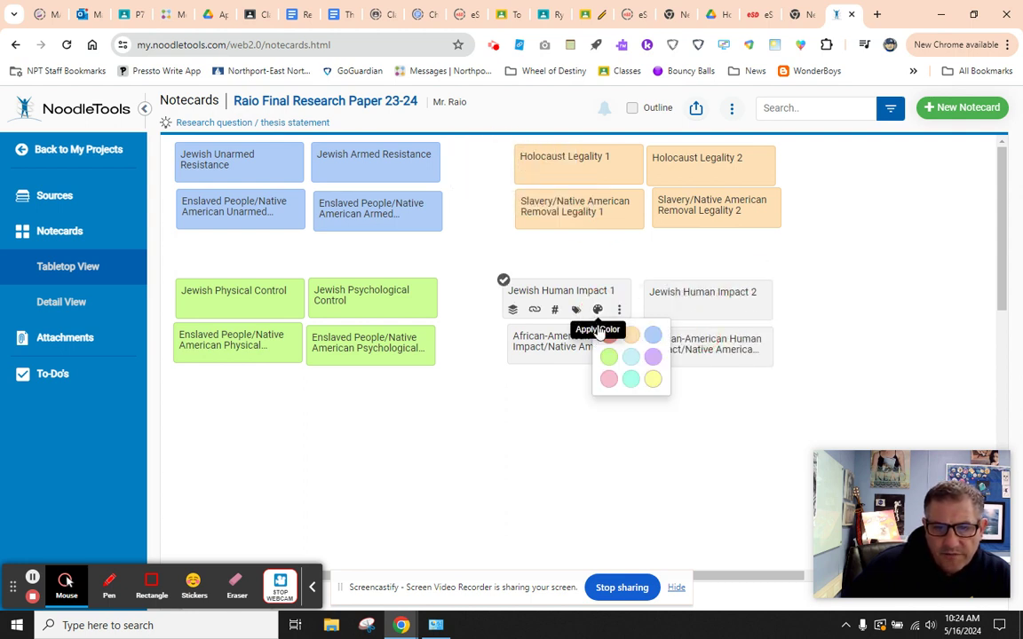
pyautogui.click(631, 379)
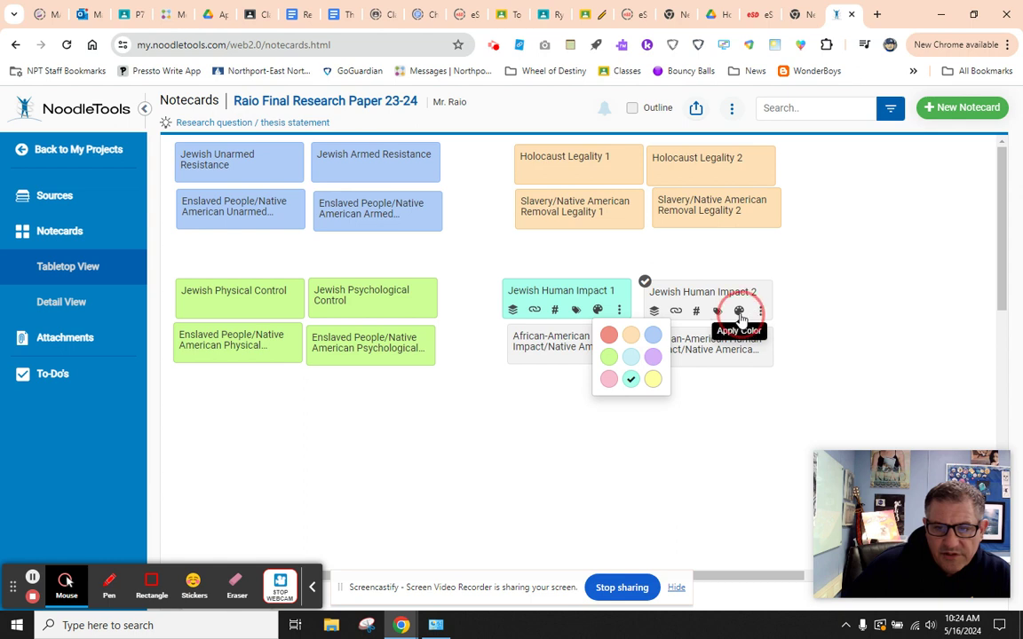
pyautogui.click(739, 311)
pyautogui.click(771, 382)
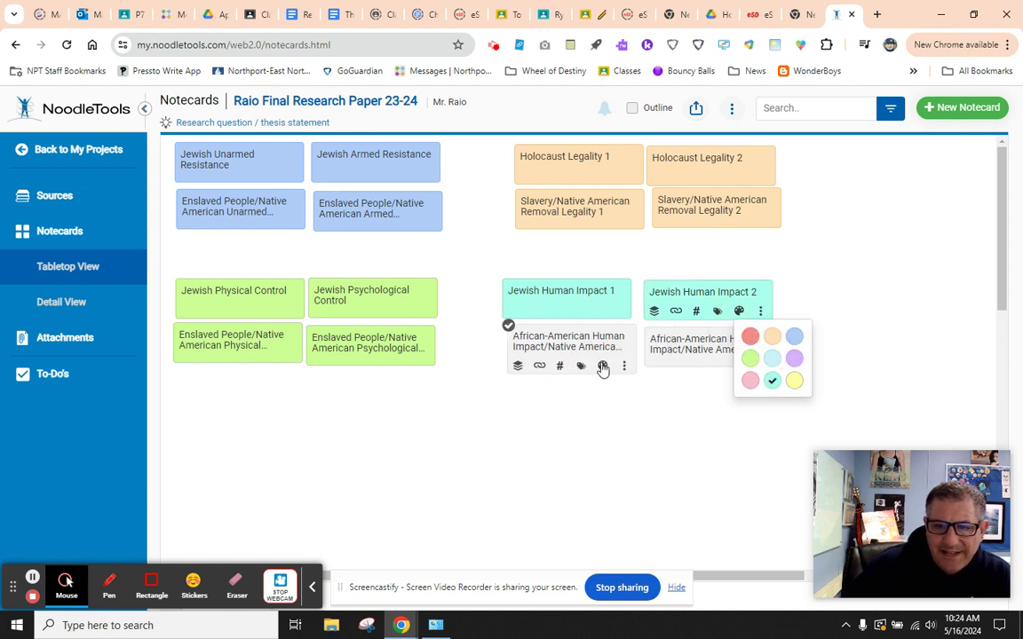
pyautogui.click(602, 365)
pyautogui.click(637, 435)
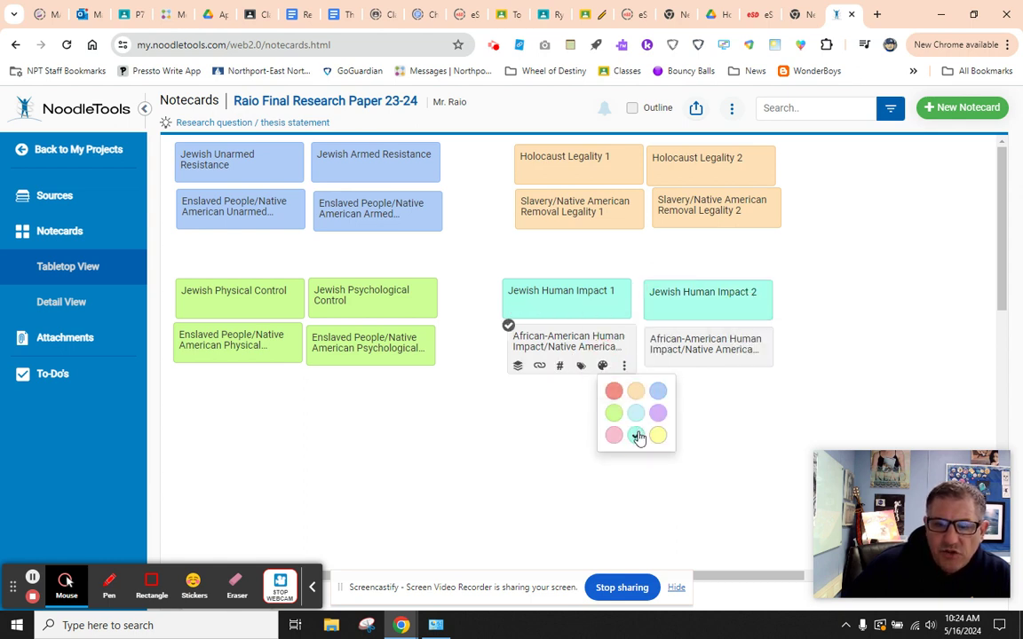
pyautogui.click(741, 369)
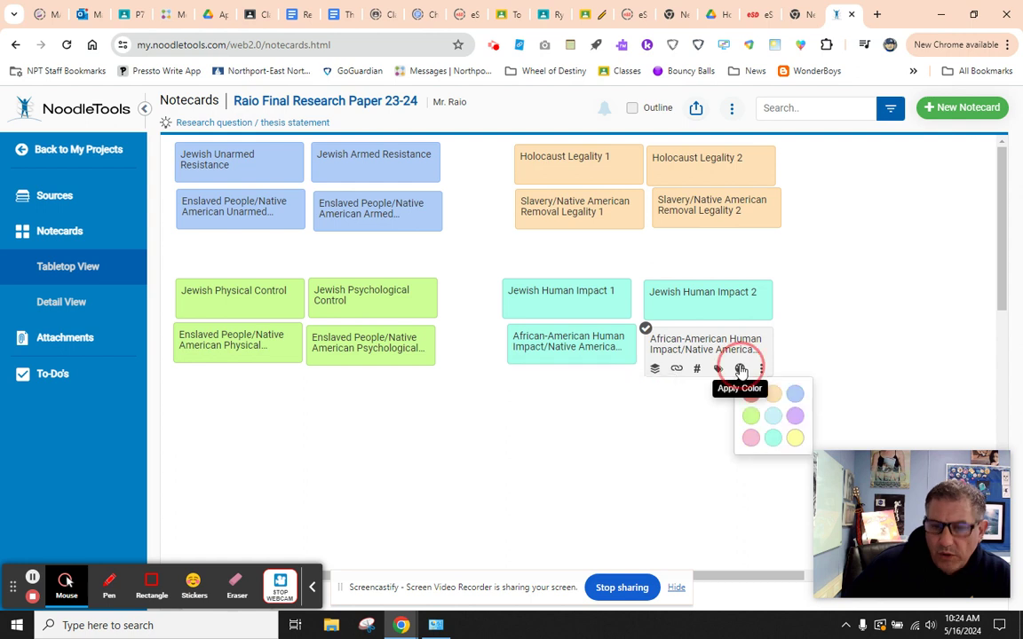
pyautogui.click(773, 439)
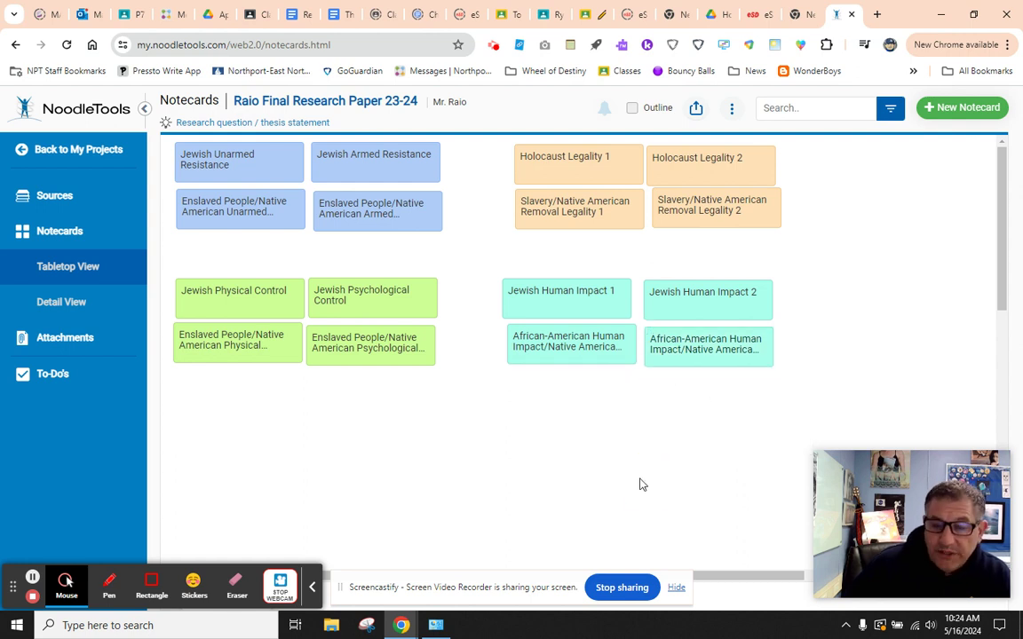
# - On the Jewish Unarmed Resistance card, enter 'CD:' in Direct quotation and 'CM: This Shows' in Paraphrase
pyautogui.click(265, 156)
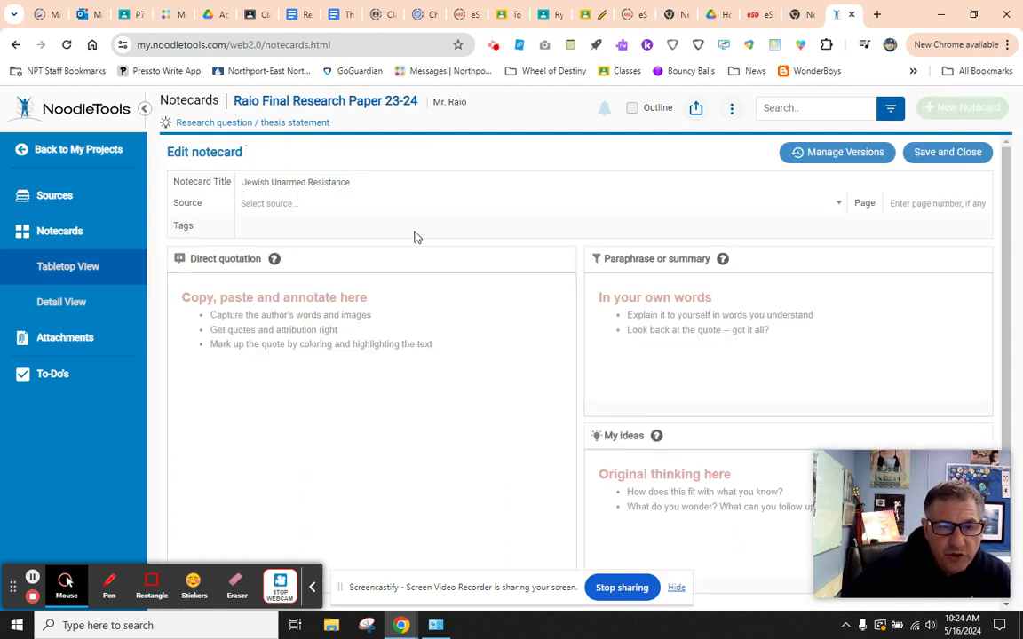
pyautogui.write('CD:')
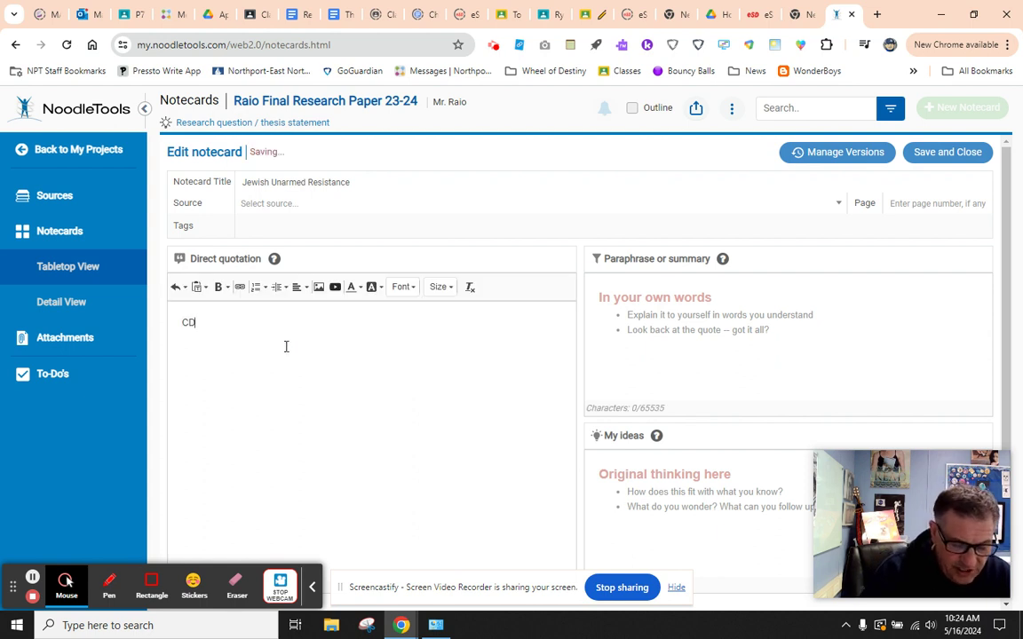
pyautogui.click(667, 344)
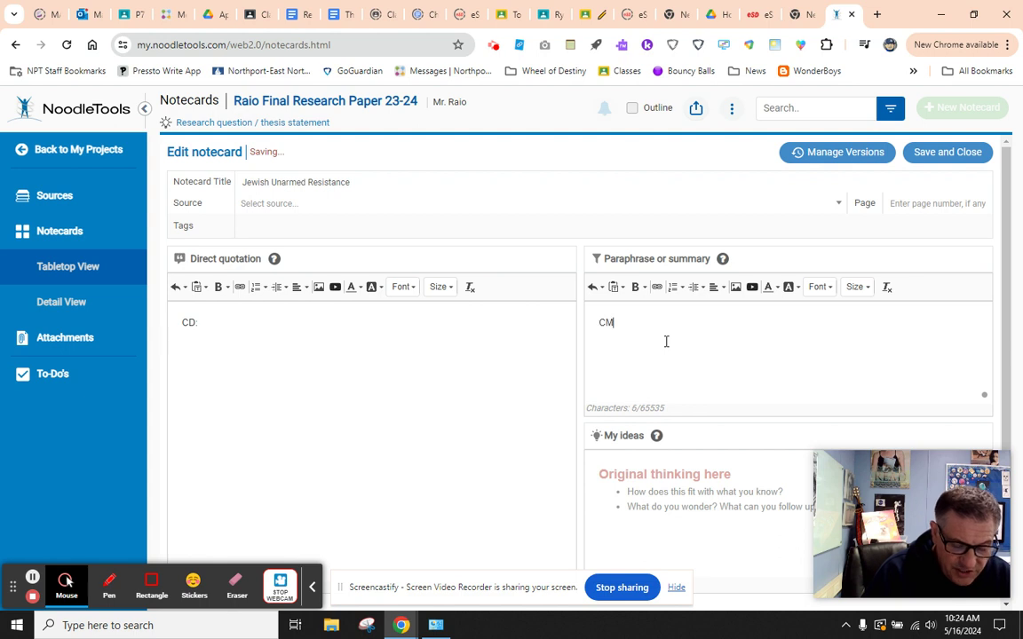
pyautogui.write('CM ')
pyautogui.write(' T')
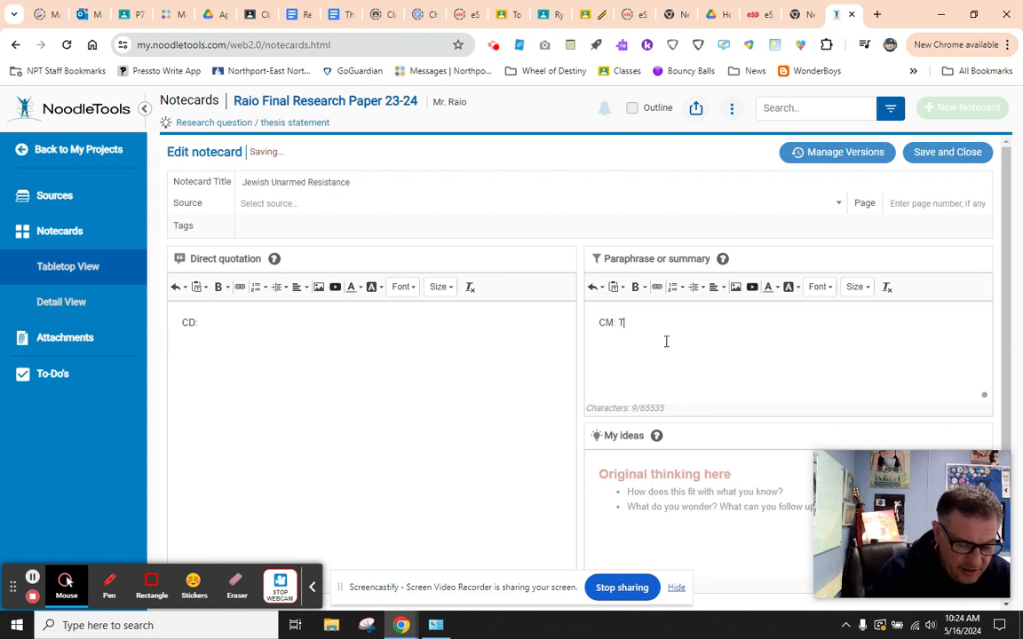
pyautogui.write('his Sho')
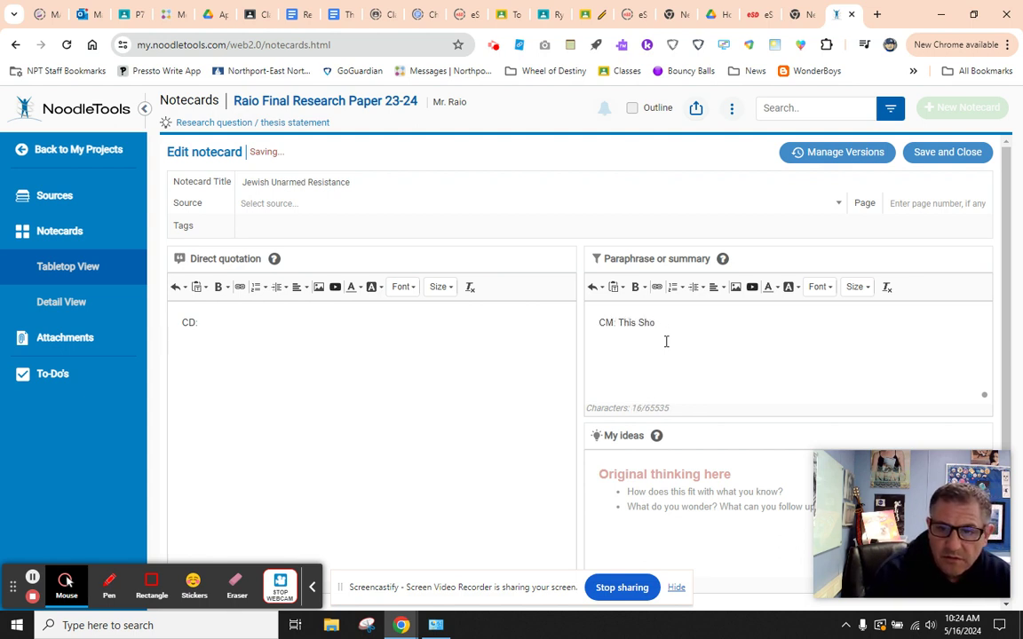
pyautogui.write('0wws')
# - Work on the My ideas and Direct quotation boxes, and check the card's empty source list
pyautogui.click(679, 463)
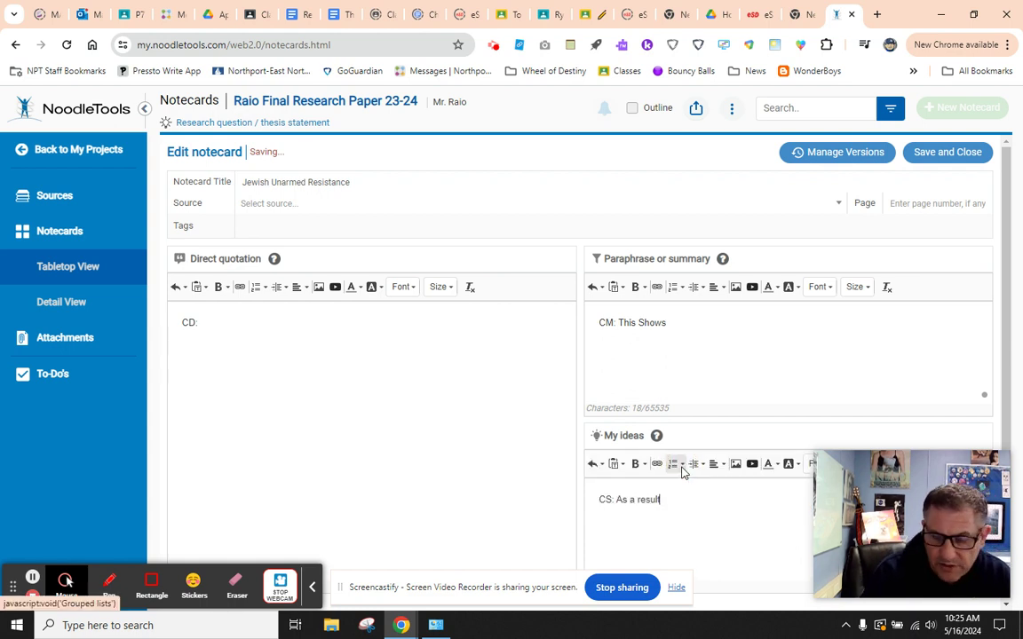
pyautogui.click(314, 328)
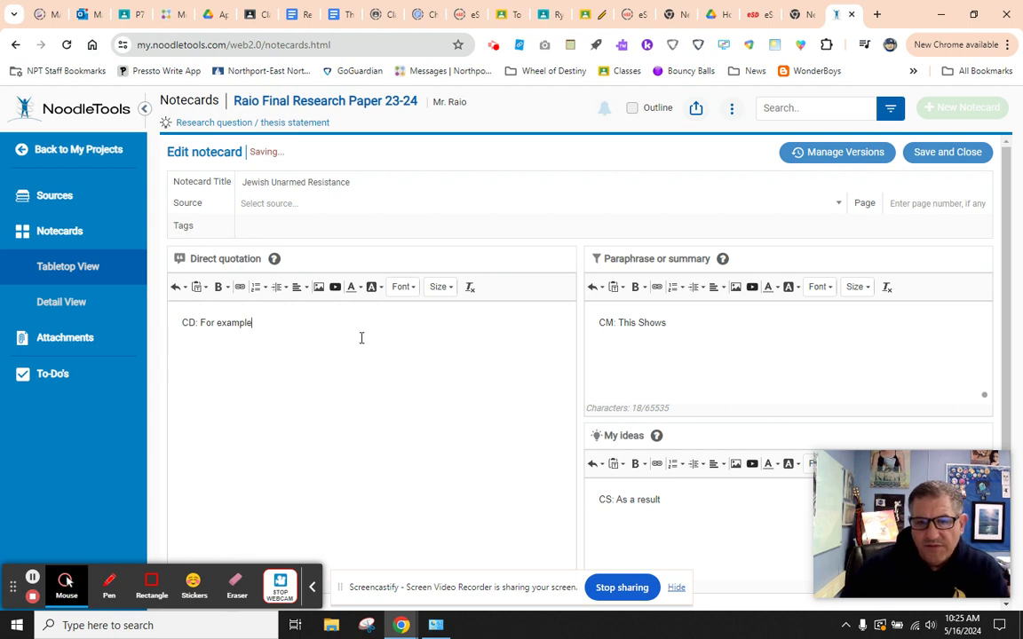
pyautogui.click(604, 203)
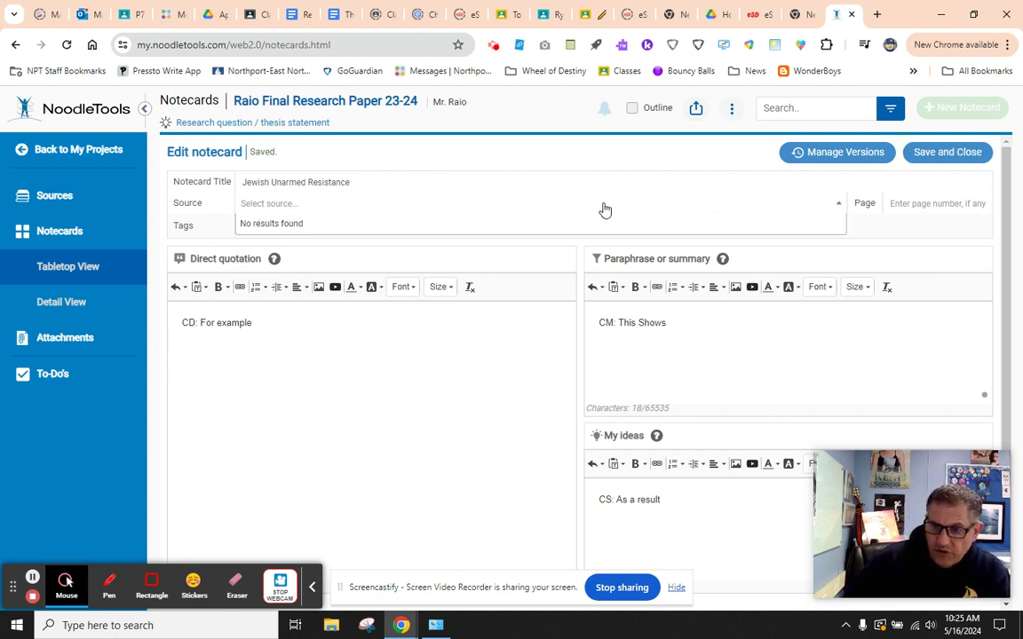
pyautogui.click(902, 234)
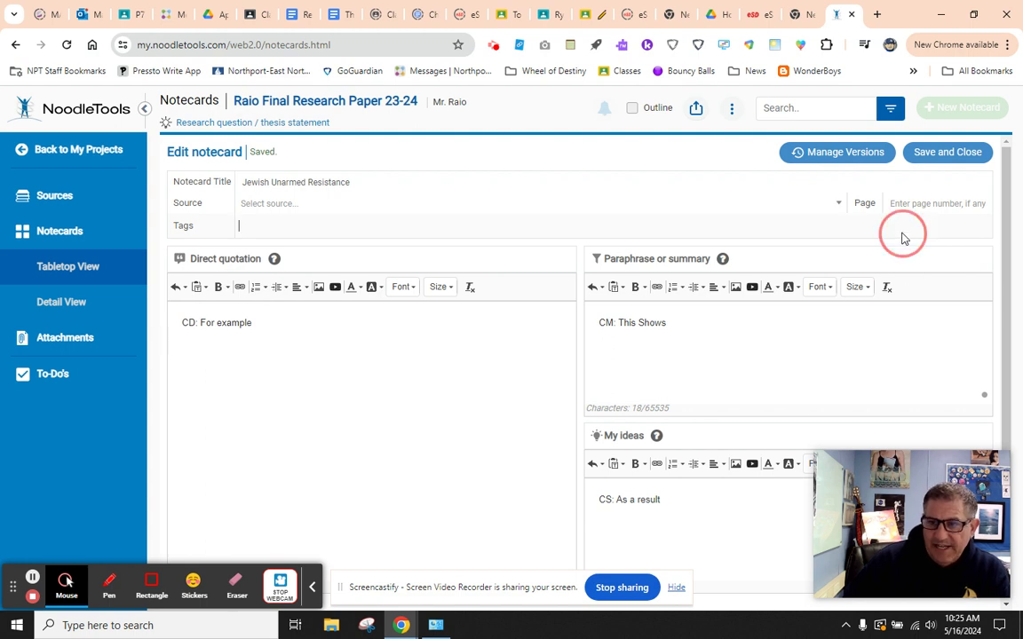
# - Save and close the Jewish Unarmed Resistance card to see all twelve notecards in Tabletop View
pyautogui.click(928, 153)
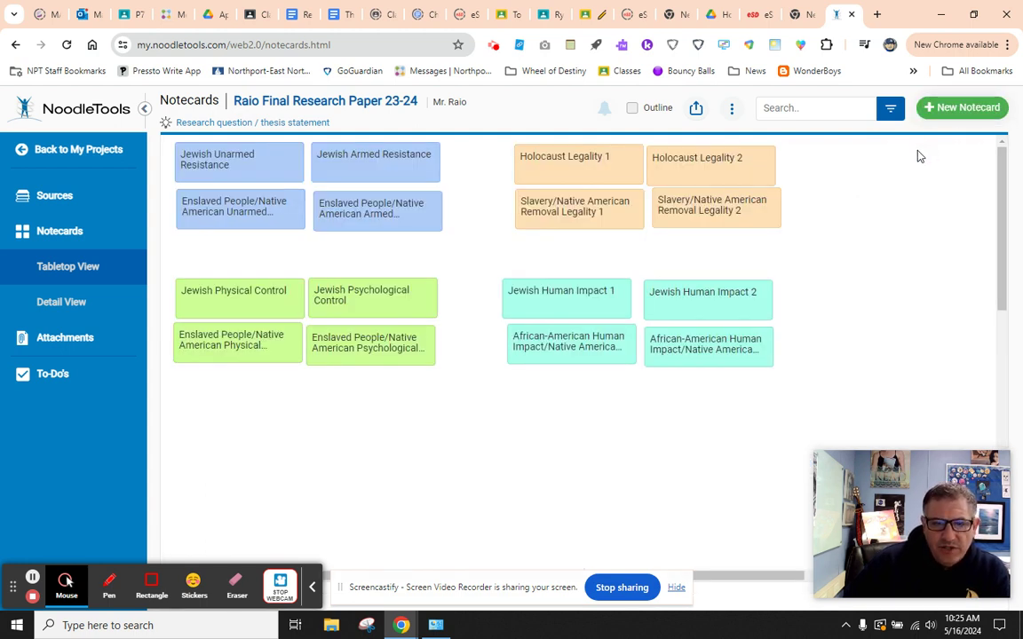